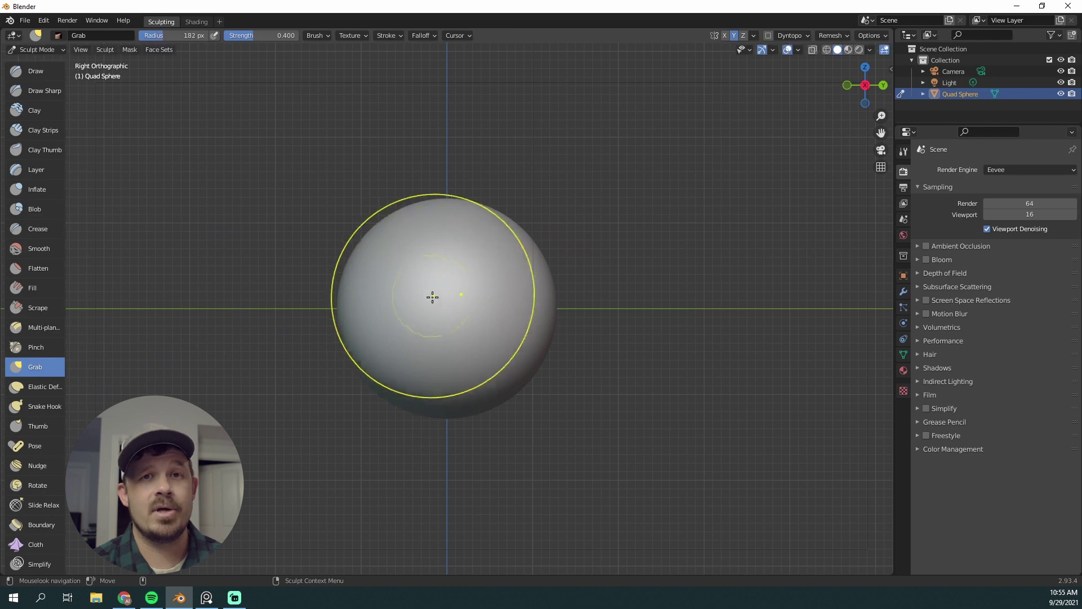
- Set the Grab brush radius to 244 px and push the sphere into a dome with a broad, flattened base
key(f)
click(498, 365)
middle_drag(326, 395, 322, 407)
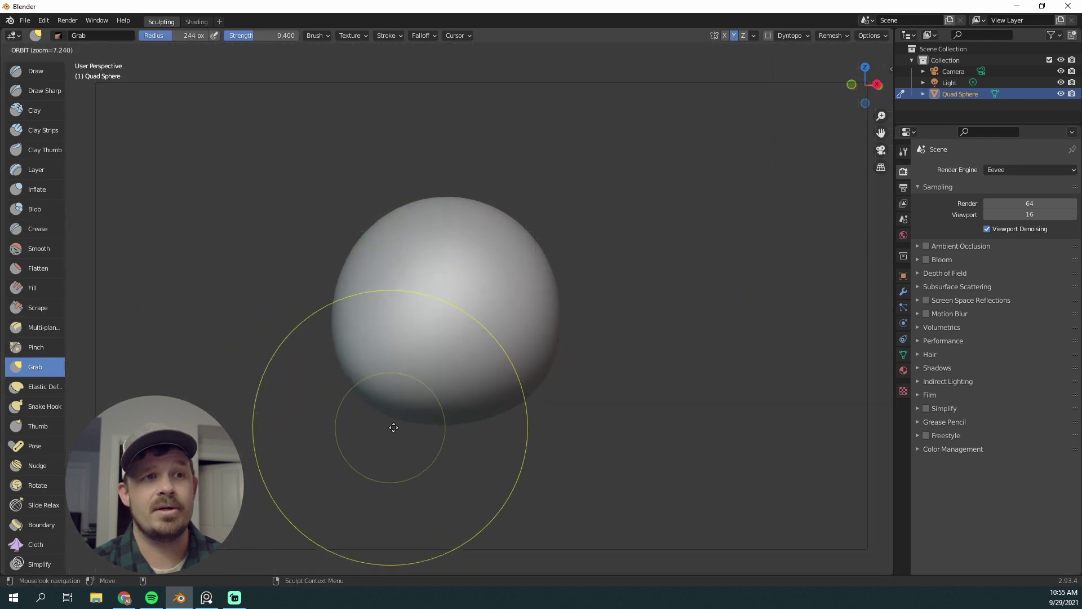
alt+middle_drag(407, 436, 341, 404)
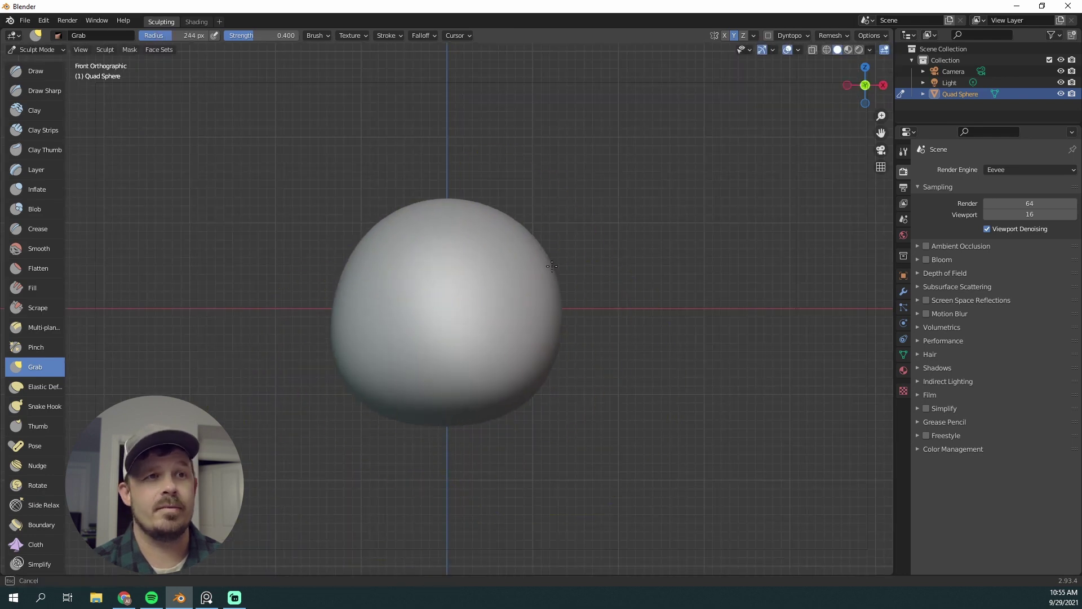
middle_drag(556, 169, 563, 350)
mouse_move(683, 212)
middle_down()
mouse_move(644, 291)
mouse_move(580, 363)
mouse_move(647, 322)
mouse_move(471, 411)
mouse_move(585, 333)
mouse_move(415, 425)
mouse_move(632, 278)
middle_up()
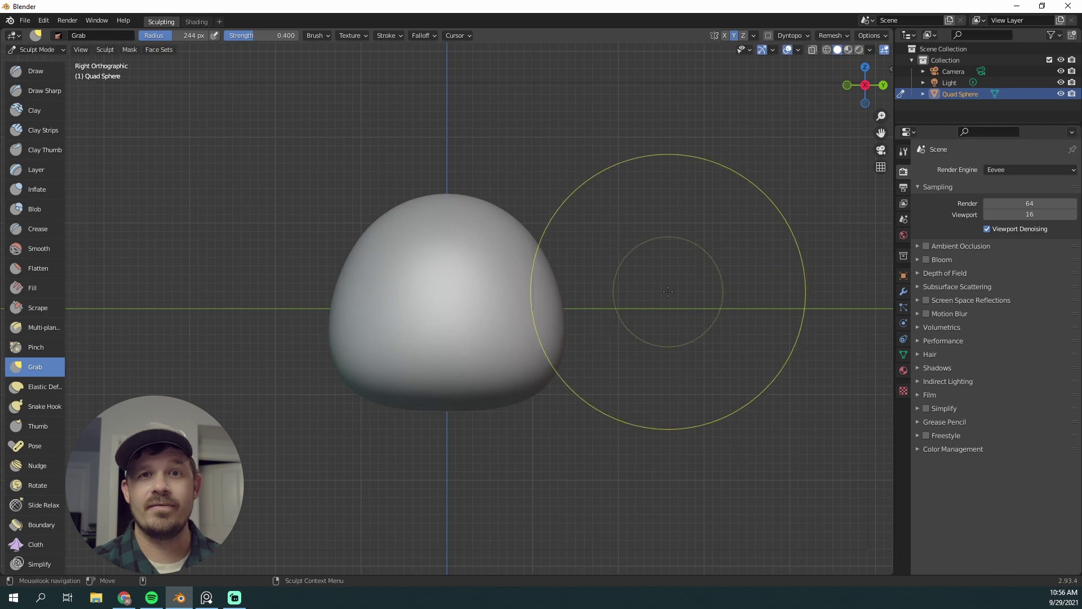
- Reshape the top of the dome with the Grab brush so that it slopes down toward the front
middle_drag(447, 192, 421, 277)
drag(421, 277, 423, 203)
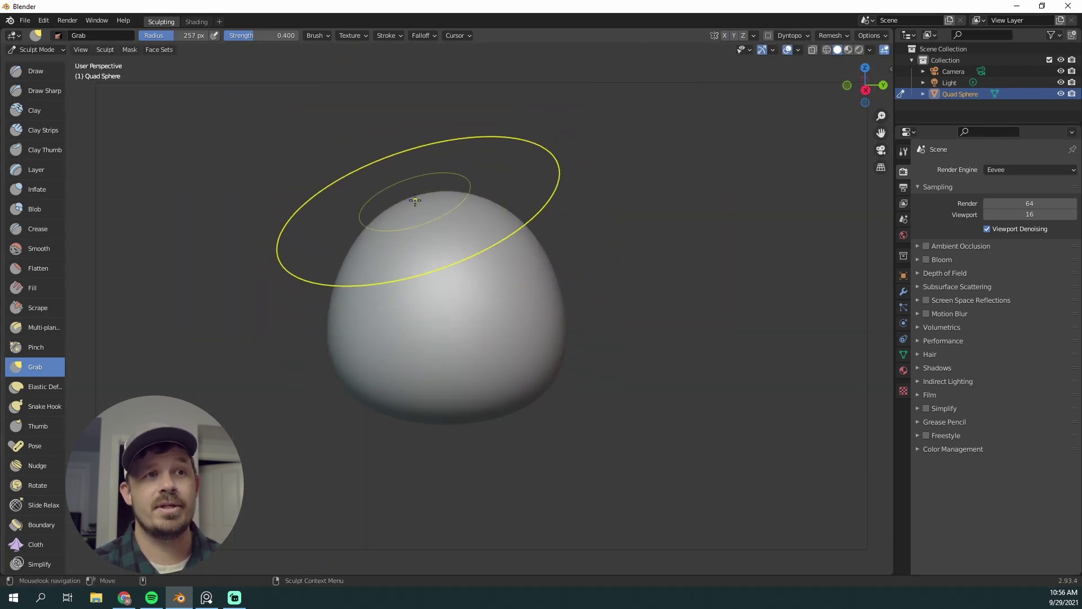
key(ctrl+z)
key(KP_3)
middle_drag(415, 227, 420, 297)
key(KP_3)
- Push the lower back of the form inward with the Grab brush and reduce its radius to 149 px
key(f)
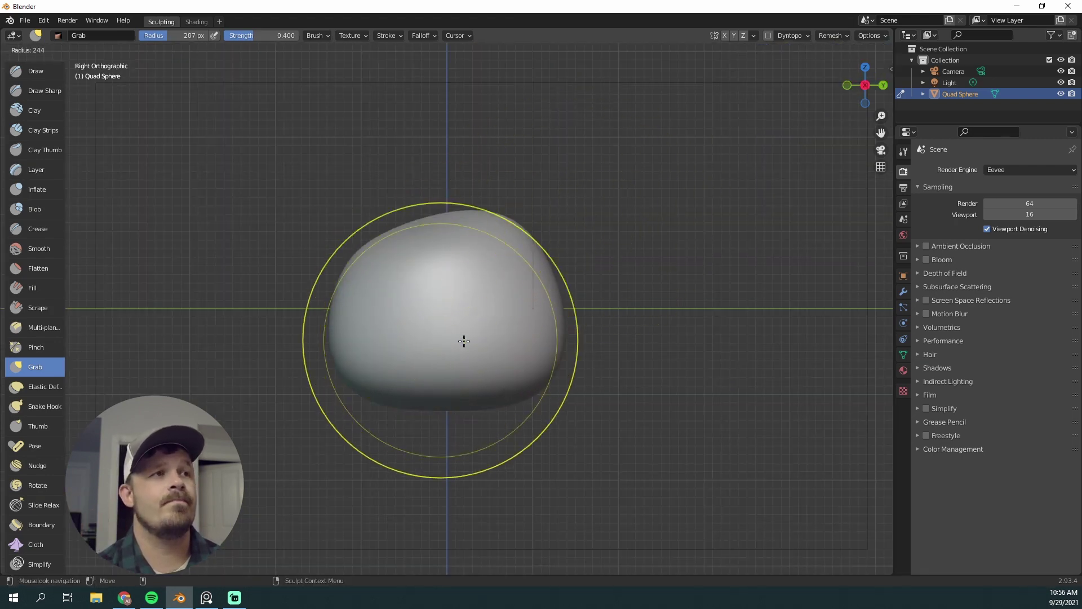
click(468, 340)
drag(547, 371, 529, 374)
key(f)
click(359, 385)
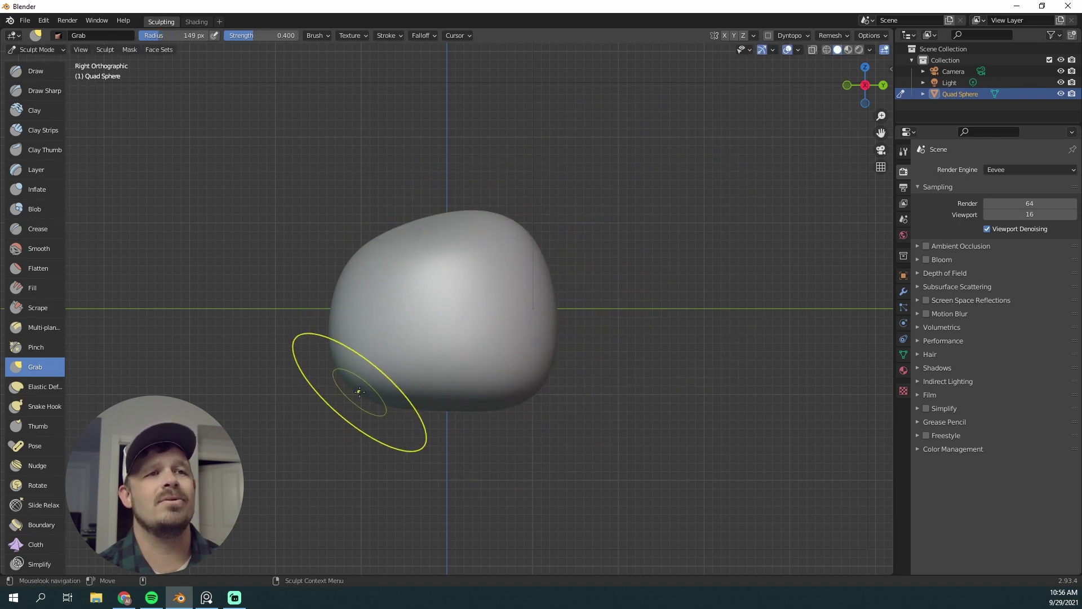
- Carve a round hollow into the sloping top using subtractive Clay Strips strokes at a 78 px radius
click(56, 126)
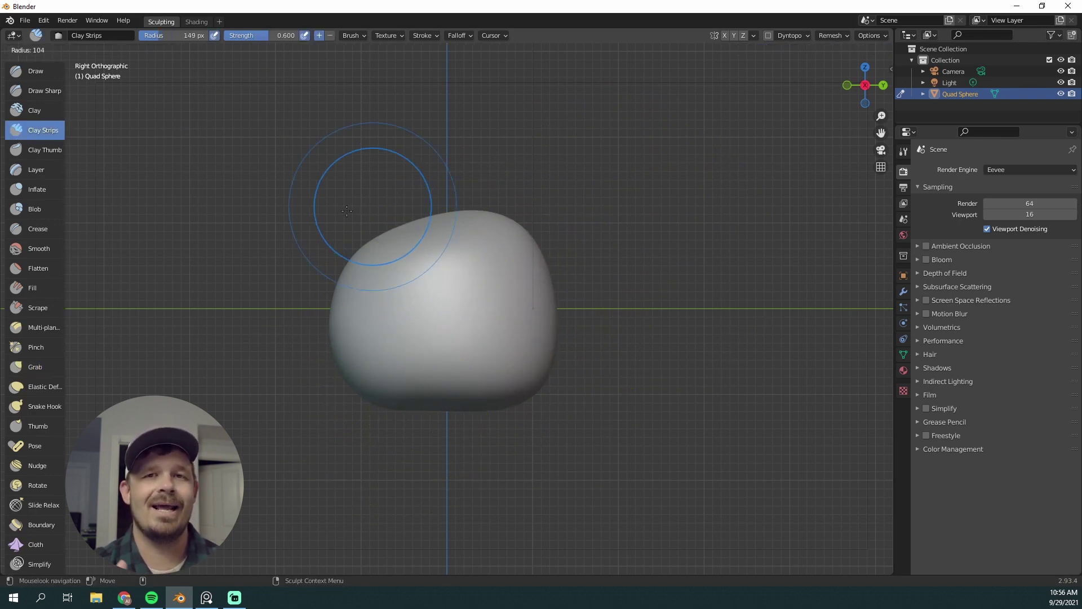
middle_drag(374, 169, 338, 223)
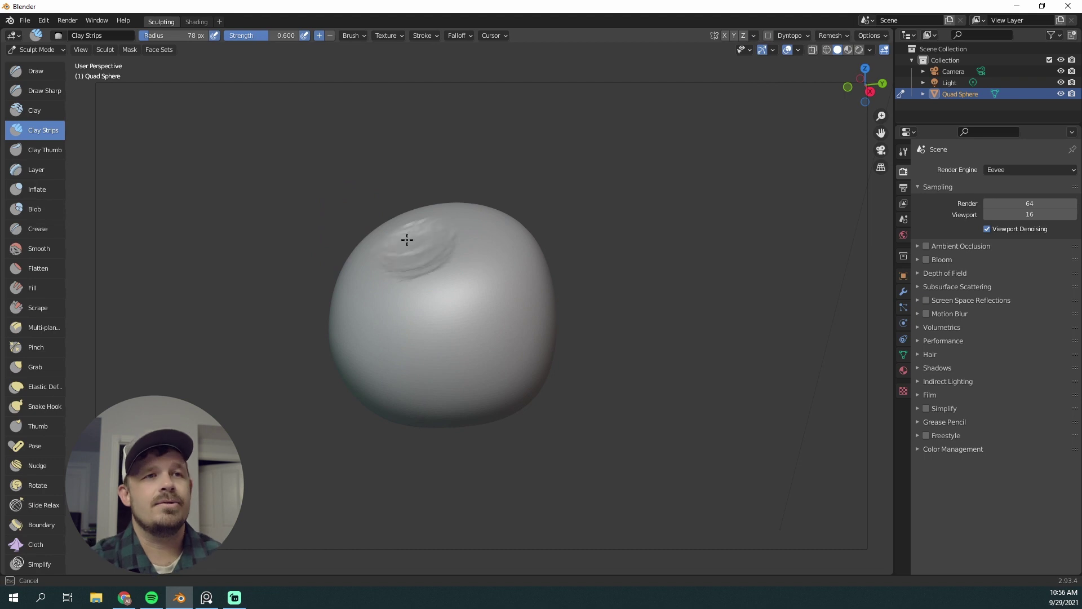
ctrl+drag(443, 249, 433, 250)
key(KP_3)
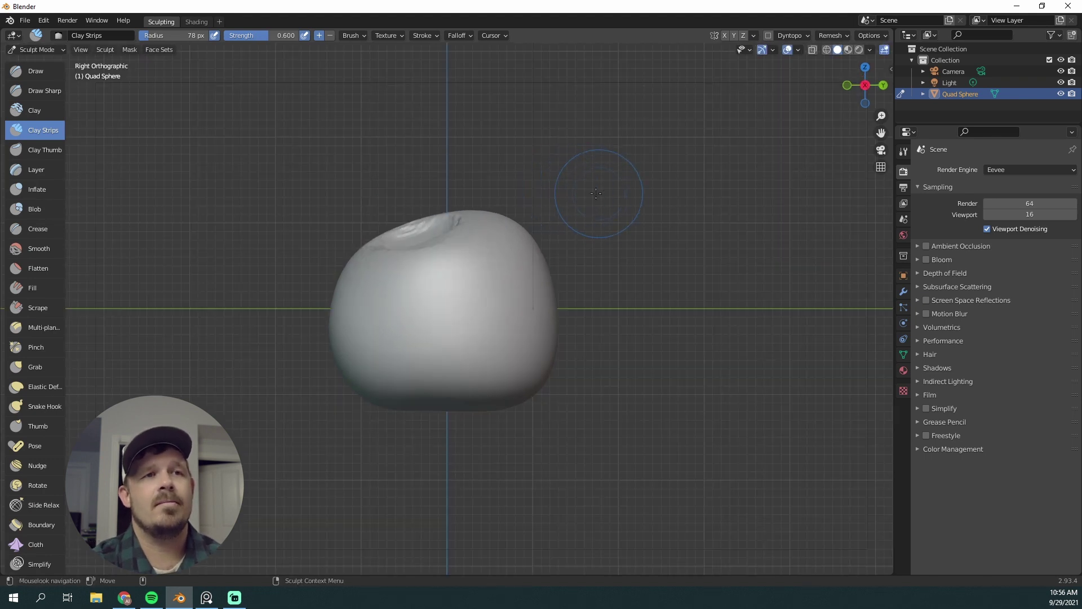
mouse_move(596, 193)
middle_down()
mouse_move(460, 259)
mouse_move(626, 198)
mouse_move(603, 251)
middle_up()
mouse_move(423, 242)
ctrl+mouse_down()
mouse_move(411, 270)
mouse_move(417, 254)
ctrl+mouse_up()
mouse_move(609, 252)
alt+middle_down()
mouse_move(620, 190)
mouse_move(613, 211)
mouse_move(611, 194)
alt+middle_up()
- Choose the Draw Sharp brush at a 42 px radius and adjust the voxel remesh size
click(37, 91)
key(f)
click(454, 307)
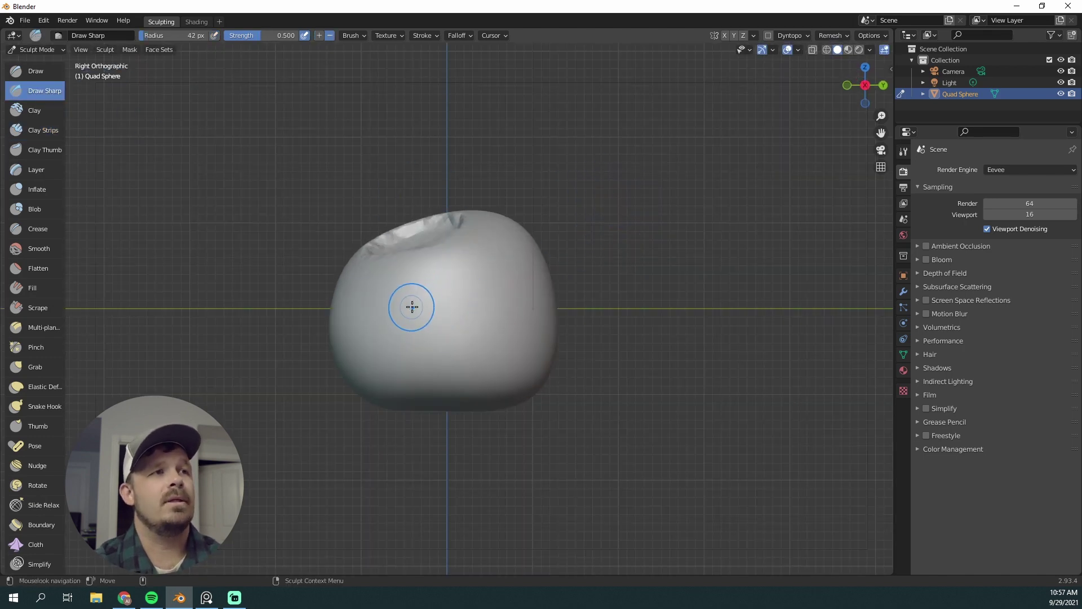
key(shift+r)
click(279, 227)
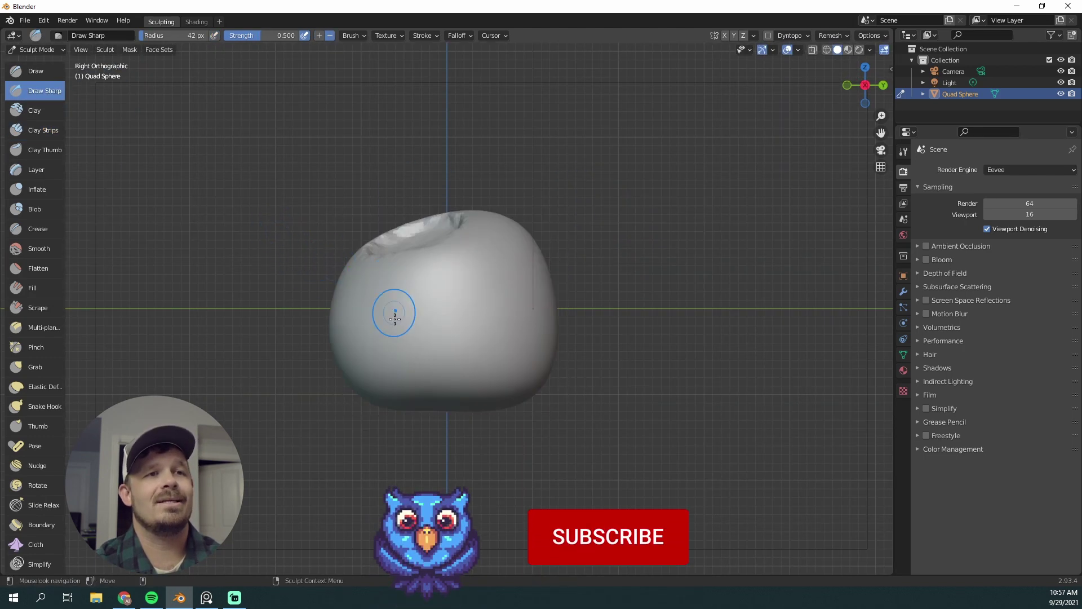
- Carve a continuous zigzag groove around the middle of the form with the Draw Sharp brush
mouse_move(383, 339)
mouse_down()
mouse_move(391, 321)
mouse_move(456, 323)
mouse_up()
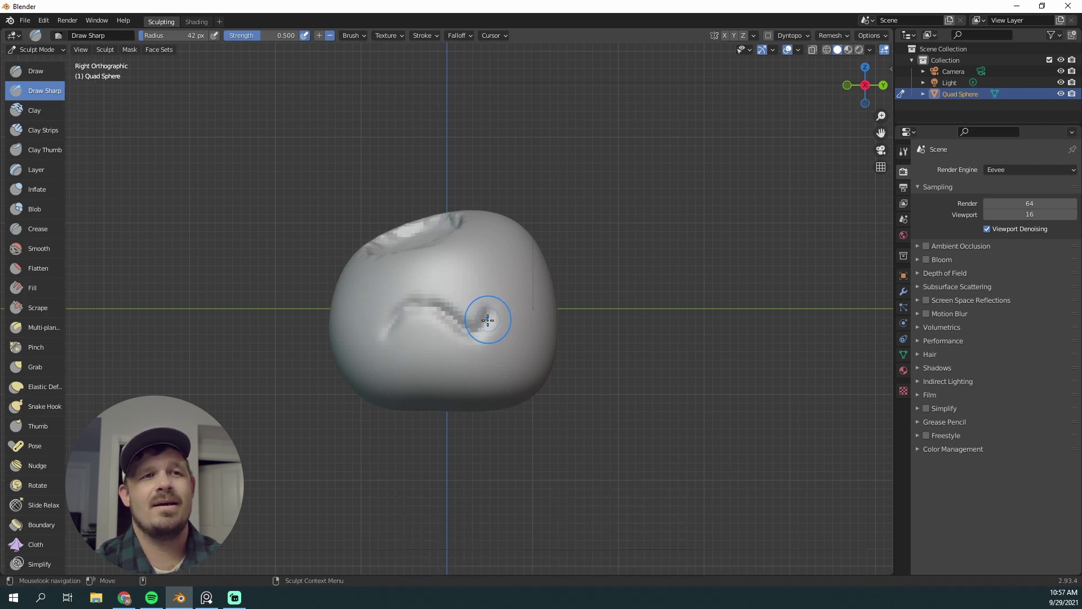
mouse_move(520, 285)
middle_down()
mouse_move(640, 261)
mouse_move(449, 329)
middle_up()
middle_drag(506, 276, 390, 304)
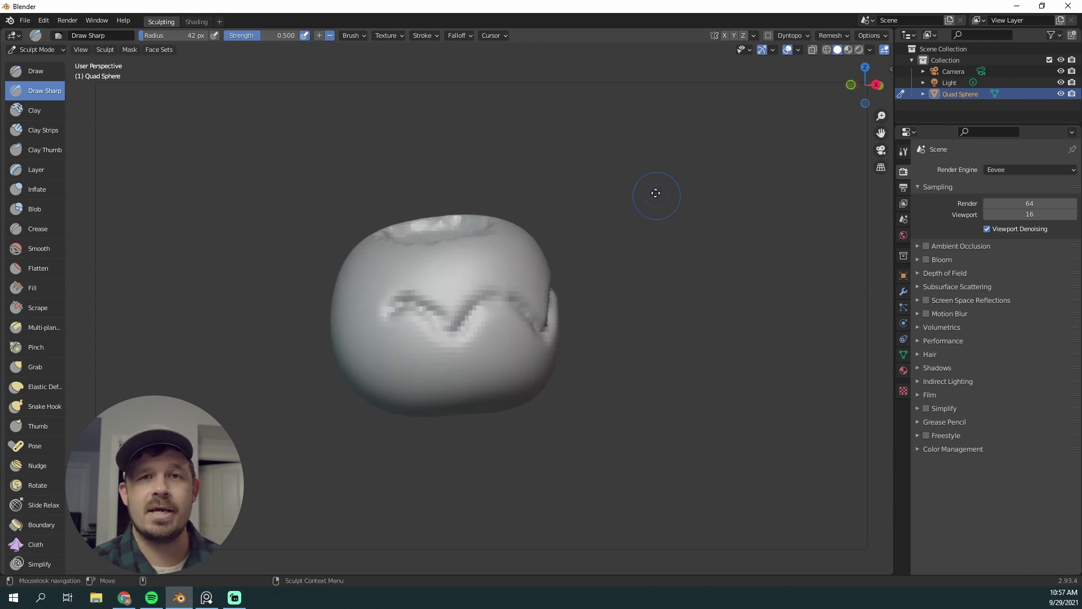
middle_drag(656, 193, 348, 305)
drag(357, 332, 356, 337)
middle_drag(696, 271, 732, 268)
- Rework the surface around the end of the zigzag groove using Clay Strips at a 49 px radius
click(52, 127)
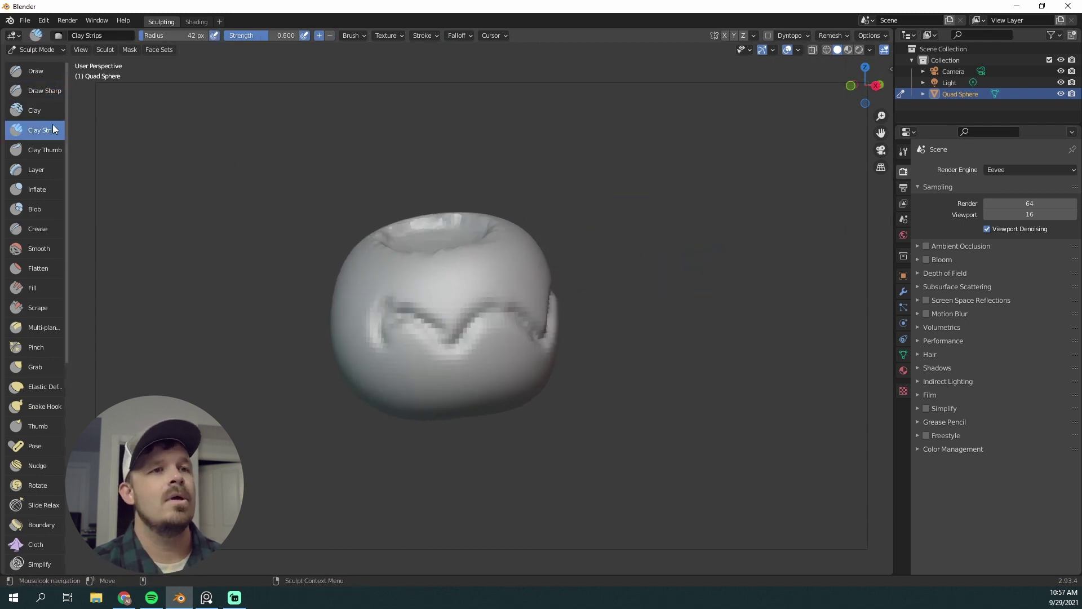
middle_drag(372, 309, 401, 304)
key(ctrl+z)
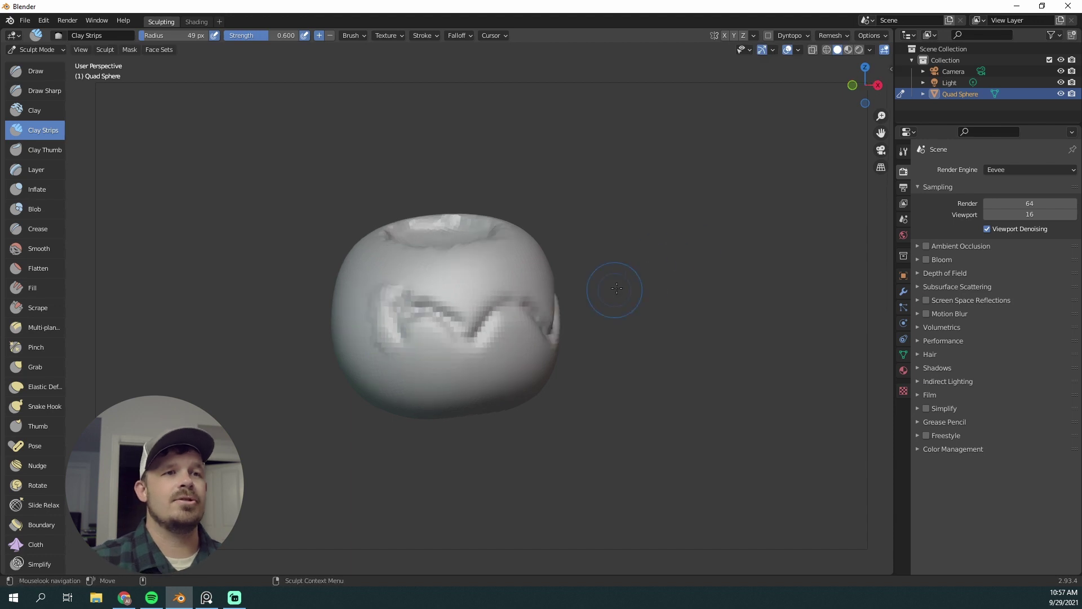
- Deepen the hollow in the top with Clay Strips and readjust the voxel remesh size
key(KP_3)
middle_drag(536, 200, 448, 273)
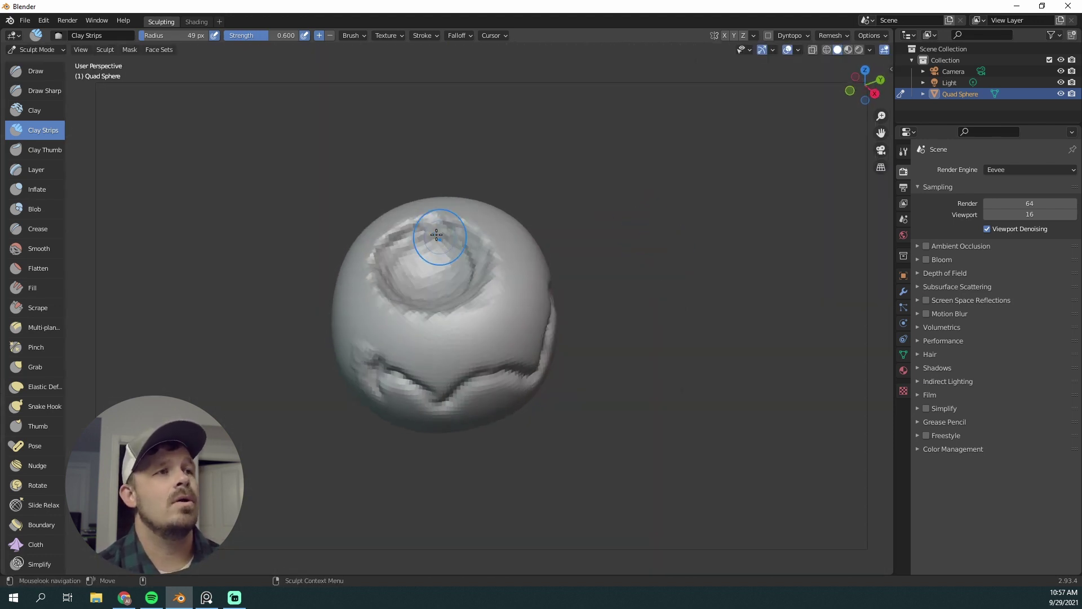
key(KP_3)
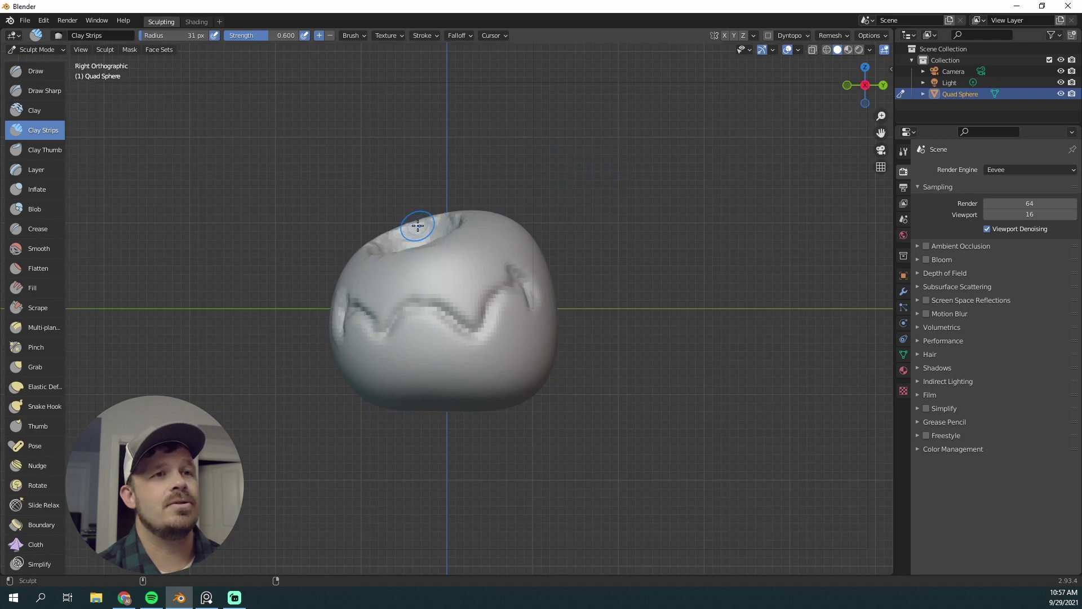
key(shift+r)
click(442, 235)
- Carve the floor and inner rim of the top hollow further with Clay Strips at a 31 px radius
scroll(576, 188, up, 2)
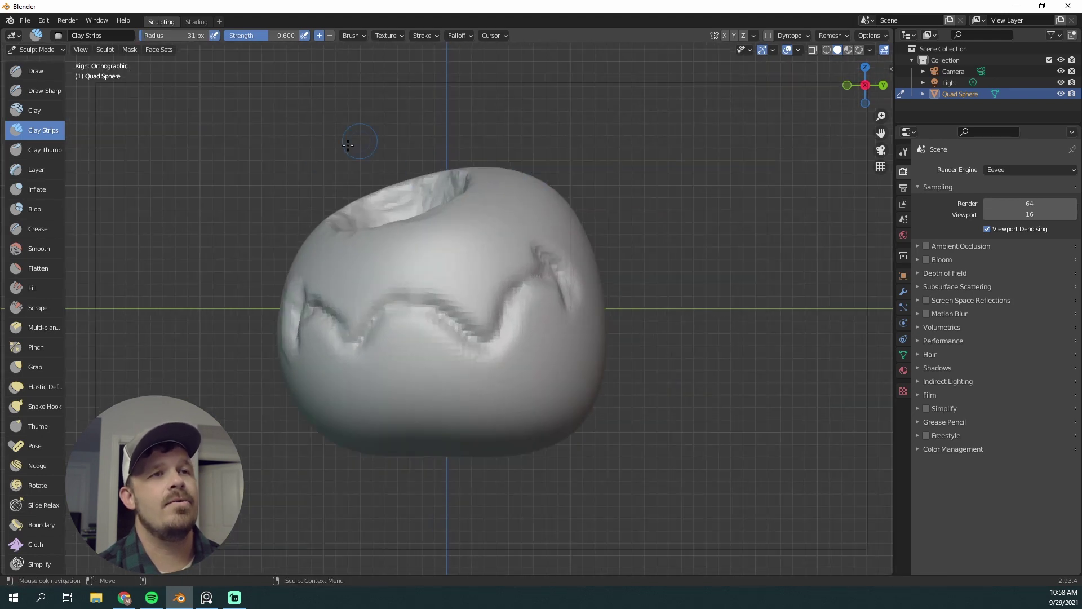
mouse_move(348, 145)
middle_down()
mouse_move(409, 181)
mouse_move(616, 148)
mouse_move(364, 260)
mouse_move(556, 133)
mouse_move(497, 211)
middle_up()
middle_drag(529, 281, 524, 234)
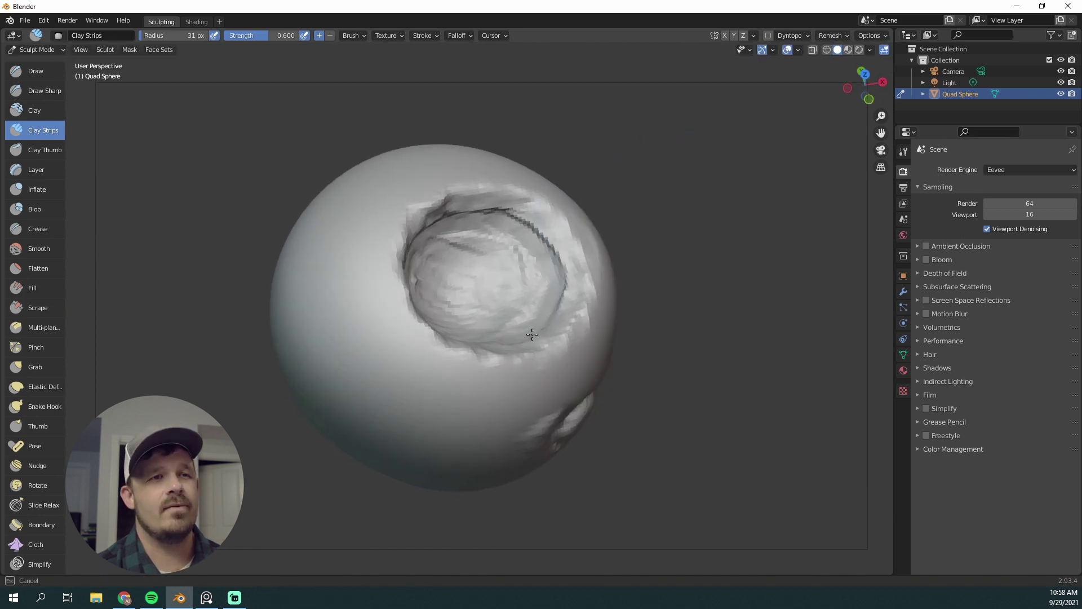
middle_drag(532, 334, 483, 396)
mouse_move(495, 383)
mouse_down()
mouse_move(489, 333)
mouse_move(452, 307)
mouse_move(465, 347)
mouse_up()
mouse_move(680, 304)
middle_down()
mouse_move(661, 207)
mouse_move(409, 206)
mouse_move(686, 141)
mouse_move(638, 154)
middle_up()
- Build up a raised mound on the right side near the hollow's rim using Clay Strips at 62 px
key(f)
click(466, 249)
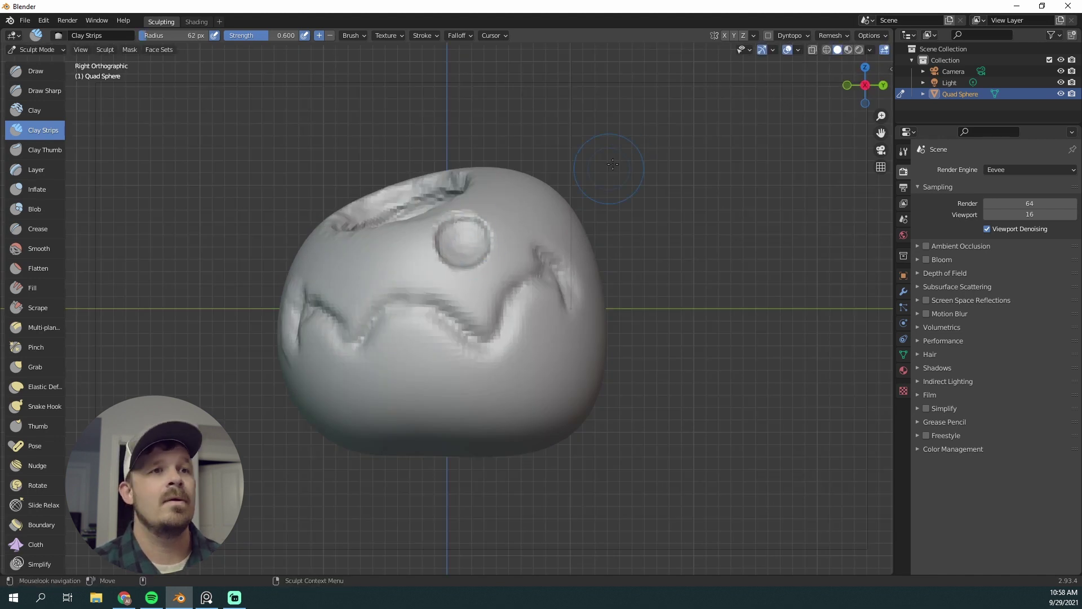
mouse_move(612, 164)
middle_down()
mouse_move(493, 268)
mouse_move(633, 160)
middle_up()
- Pull the side mound out into a protruding brow with the Grab brush at an 81 px radius
key(g)
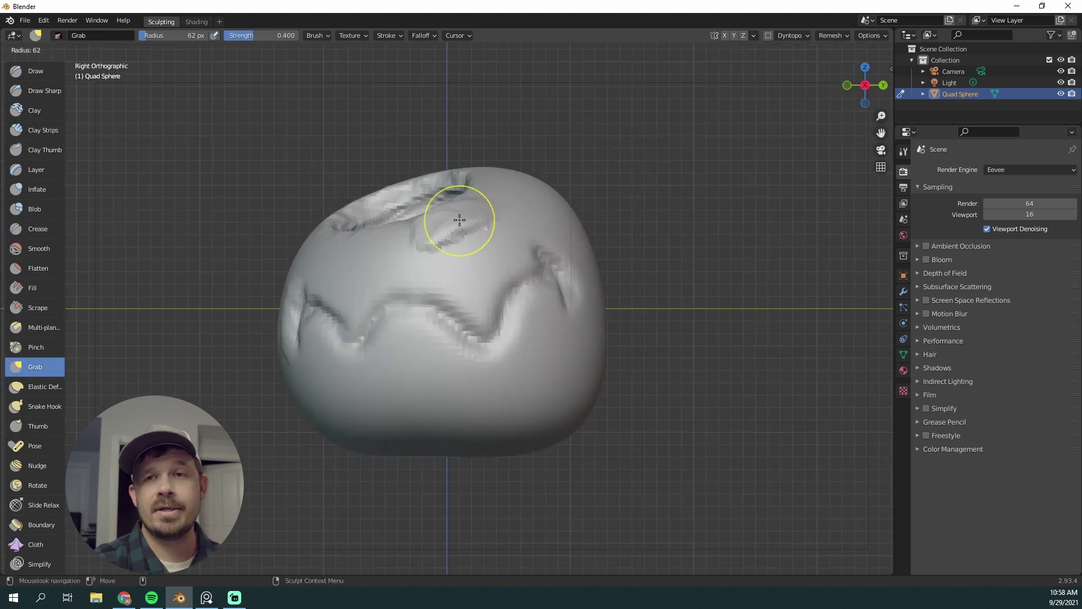
mouse_move(459, 217)
mouse_down()
mouse_move(442, 174)
mouse_move(519, 228)
mouse_up()
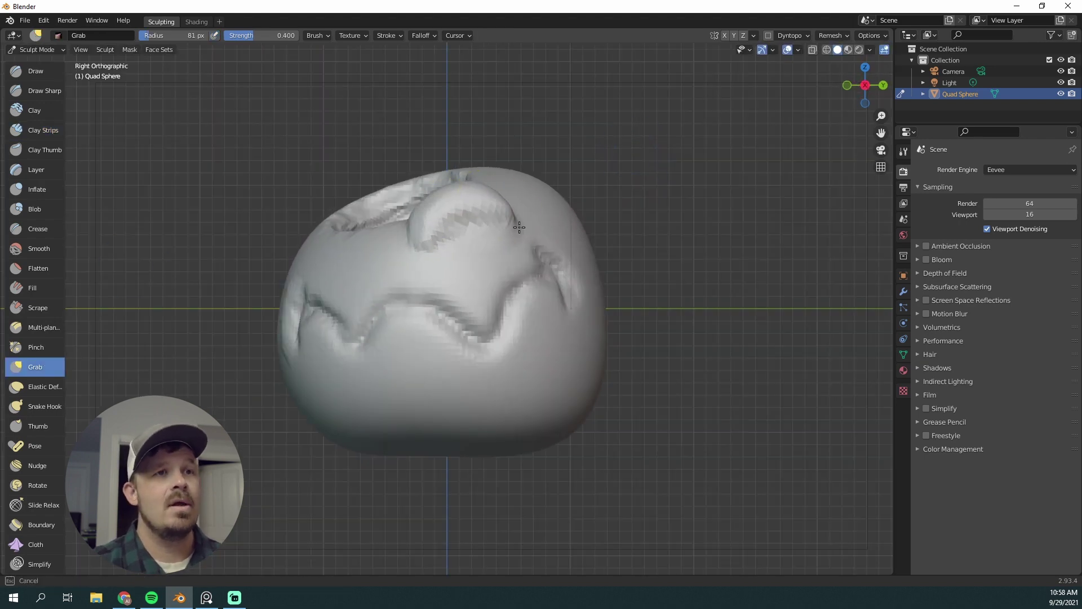
middle_drag(630, 189, 688, 189)
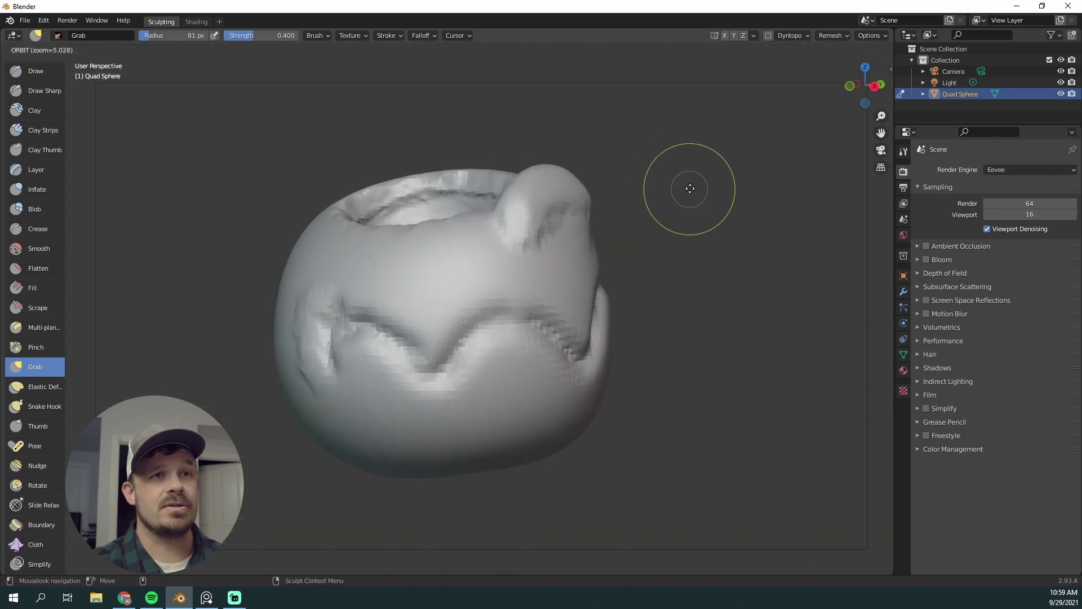
- Build a second mound below the hollow on the front with Clay Strips, and switch to Grab at 63 px to refine it
click(40, 130)
middle_drag(479, 106, 495, 117)
mouse_move(415, 263)
mouse_down()
mouse_move(457, 262)
mouse_move(410, 275)
mouse_up()
click(40, 367)
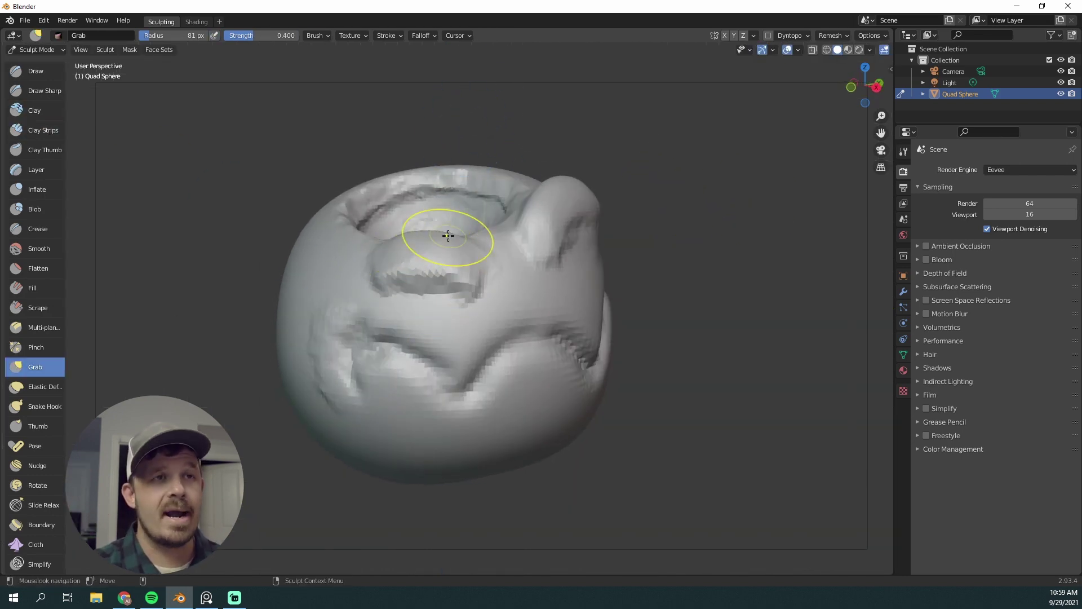
key(KP_3)
key(f)
click(469, 260)
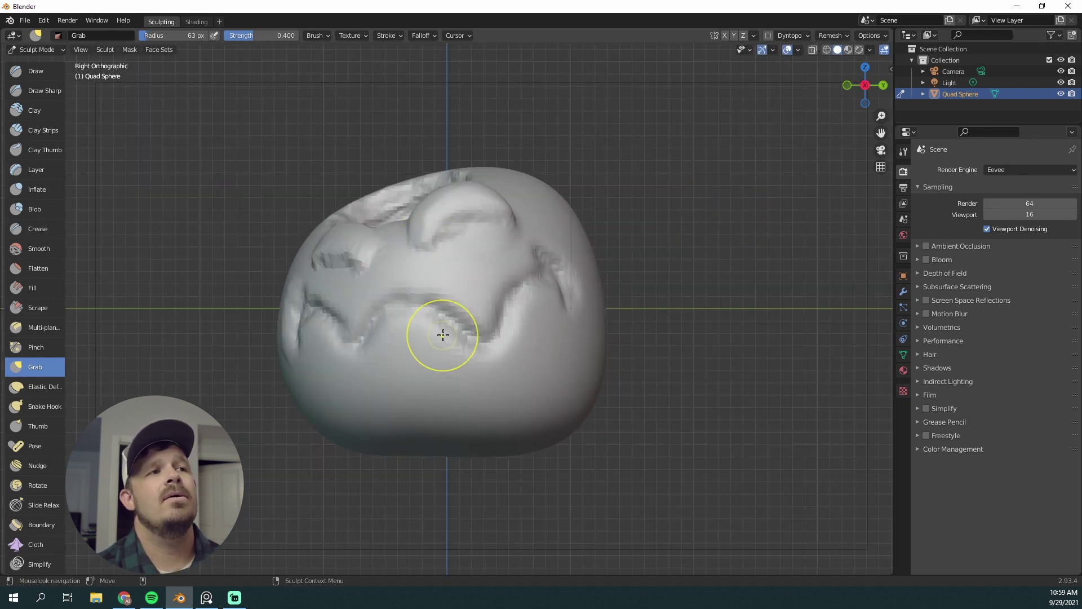
- Sculpt an eye socket and a ringed eyeball under the side brow with Clay Strips, reducing the radius to 29 and 18 px
key(c)
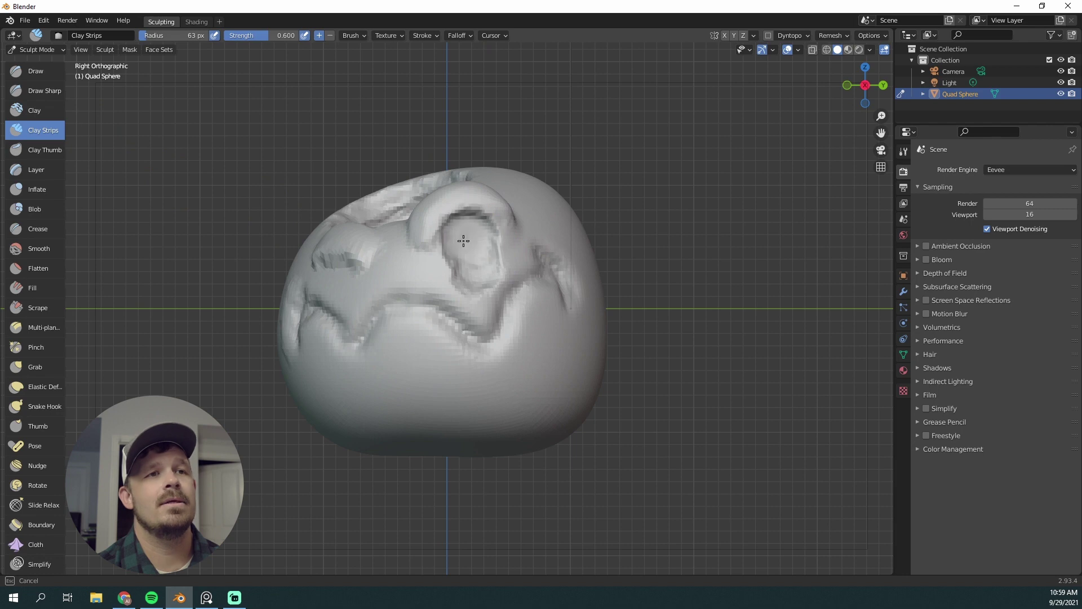
key(f)
click(463, 242)
key(f)
click(472, 237)
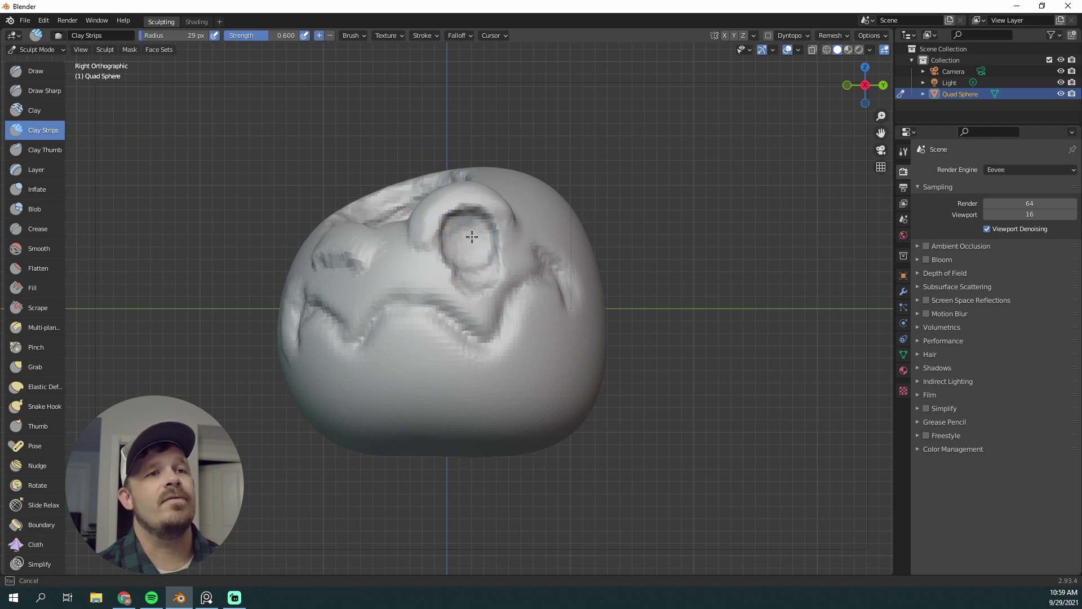
key(f)
click(468, 242)
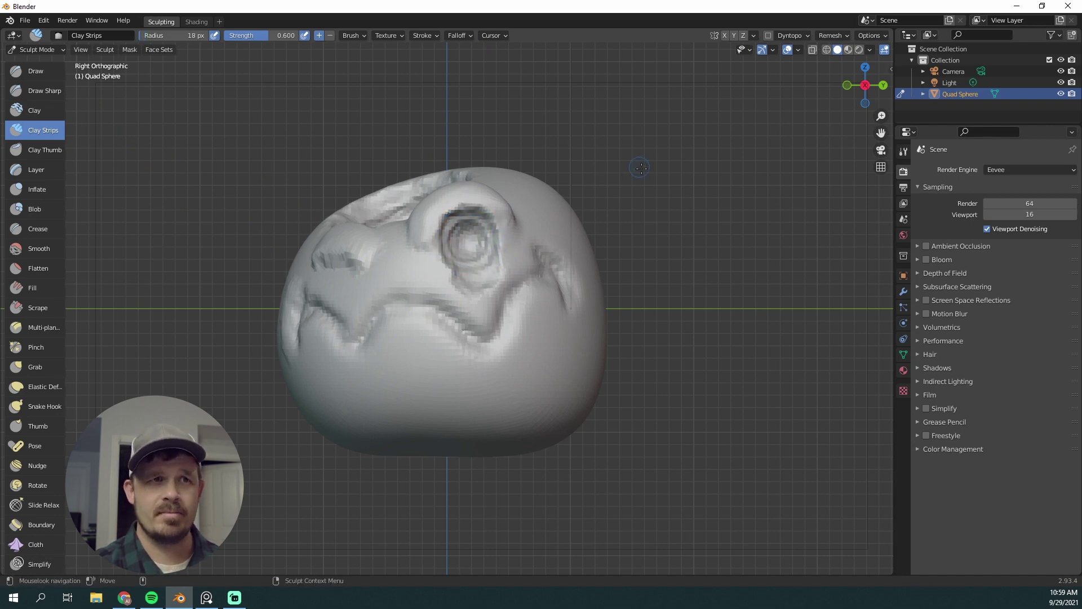
- Build up a thick lower lip beneath the zigzag groove with Clay Strips at a 69 px radius
key(f)
click(614, 180)
mouse_move(481, 297)
middle_down()
mouse_move(725, 338)
mouse_move(491, 355)
middle_up()
mouse_move(490, 366)
mouse_down()
mouse_move(495, 350)
mouse_move(564, 372)
mouse_move(532, 335)
mouse_move(493, 367)
mouse_move(352, 343)
mouse_move(495, 374)
mouse_move(367, 381)
mouse_move(524, 391)
mouse_up()
middle_drag(716, 356, 647, 357)
mouse_move(495, 355)
mouse_down()
mouse_move(434, 374)
mouse_move(507, 329)
mouse_up()
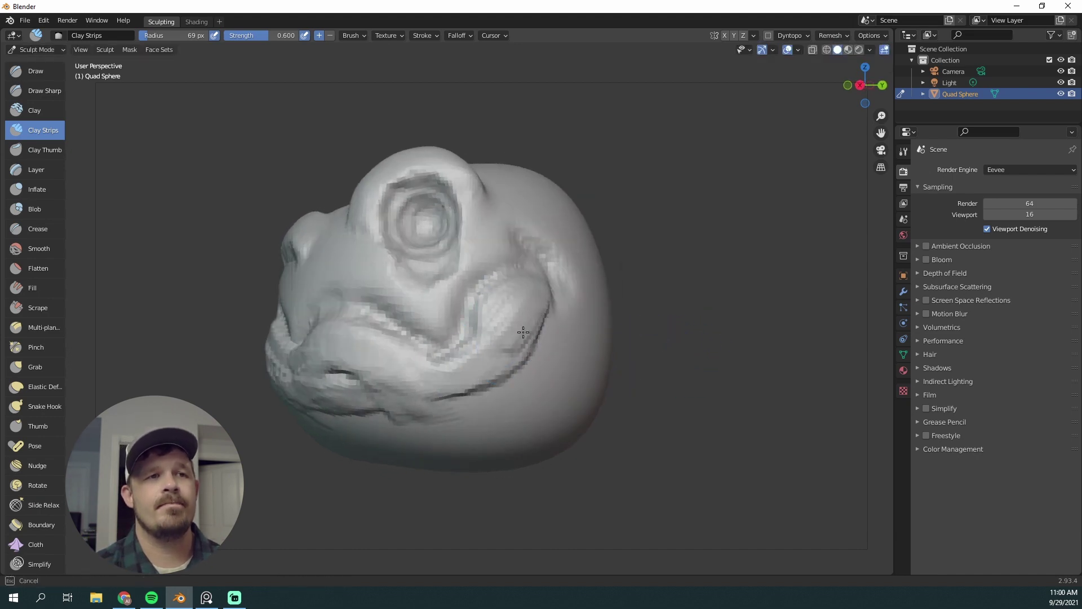
- Widen the lower lip across the front and around toward the back cheek with more Clay Strips strokes
key(KP_3)
drag(409, 361, 405, 389)
mouse_move(643, 332)
middle_down()
mouse_move(686, 326)
mouse_move(670, 276)
mouse_move(359, 366)
middle_up()
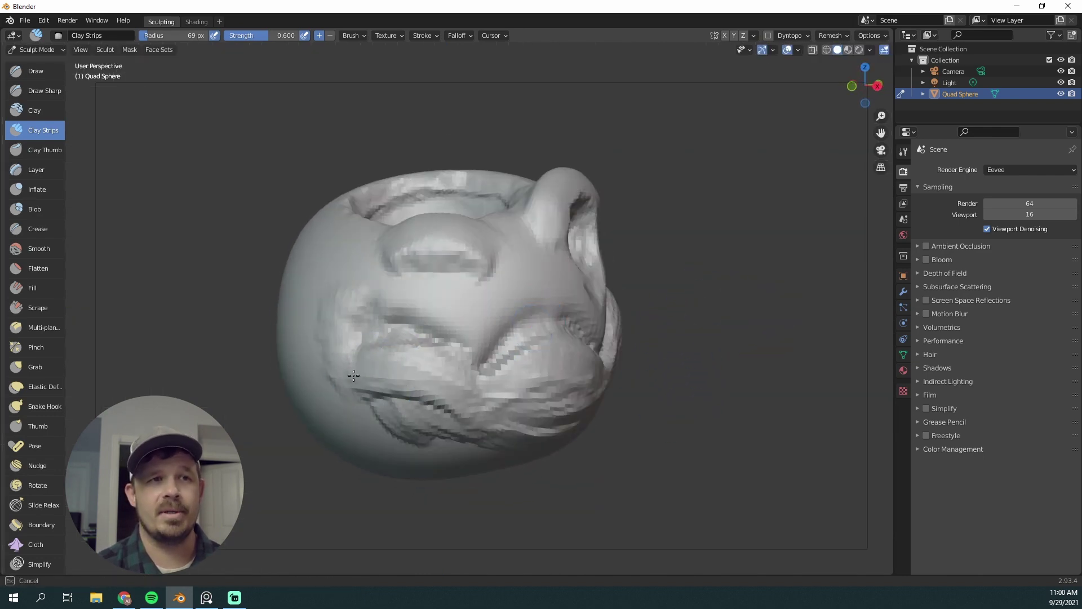
middle_drag(633, 345, 560, 324)
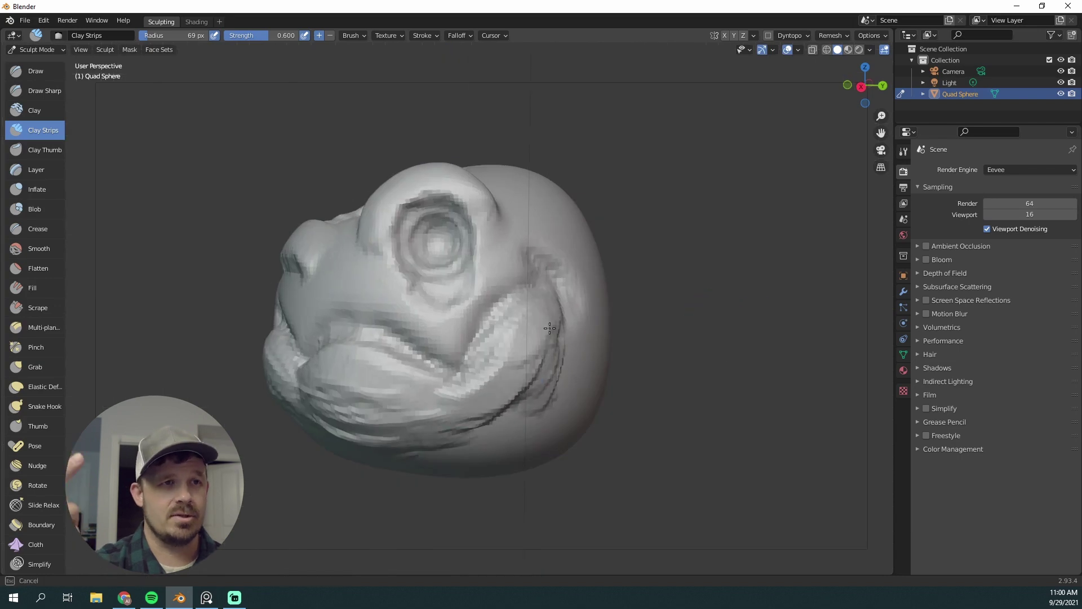
drag(549, 319, 554, 377)
- Lay broad Clay Strips strokes at a 99 px radius from the lower lip down over the chin and underside
key(KP_3)
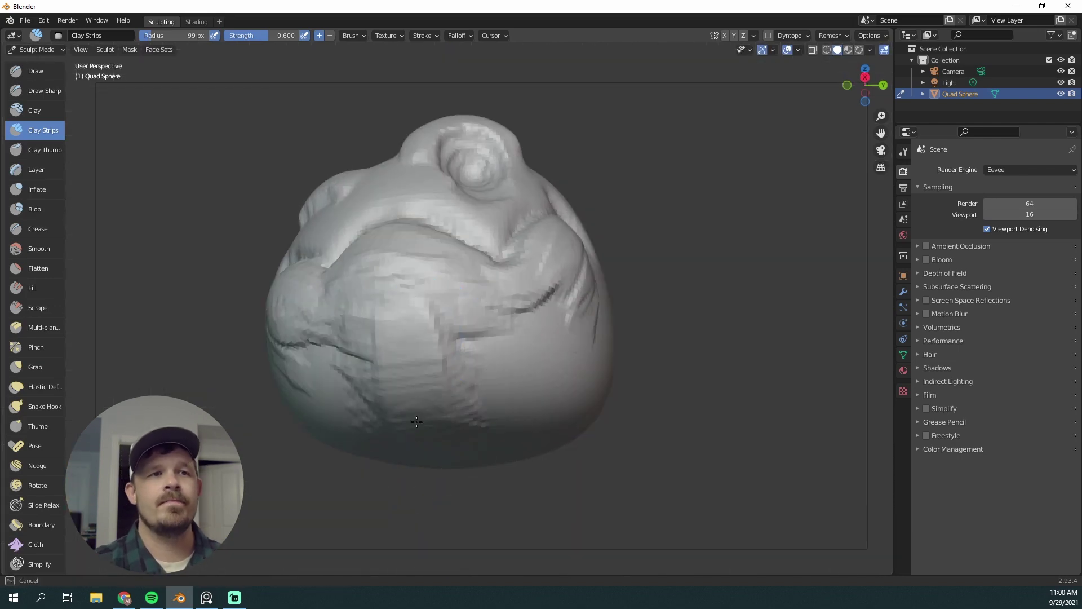
mouse_move(405, 308)
mouse_down()
mouse_move(407, 389)
mouse_move(431, 377)
mouse_up()
drag(501, 316, 504, 387)
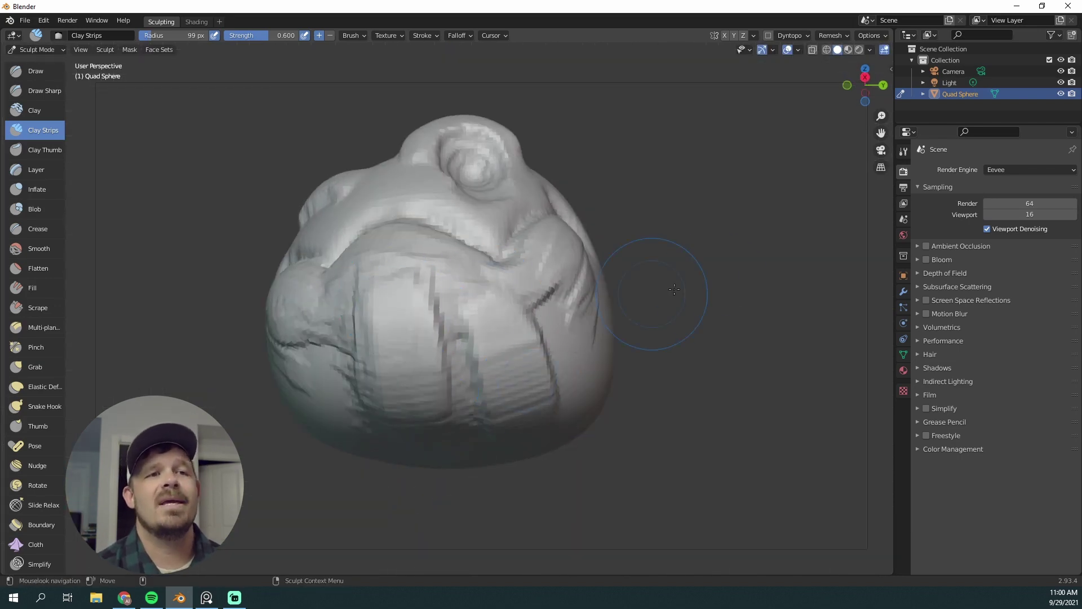
middle_drag(674, 289, 575, 299)
drag(479, 328, 508, 397)
middle_drag(580, 362, 672, 266)
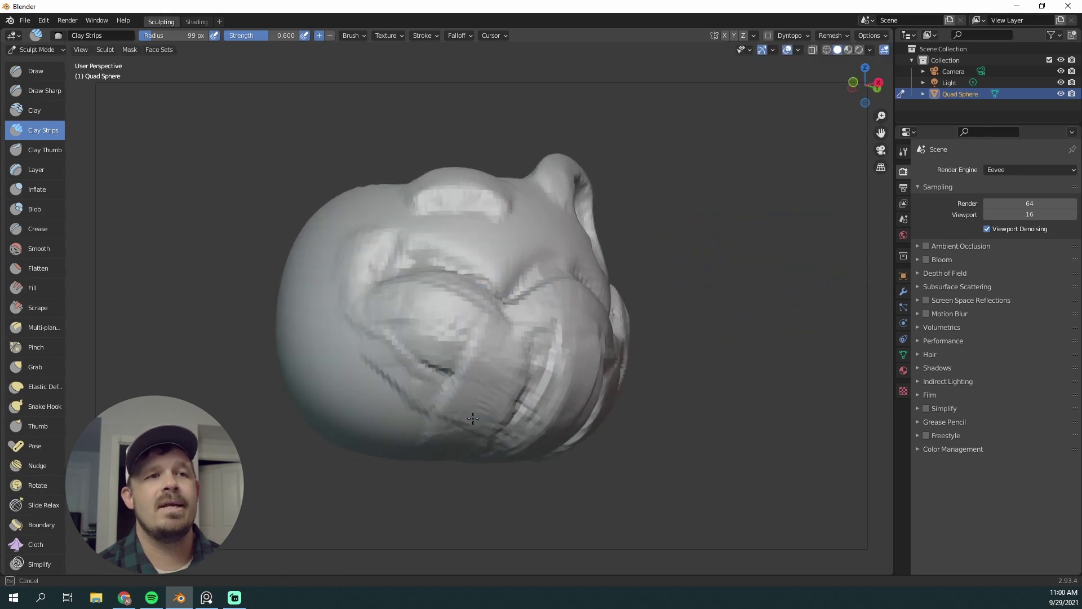
drag(473, 418, 489, 424)
mouse_move(435, 335)
mouse_down()
mouse_move(478, 407)
mouse_move(419, 361)
mouse_move(367, 376)
mouse_up()
middle_drag(750, 315, 747, 337)
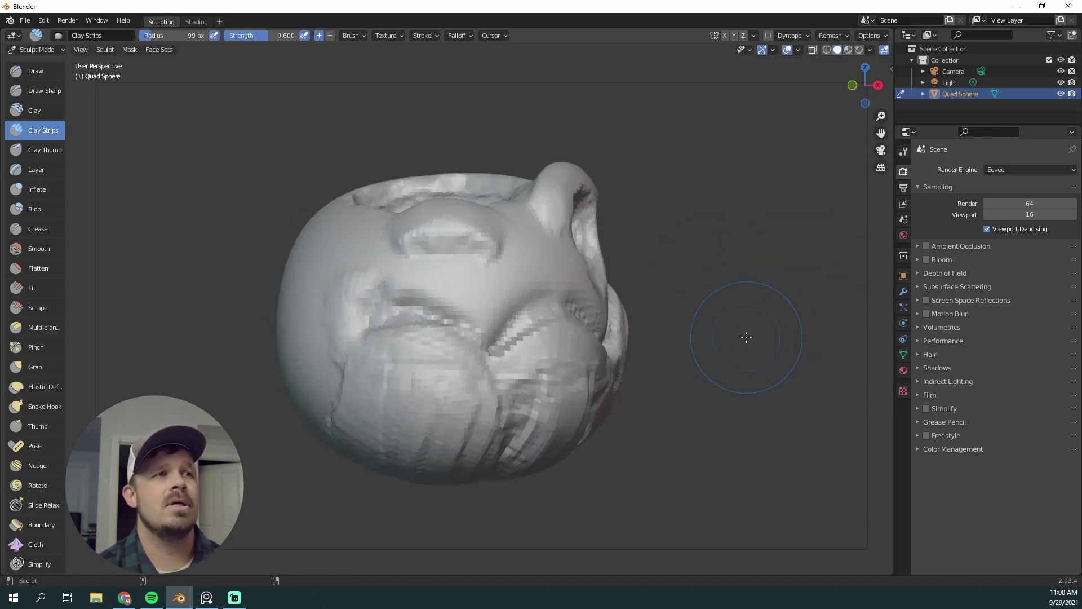
- Lay a broad Clay Strips band down the side behind the cheek, and build up the mouth corner at a 59 px radius
middle_drag(831, 296, 709, 338)
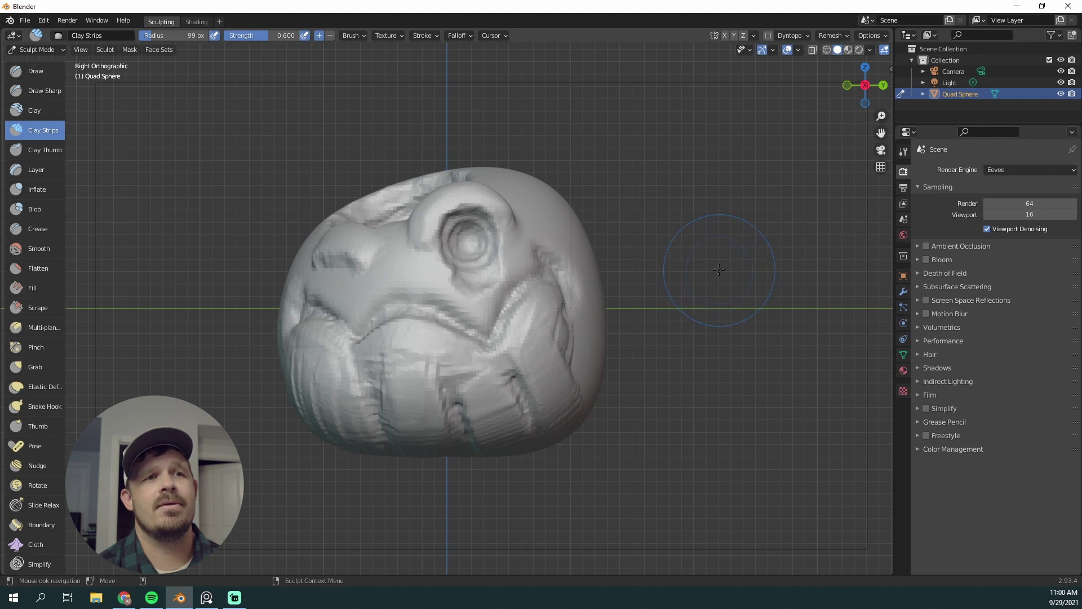
middle_drag(789, 271, 451, 263)
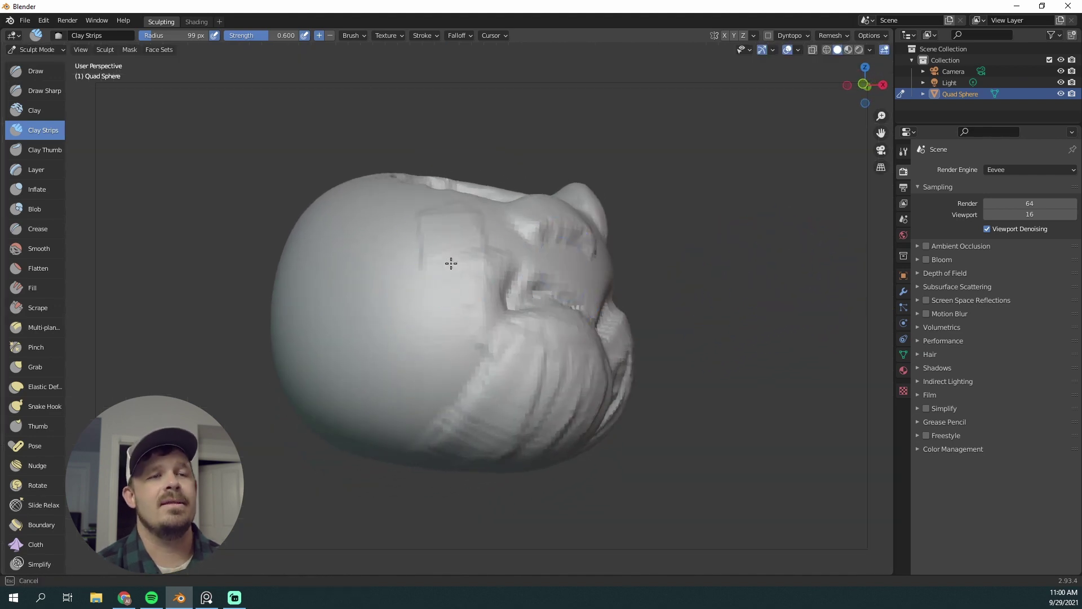
mouse_move(451, 263)
mouse_down()
mouse_move(415, 267)
mouse_move(445, 256)
mouse_move(479, 312)
mouse_up()
key(f)
click(489, 279)
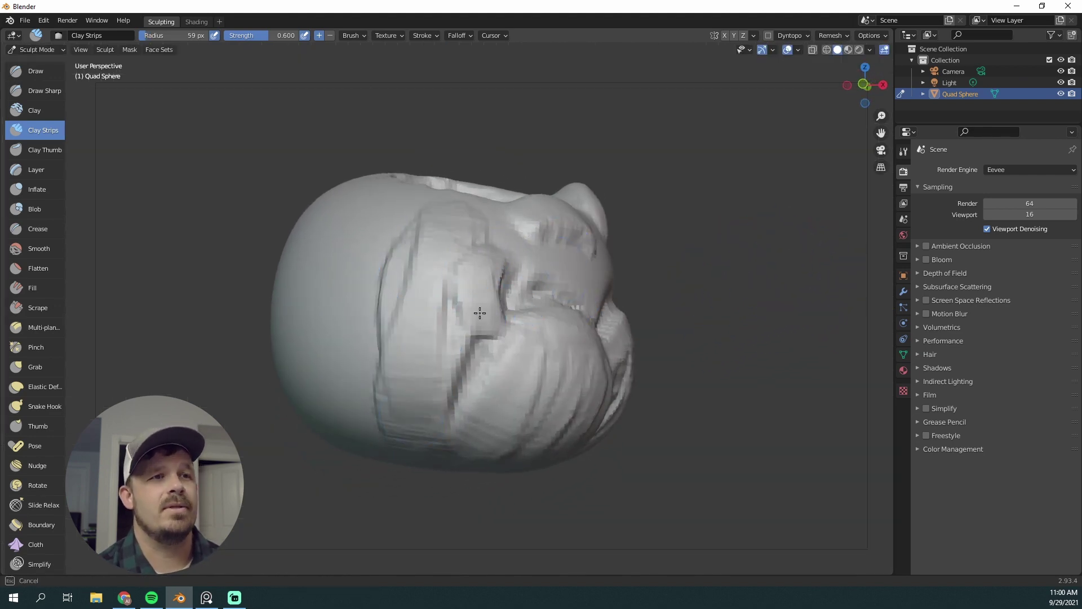
- Build up a band behind the opposite cheek, from the brow down to the jaw, with Clay Strips at a 78 px radius
mouse_move(489, 313)
middle_down()
mouse_move(756, 248)
mouse_move(676, 254)
middle_up()
key(KP_3)
key(f)
click(486, 208)
middle_drag(542, 195, 447, 236)
mouse_move(447, 237)
mouse_down()
mouse_move(539, 323)
mouse_move(545, 377)
mouse_up()
mouse_move(468, 291)
mouse_down()
mouse_move(515, 314)
mouse_move(533, 372)
mouse_up()
drag(455, 270, 546, 431)
middle_drag(650, 411, 628, 385)
drag(496, 290, 526, 395)
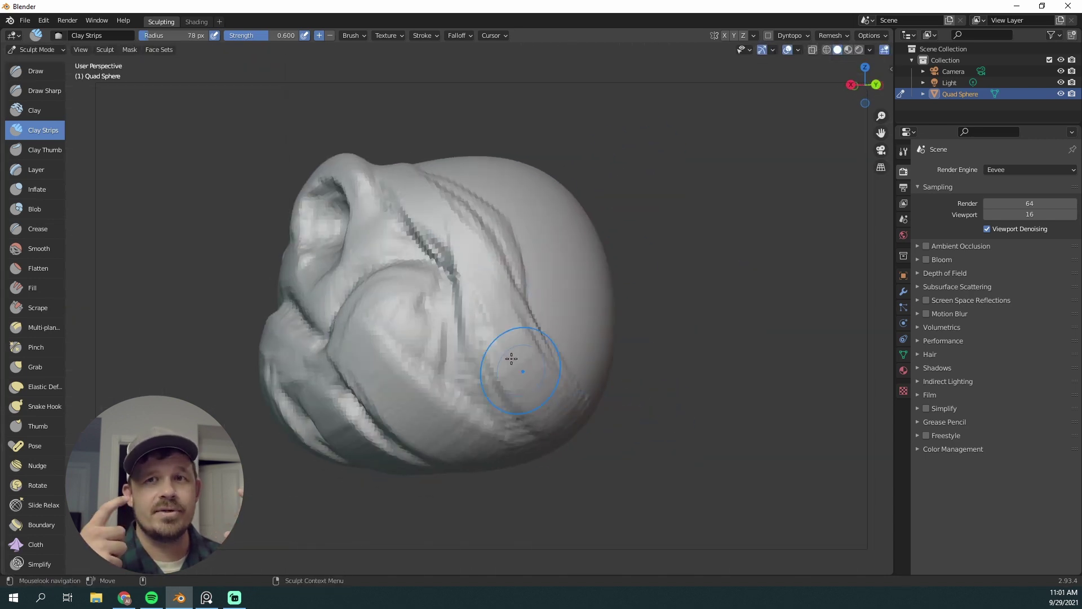
- Thicken the fold beside the mouth corner and back cheek with further Clay Strips strokes at a 78 px radius
middle_drag(676, 282, 734, 265)
key(KP_3)
middle_drag(593, 254, 561, 270)
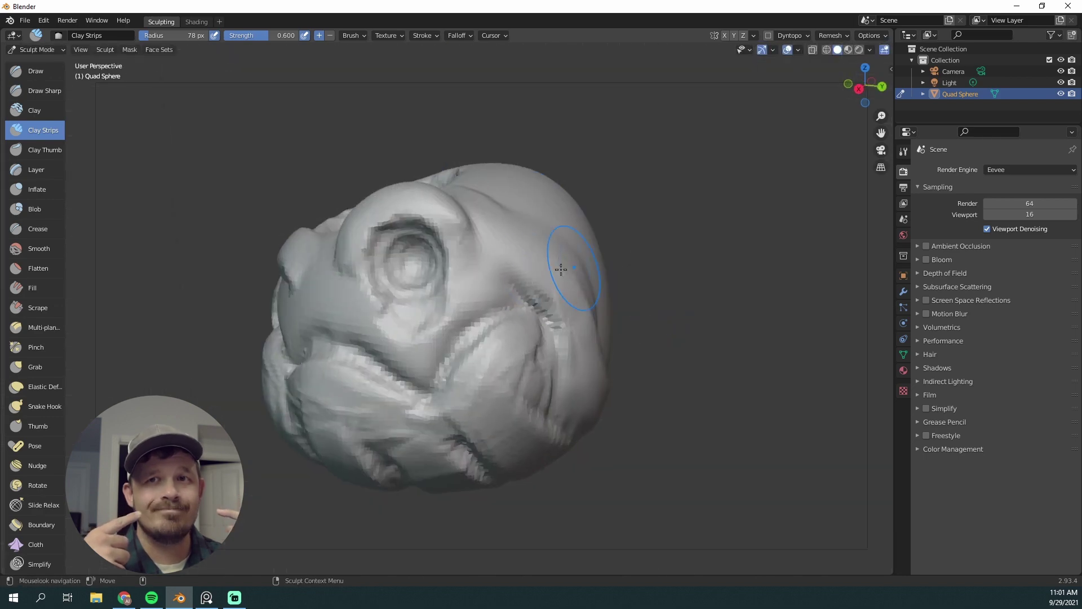
drag(584, 284, 583, 321)
key(KP_3)
middle_drag(659, 341, 611, 316)
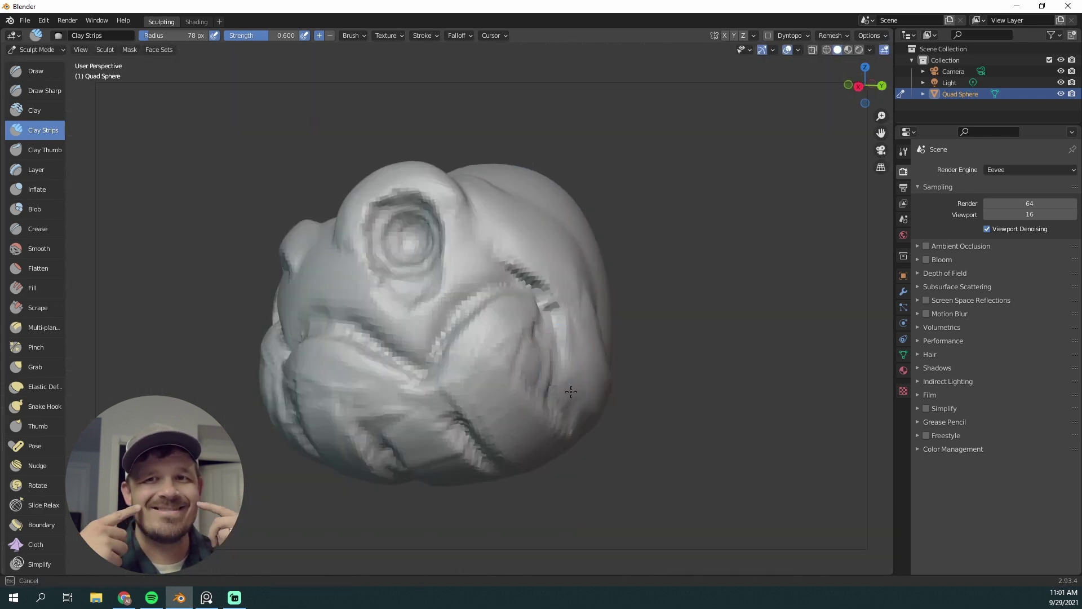
drag(541, 350, 544, 389)
key(KP_3)
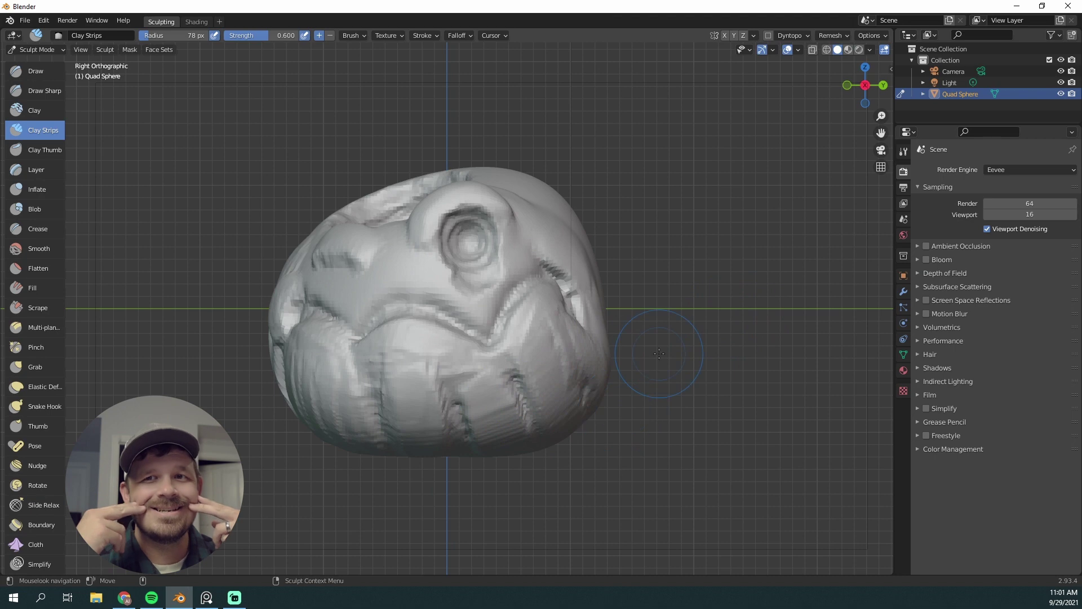
- Sculpt a ring of separate raised lumps around the rim of the hollowed top with Clay Strips at a 47 px radius
key(f)
click(438, 249)
middle_drag(650, 189, 667, 220)
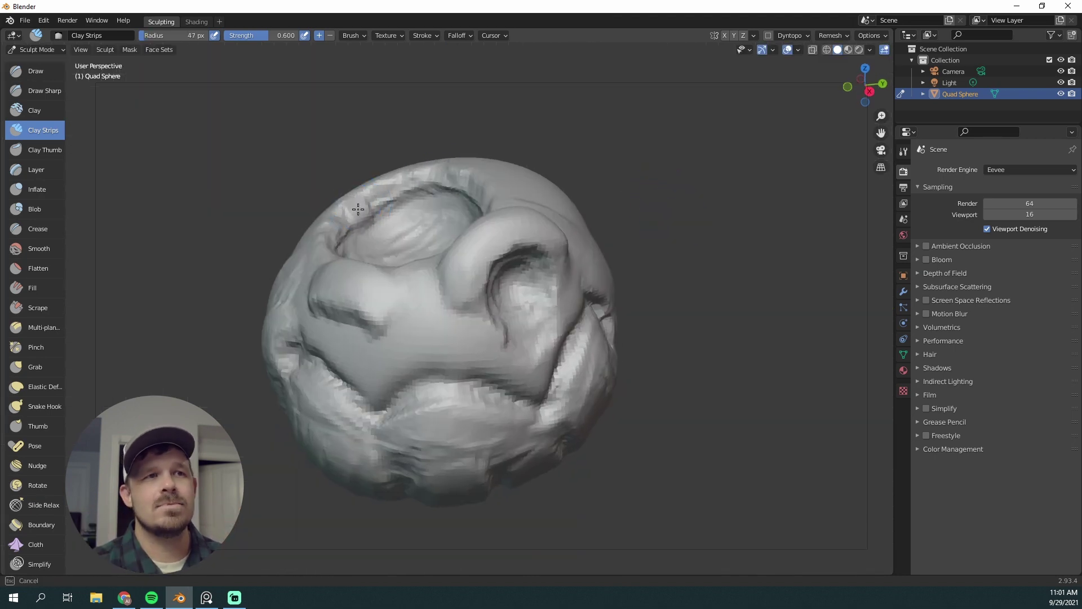
middle_drag(358, 210, 358, 229)
mouse_move(342, 212)
mouse_down()
mouse_move(389, 180)
mouse_move(433, 172)
mouse_move(466, 191)
mouse_move(515, 264)
mouse_up()
drag(324, 247, 349, 310)
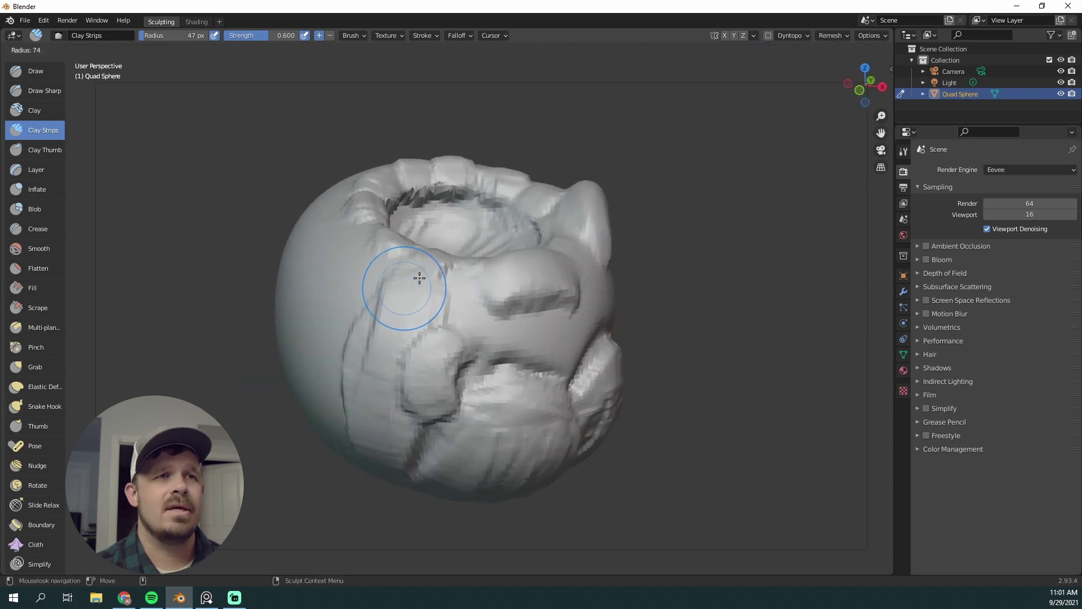
- Add Clay Strips folds at a 74 px radius on the side, from the rim down toward the mouth corner
mouse_move(418, 278)
mouse_down()
mouse_move(350, 280)
mouse_move(357, 316)
mouse_up()
mouse_move(769, 264)
middle_down()
mouse_move(729, 261)
mouse_move(658, 151)
mouse_move(644, 160)
middle_up()
key(KP_3)
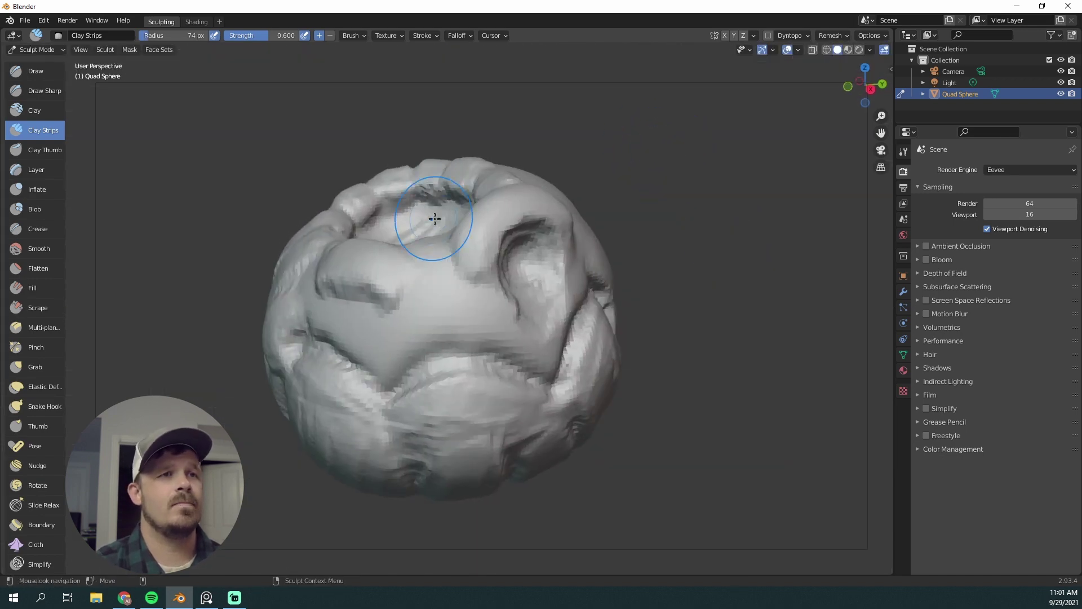
- Sharpen the inner edge of the lumpy rim around the hollow with Draw Sharp at a 33 px radius
mouse_move(626, 121)
middle_down()
mouse_move(676, 145)
mouse_move(637, 141)
middle_up()
click(39, 91)
key(f)
click(383, 180)
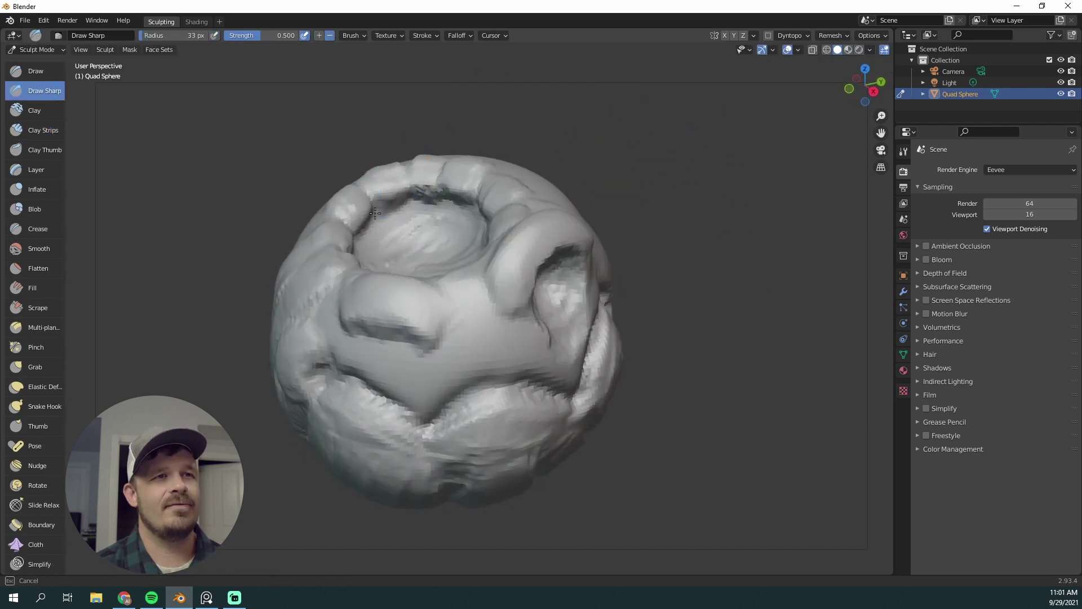
middle_drag(383, 181, 422, 184)
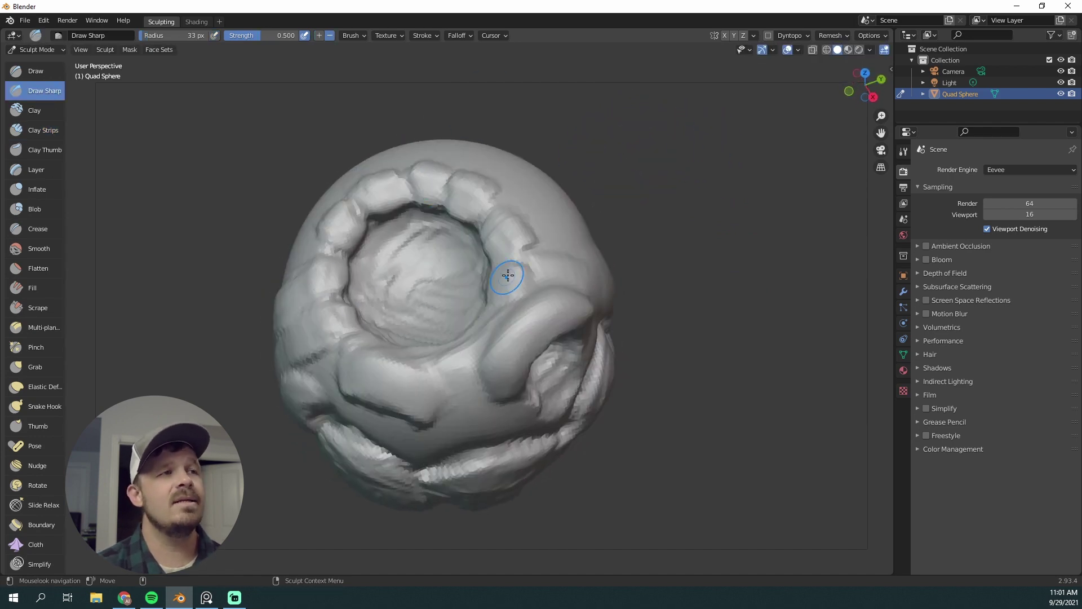
- Carve creases behind the cheek and down the jaw with Draw Sharp at a 50 px radius, undoing the last stroke
key(KP_3)
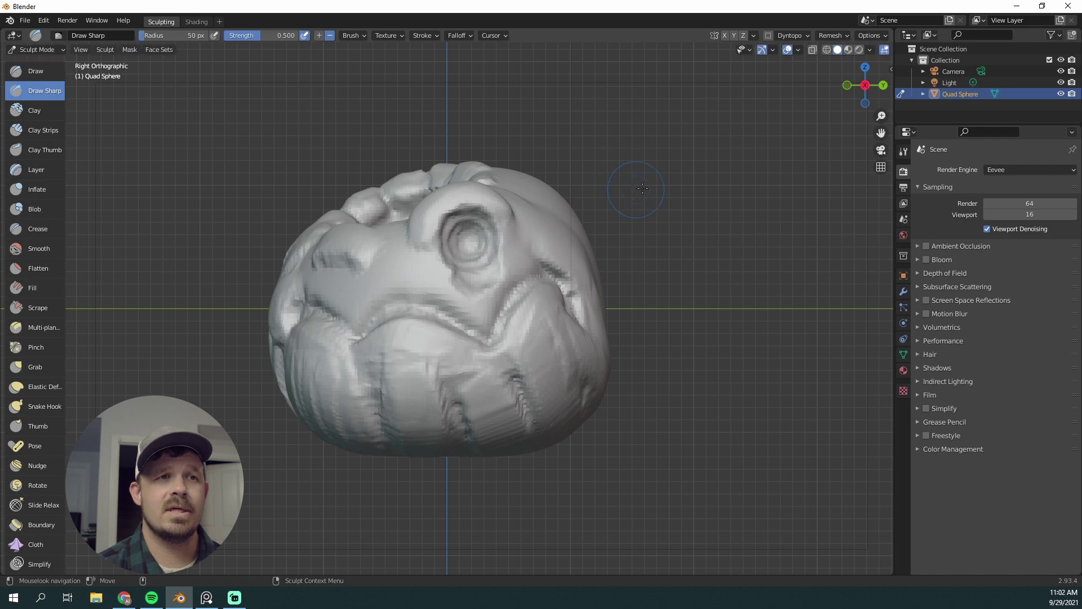
mouse_move(642, 187)
middle_down()
mouse_move(522, 218)
mouse_move(459, 186)
middle_up()
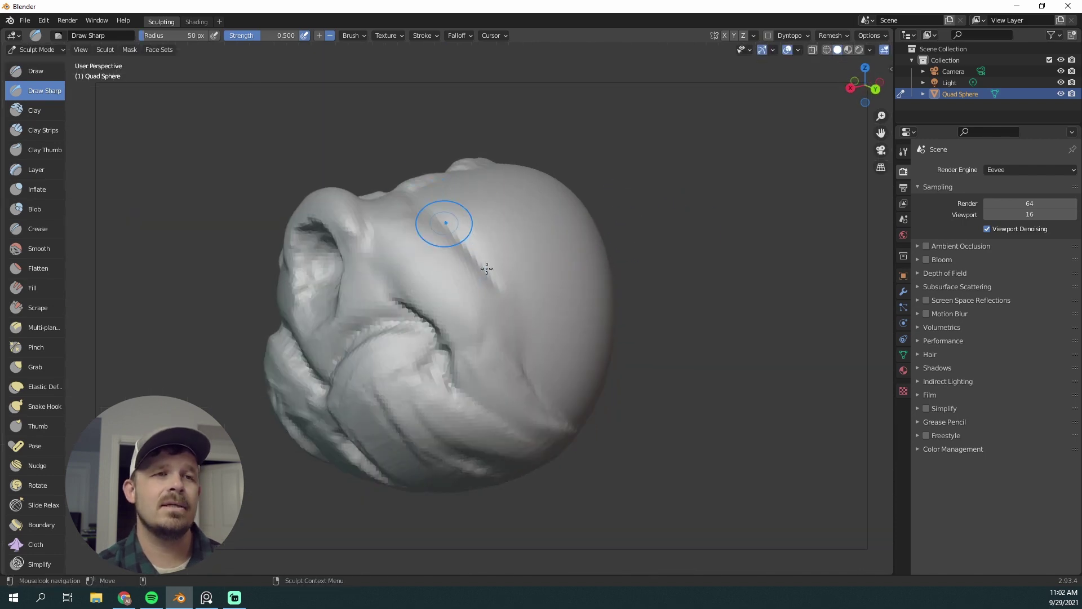
drag(486, 268, 527, 363)
middle_drag(674, 273, 728, 248)
drag(494, 370, 550, 433)
middle_drag(665, 293, 701, 268)
drag(516, 350, 546, 426)
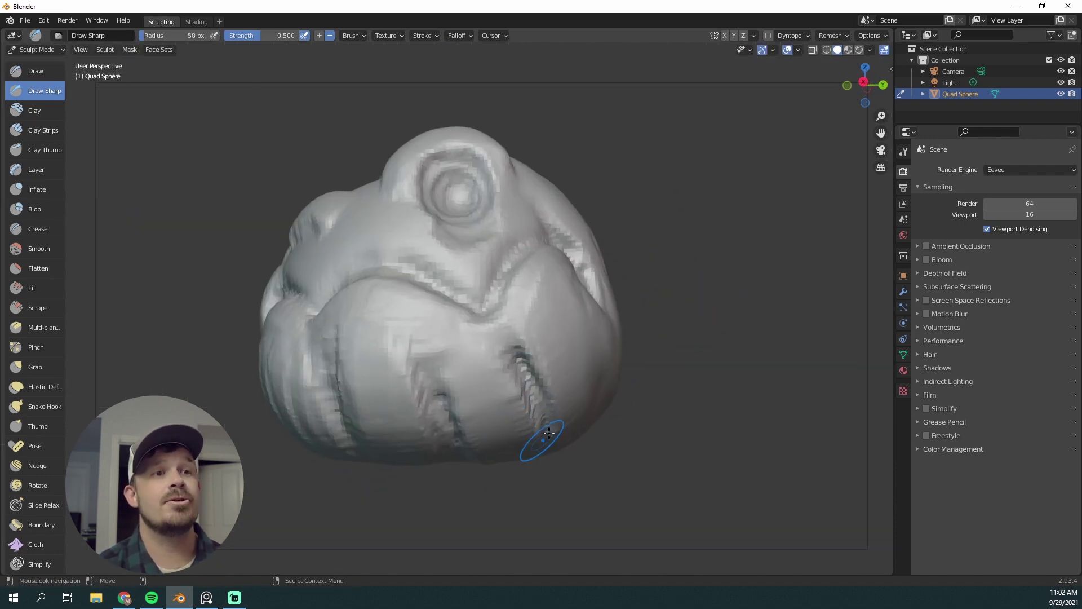
key(ctrl+z)
- Smooth out the clay ridges across the chin and around the lower jaw
middle_drag(442, 471, 446, 412)
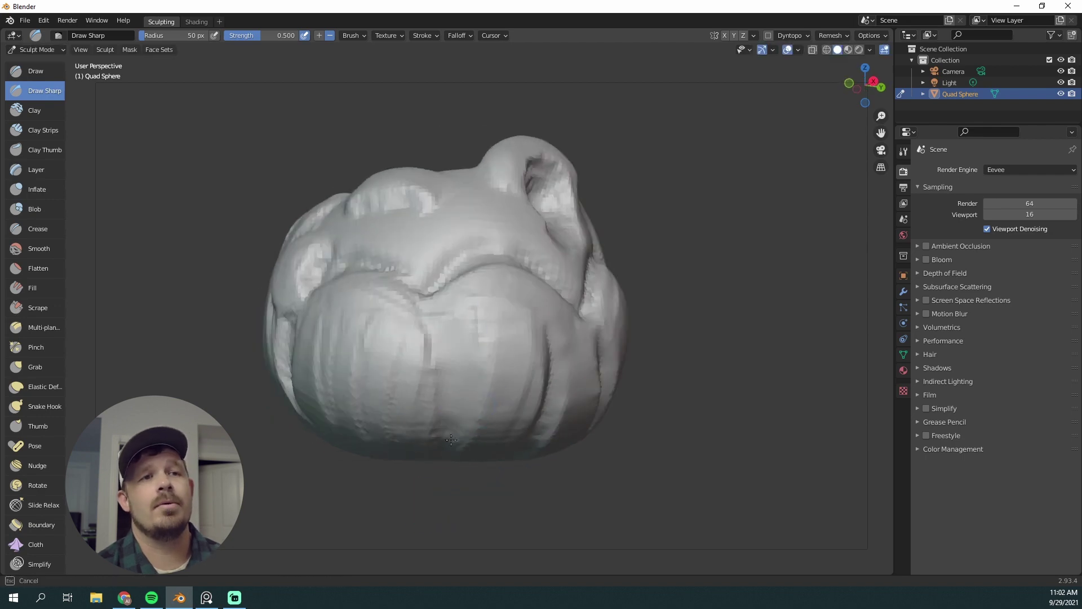
mouse_move(443, 507)
middle_down()
mouse_move(483, 378)
mouse_move(434, 326)
mouse_move(357, 446)
middle_up()
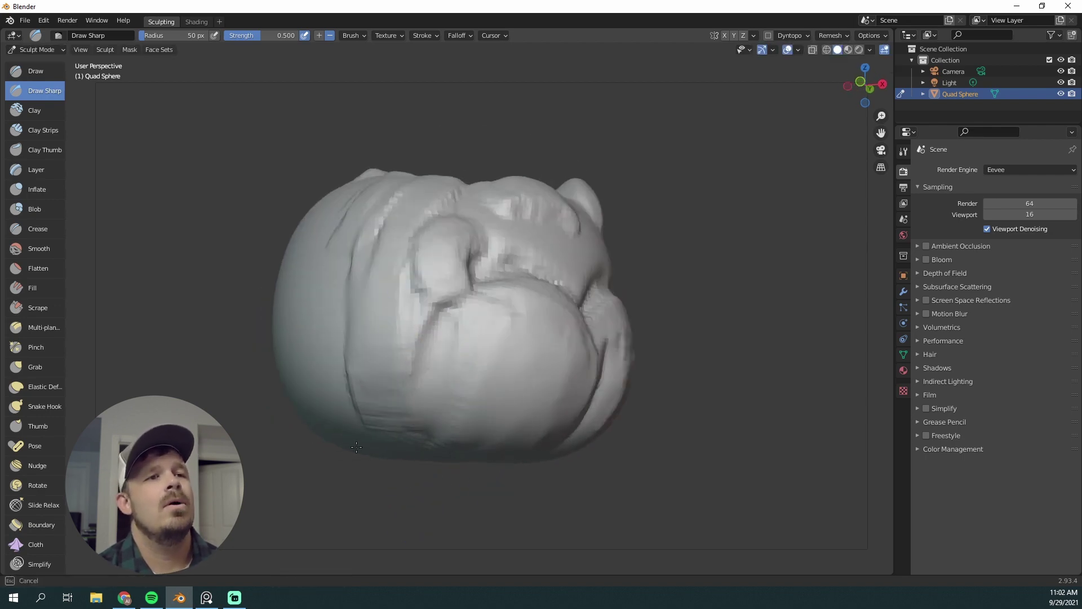
alt+middle_drag(377, 503, 317, 515)
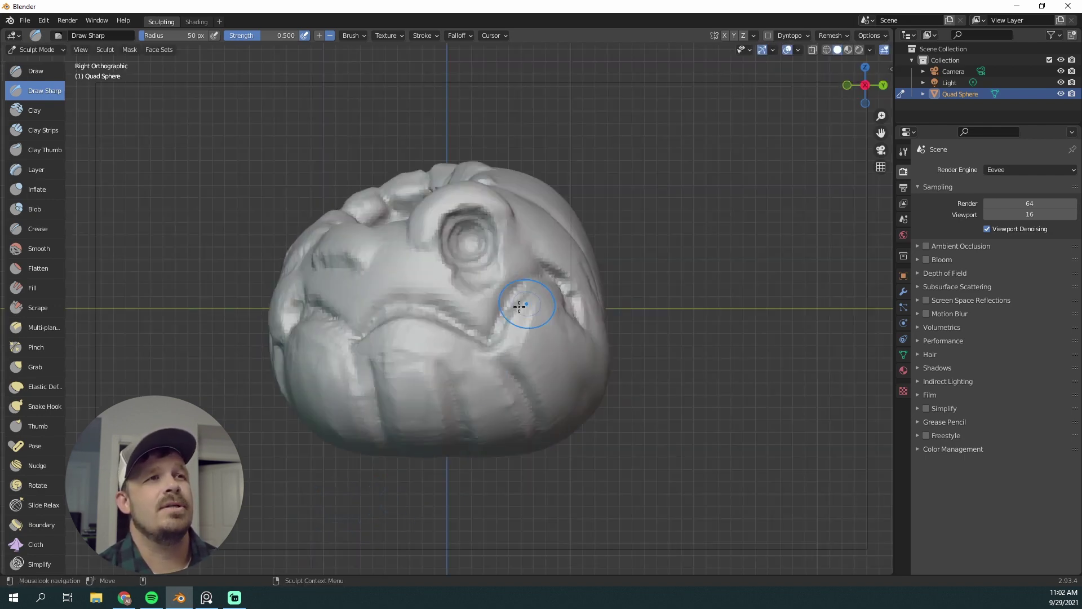
drag(674, 281, 645, 341)
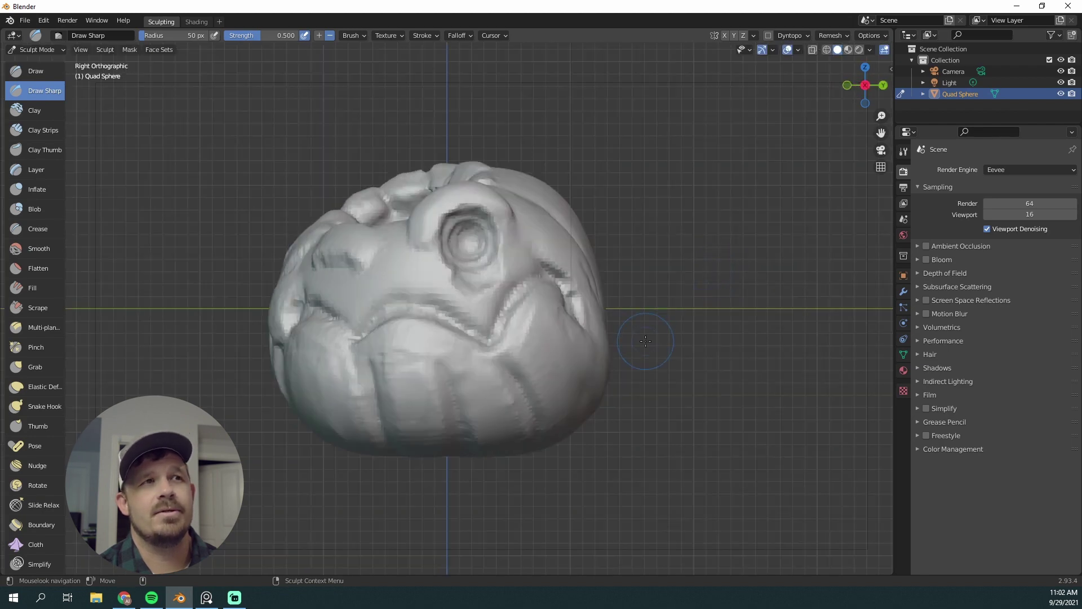
- Bulge the chin below the lower lip into rounded lobes with Clay Strips at a 53 px radius
key(shift+c)
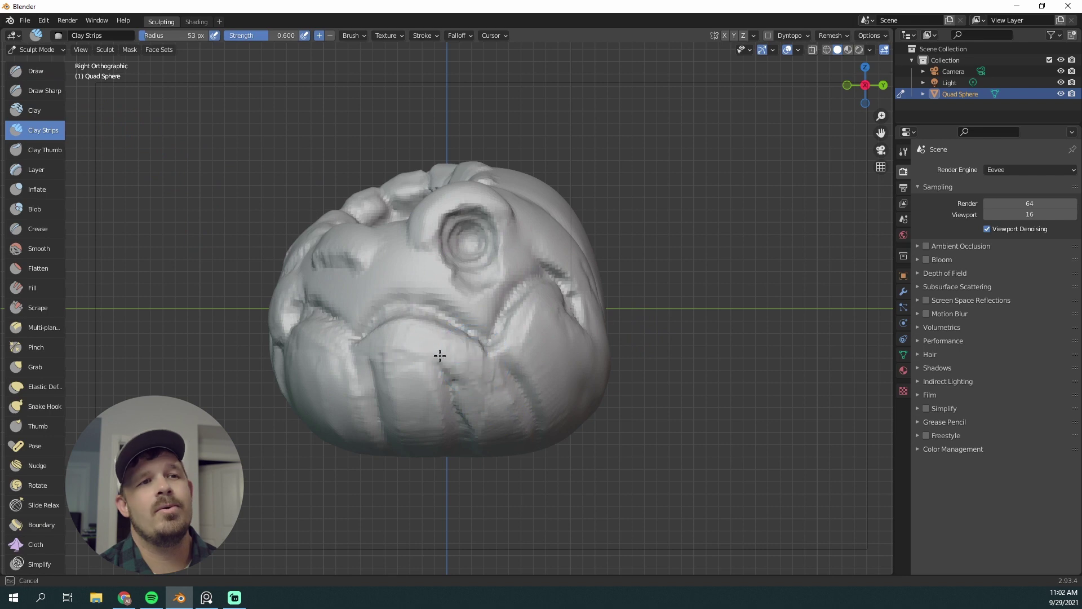
drag(440, 356, 393, 343)
drag(438, 433, 438, 436)
drag(411, 380, 390, 431)
middle_drag(391, 494, 423, 495)
mouse_move(384, 351)
mouse_down()
mouse_move(340, 353)
mouse_move(389, 411)
mouse_up()
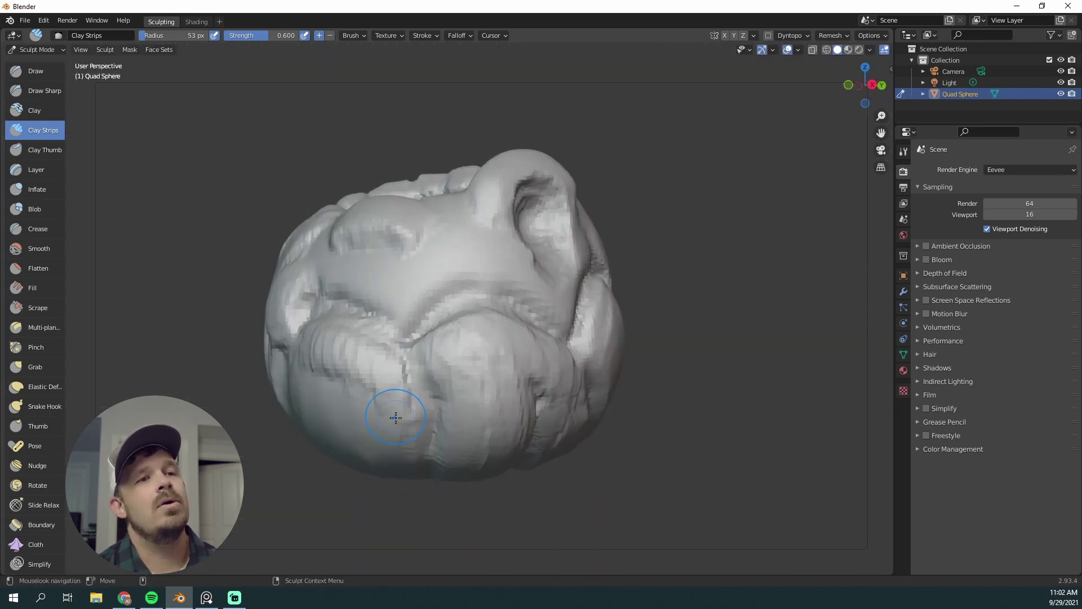
- Resize the Clay Strips brush and build up the front of the lower lip and the chin lobe beneath it
key(f)
click(420, 428)
middle_drag(414, 503, 433, 475)
mouse_move(425, 304)
mouse_down()
mouse_move(381, 333)
mouse_move(352, 372)
mouse_up()
mouse_move(344, 321)
mouse_down()
mouse_move(399, 319)
mouse_move(384, 428)
mouse_up()
- Fill out the middle of the chin between the lobes with vertical Clay Strips strokes at a 77 px radius
middle_drag(435, 495, 395, 510)
key(f)
click(417, 384)
drag(426, 343, 429, 467)
middle_drag(429, 467, 407, 294)
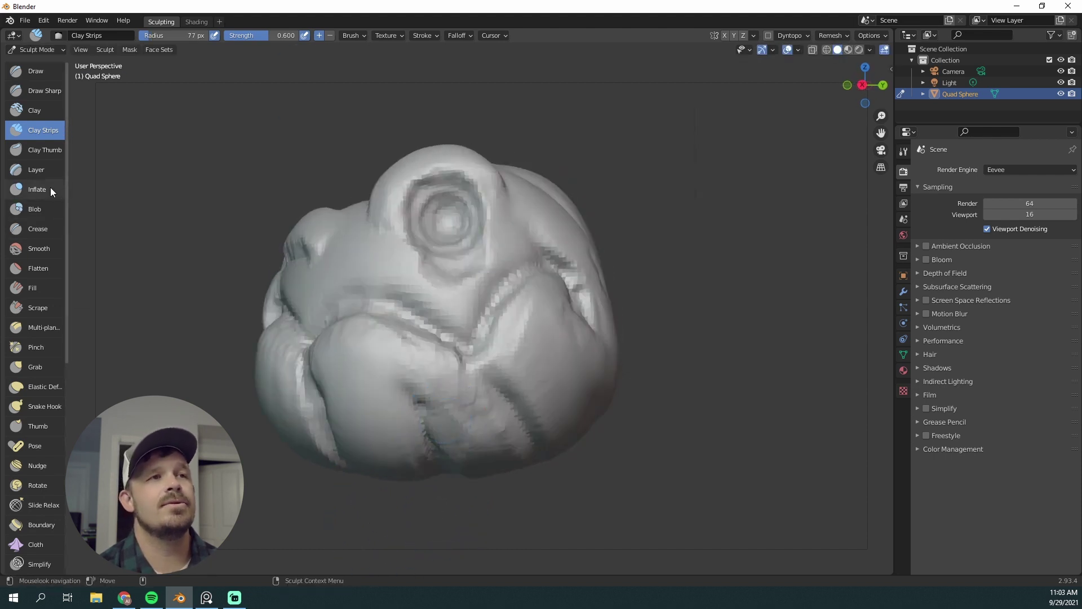
- Soften the folds of the lower lip and chin with the Smooth brush at a 77 px radius, and touch up the chin with Clay Strips
click(38, 248)
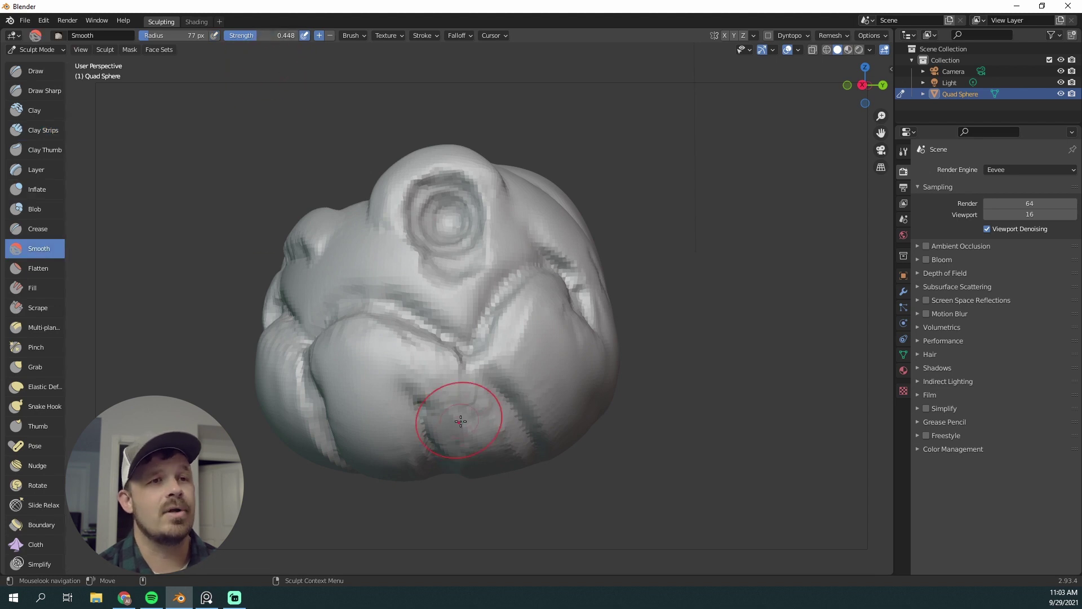
middle_drag(454, 416, 489, 346)
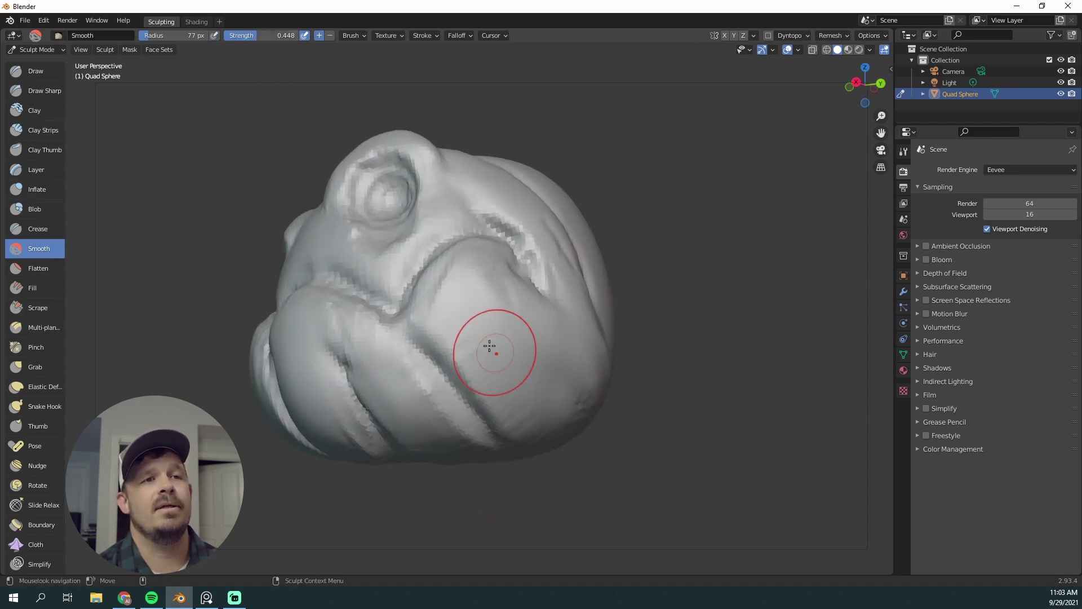
click(42, 129)
key(KP_3)
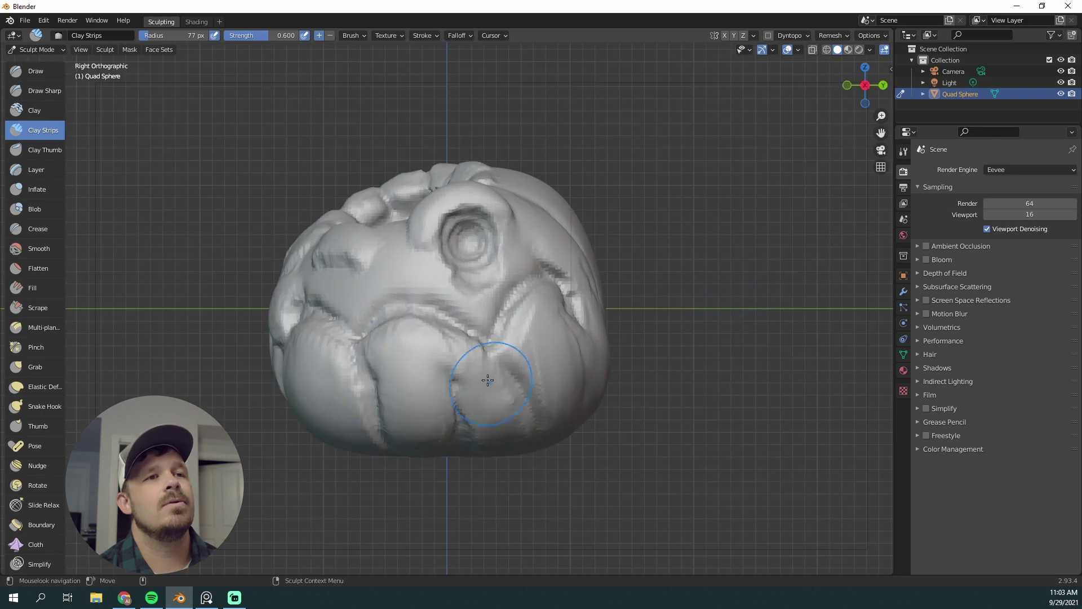
mouse_move(488, 374)
middle_down()
mouse_move(594, 509)
mouse_move(519, 464)
middle_up()
- Deepen the zigzag mouth line across the front with Draw Sharp at a 48 px radius
click(44, 91)
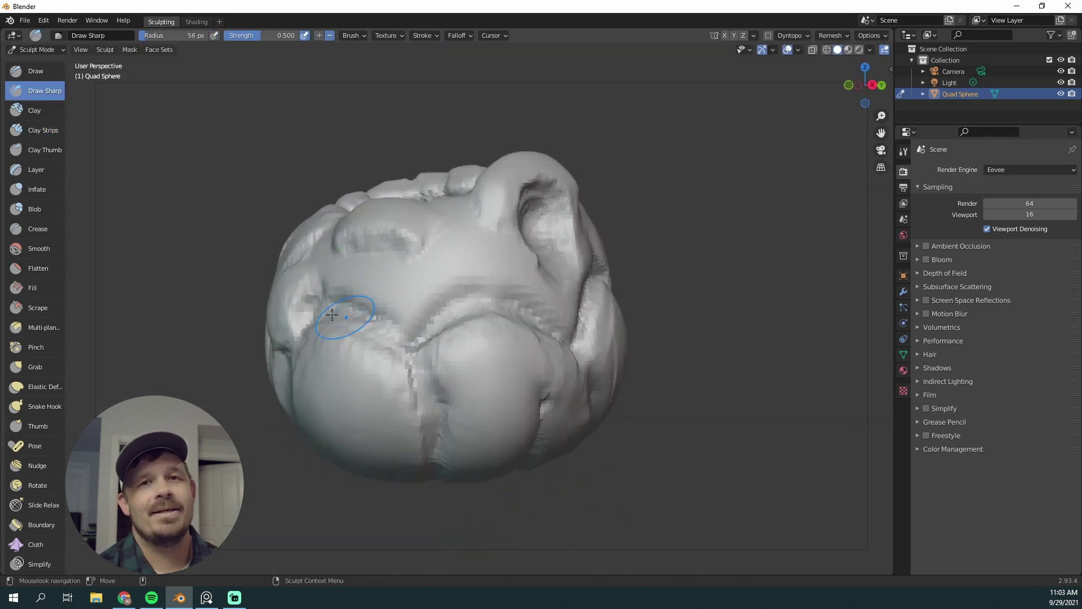
middle_drag(332, 314, 268, 471)
drag(349, 326, 459, 351)
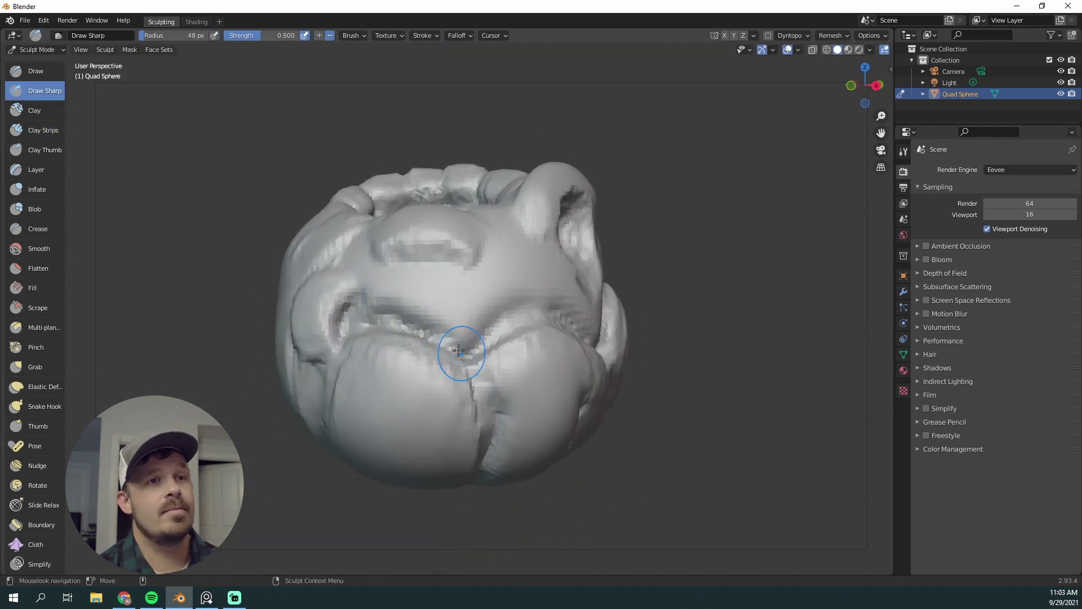
middle_drag(777, 284, 749, 282)
drag(428, 317, 525, 325)
middle_drag(526, 325, 434, 343)
middle_drag(648, 242, 718, 221)
- Pinch the front part of the zigzag mouth line into a tighter crease with a 69 px radius
click(36, 346)
key(f)
click(428, 339)
mouse_move(427, 339)
mouse_down()
mouse_move(417, 331)
mouse_move(470, 348)
mouse_up()
drag(469, 348, 511, 319)
middle_drag(686, 264, 643, 263)
middle_drag(697, 230, 654, 229)
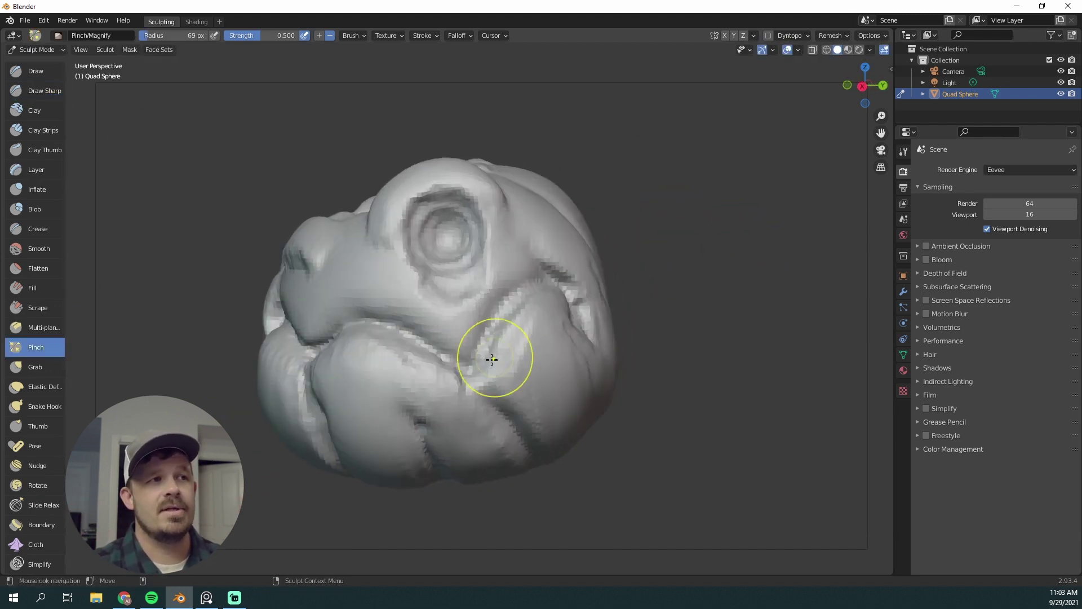
- Pinch the mouth line below the eye and the crease at the cheek corner with the same brush
drag(492, 360, 503, 307)
middle_drag(691, 245, 651, 244)
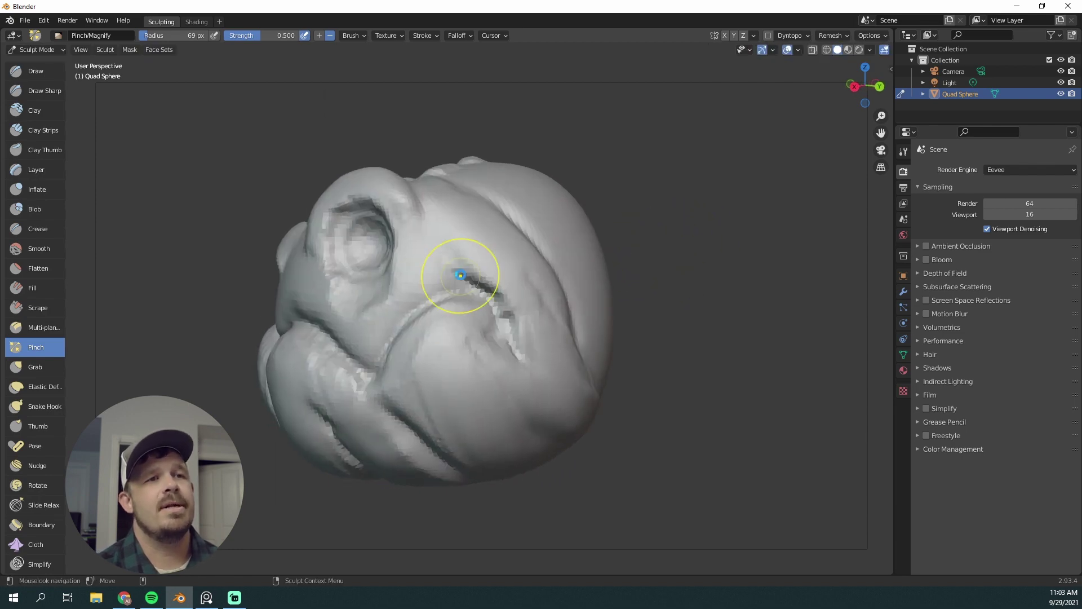
drag(461, 276, 496, 325)
mouse_move(656, 222)
middle_down()
mouse_move(676, 215)
mouse_move(454, 358)
middle_up()
middle_drag(684, 230, 751, 215)
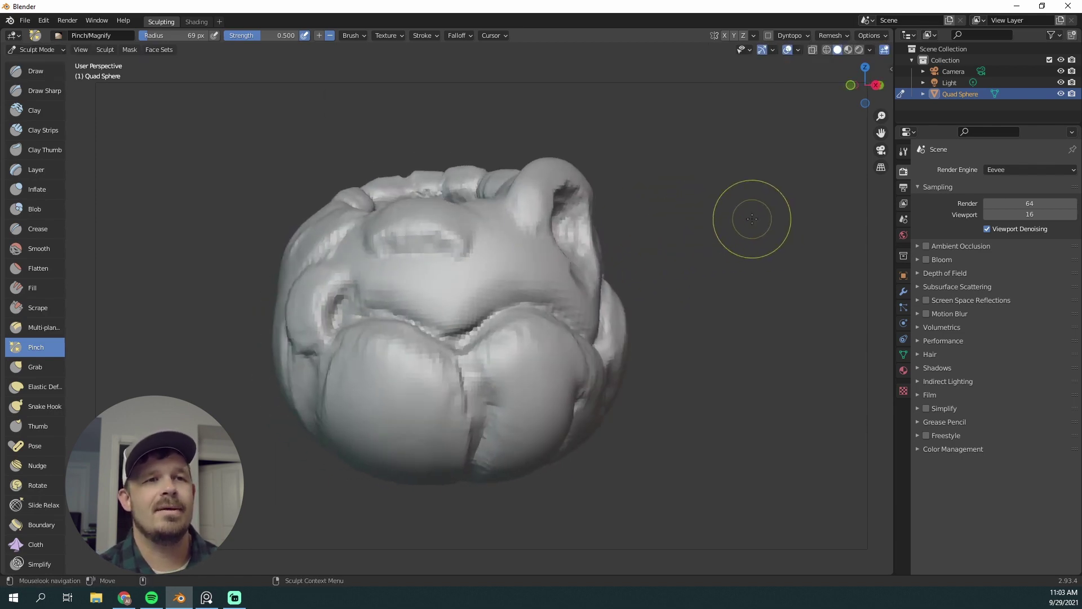
- Raise the Scrape brush strength to 0.974 and flatten the front of the lower lip at a 53 px radius
click(59, 310)
key(f)
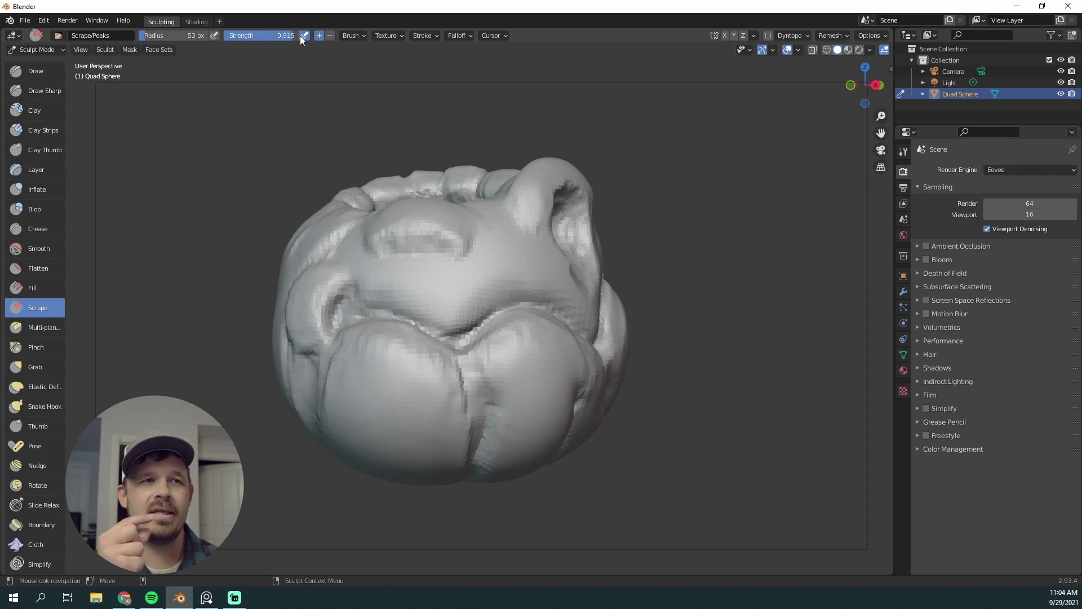
drag(401, 383, 416, 409)
middle_drag(785, 345, 744, 398)
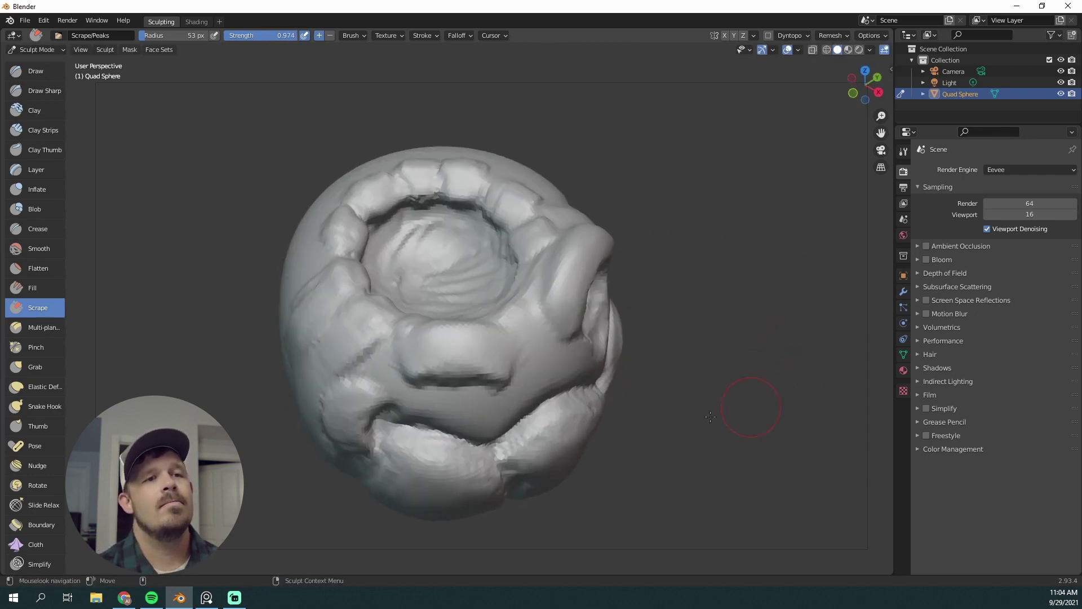
- Scrape the upper edge of the lower lip along the mouth line at a 30 px radius
key(f)
click(419, 449)
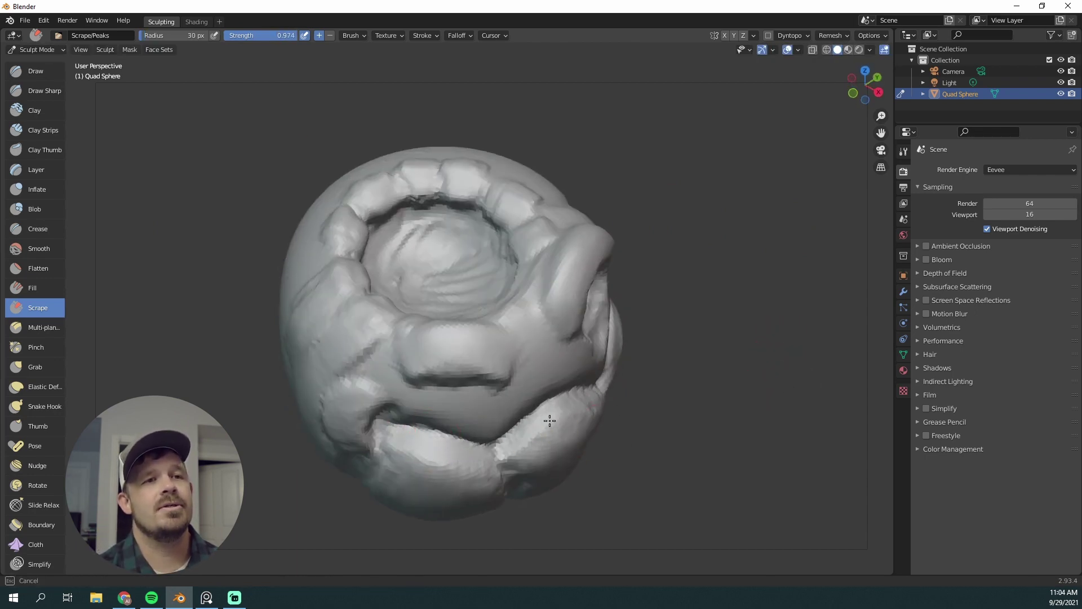
middle_drag(676, 400, 479, 434)
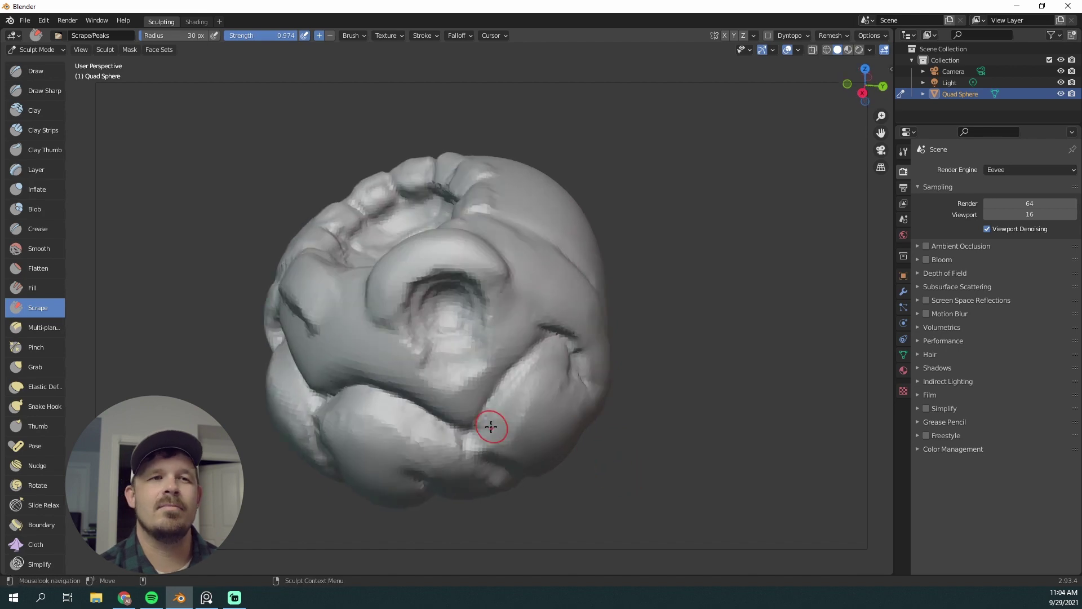
mouse_move(693, 309)
middle_down()
mouse_move(700, 266)
mouse_move(721, 302)
mouse_move(673, 261)
mouse_move(656, 285)
middle_up()
- Build up a rounded eyeball inside the larger eye socket with the Clay Strips brush at a 43 px radius
click(48, 129)
key(f)
click(502, 297)
middle_drag(493, 307, 490, 301)
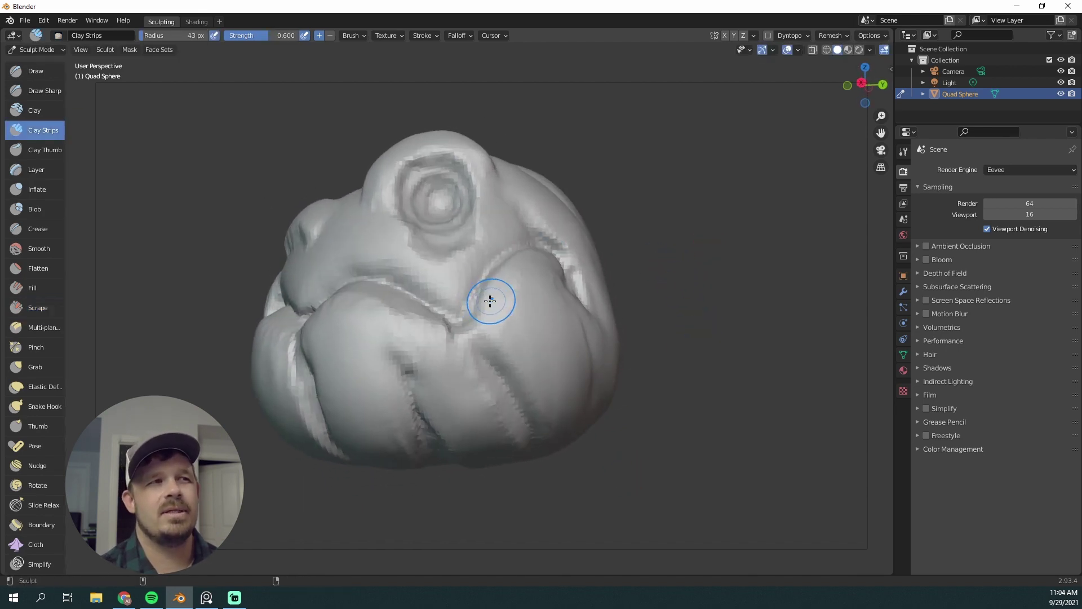
mouse_move(536, 256)
middle_down()
mouse_move(705, 229)
mouse_move(670, 248)
middle_up()
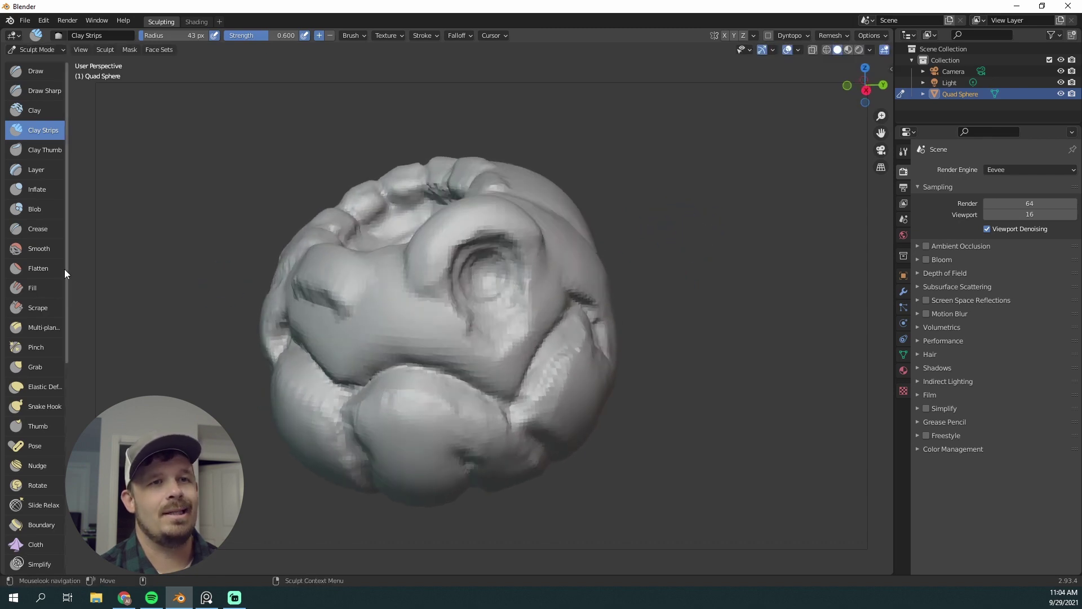
- Carve the second eye socket under its brow and form a small eyeball inside with Clay Strips, reducing the radius to 28 px
click(38, 307)
middle_drag(548, 370, 718, 247)
click(43, 130)
middle_drag(395, 265, 435, 271)
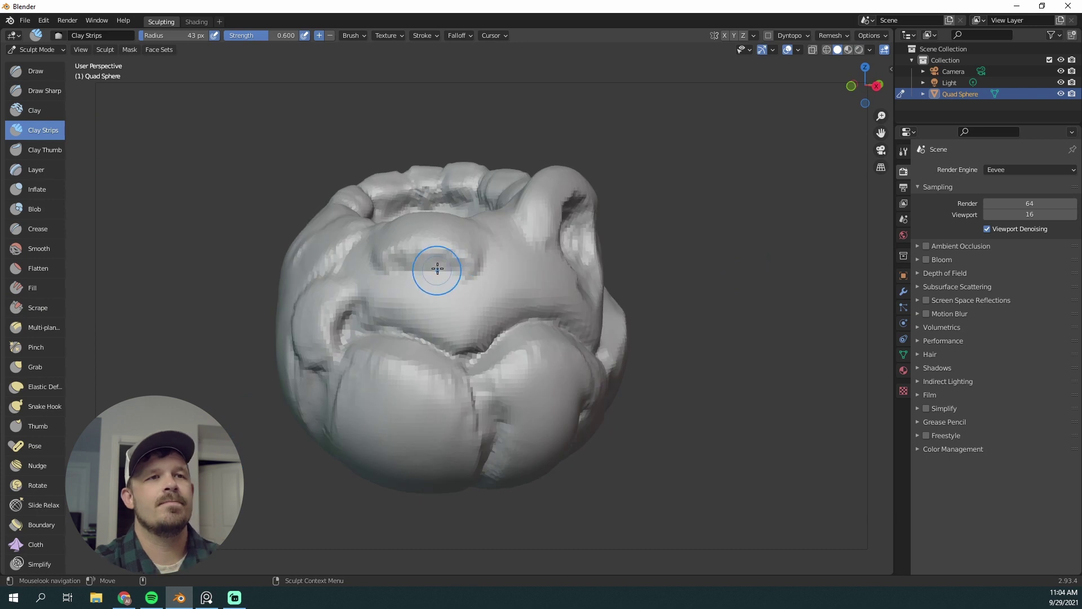
drag(438, 280, 432, 277)
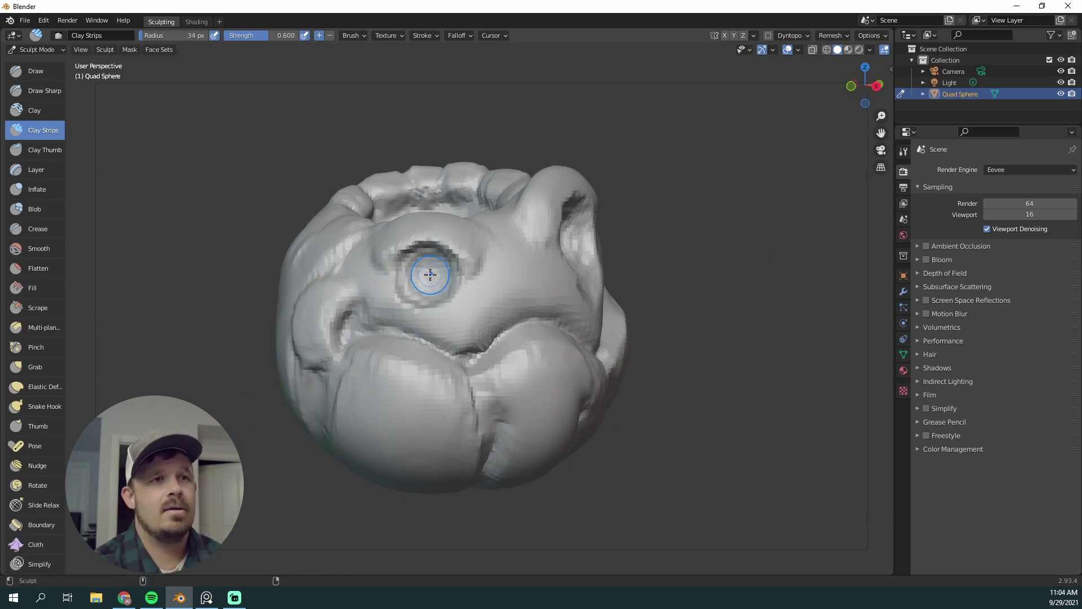
mouse_move(431, 275)
mouse_down()
mouse_move(441, 268)
mouse_move(436, 283)
mouse_up()
middle_drag(727, 168, 708, 167)
- Extend both eye sockets down toward the upper lip with Clay Strips at a 42 px radius
key(f)
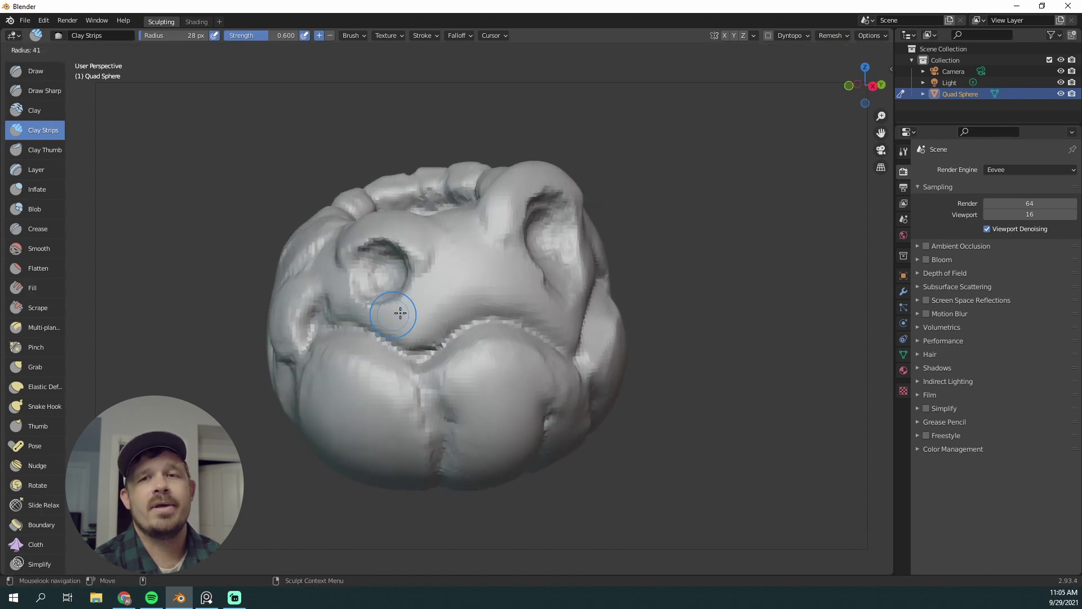
click(399, 314)
drag(385, 304, 357, 303)
alt+middle_drag(399, 314, 652, 217)
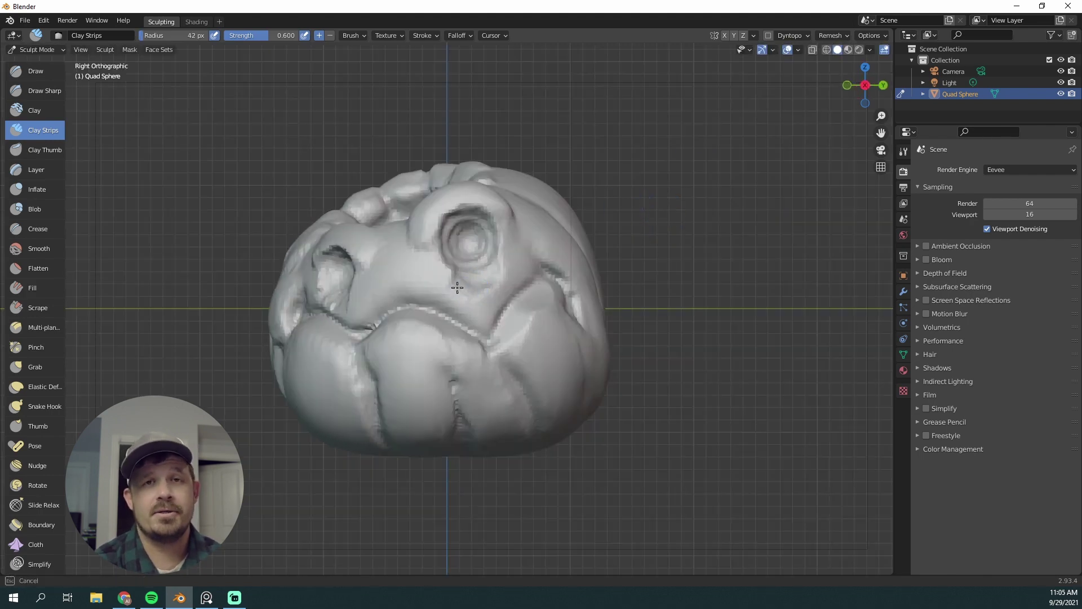
middle_drag(489, 289, 370, 276)
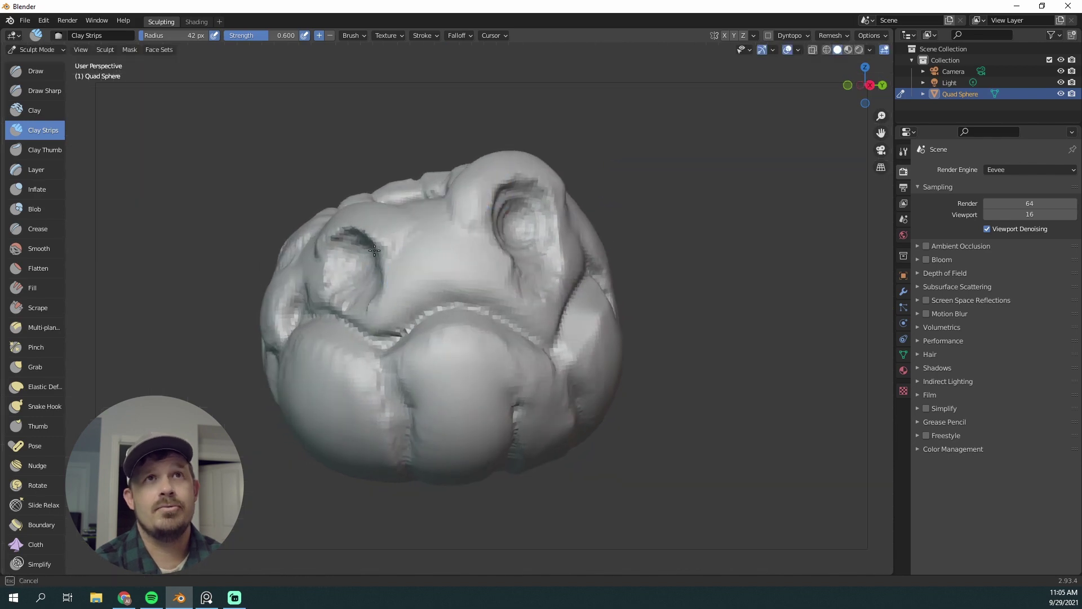
- Set the voxel remesh size of the head to about 0.0257
alt+middle_drag(608, 126, 604, 124)
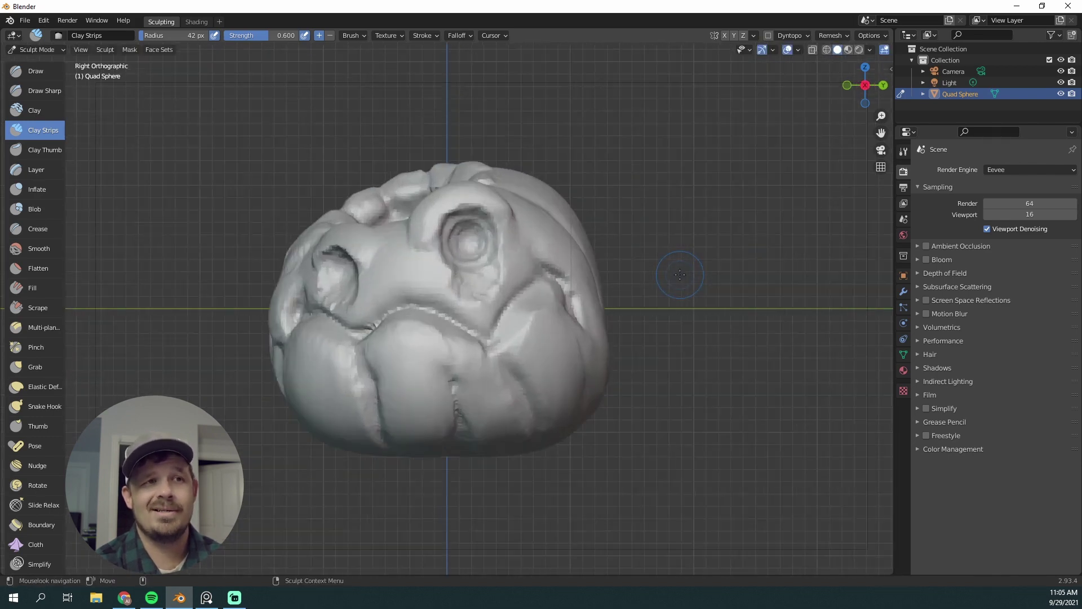
key(shift+r)
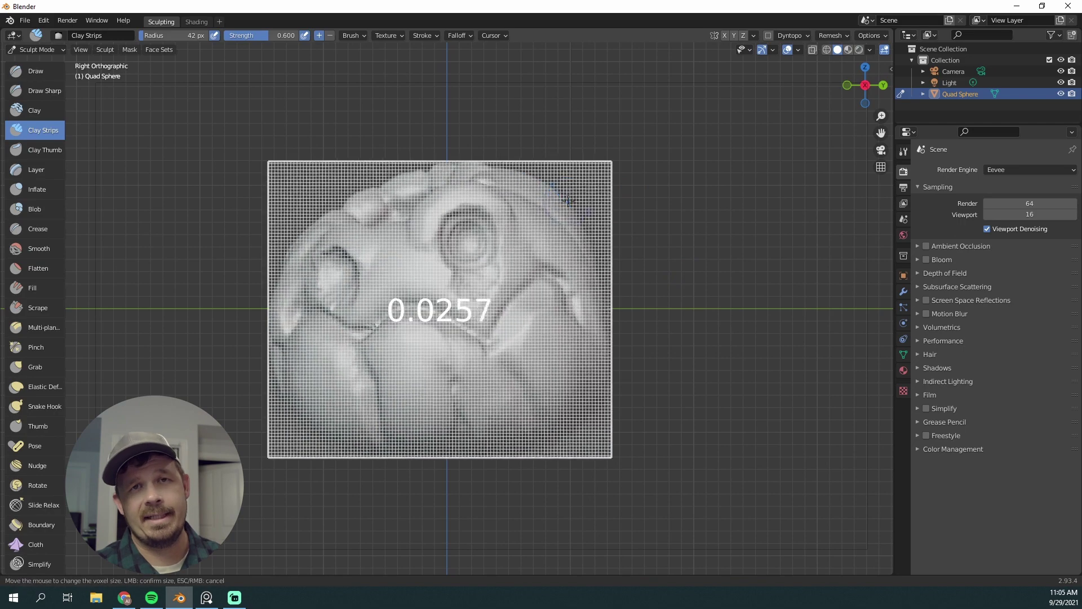
click(604, 222)
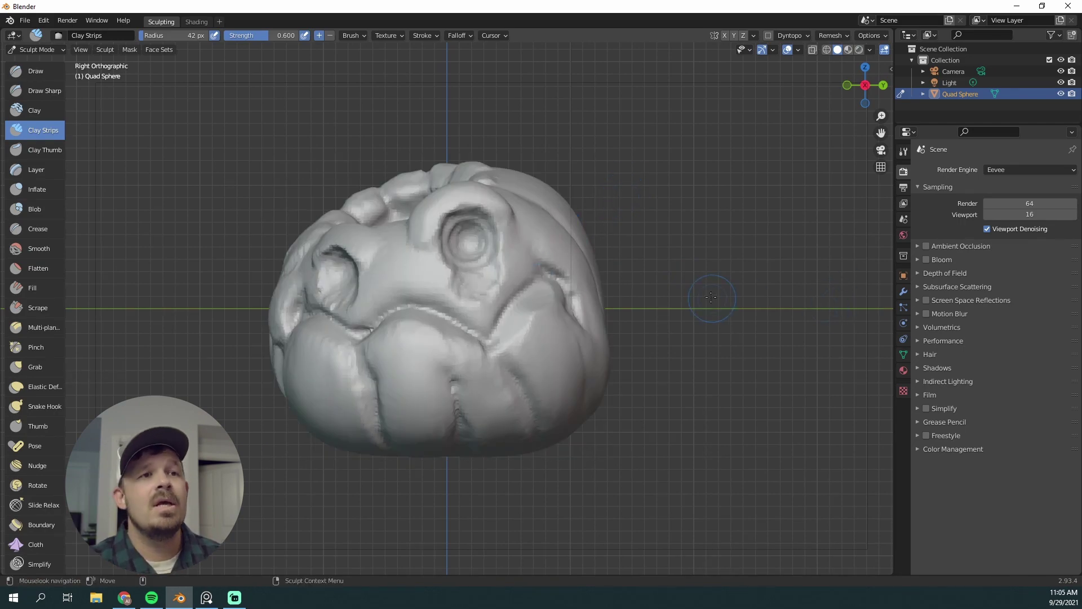
- Build up a nose bulge and raised lumps along the upper lip with Clay Strips at a 42 px radius
middle_drag(641, 222, 412, 332)
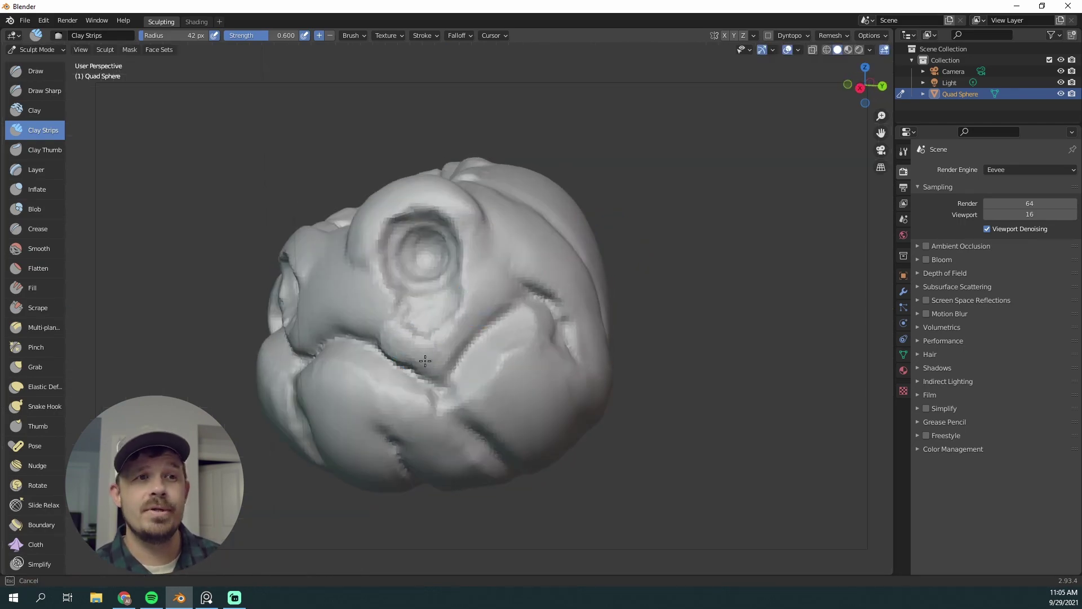
mouse_move(501, 299)
middle_down()
mouse_move(443, 274)
mouse_move(428, 283)
middle_up()
drag(427, 283, 371, 320)
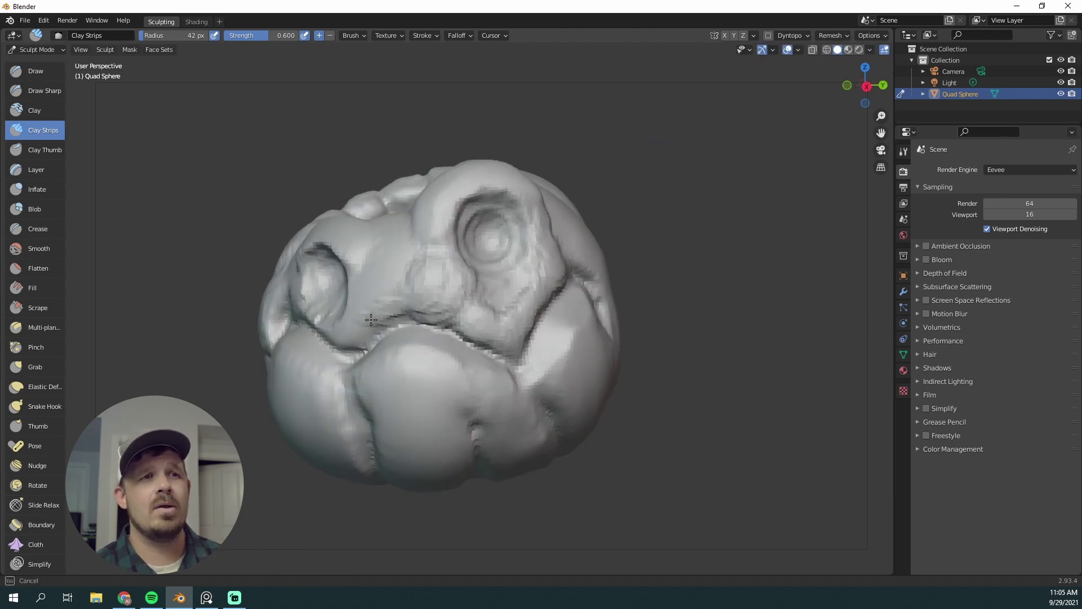
middle_drag(389, 312, 446, 275)
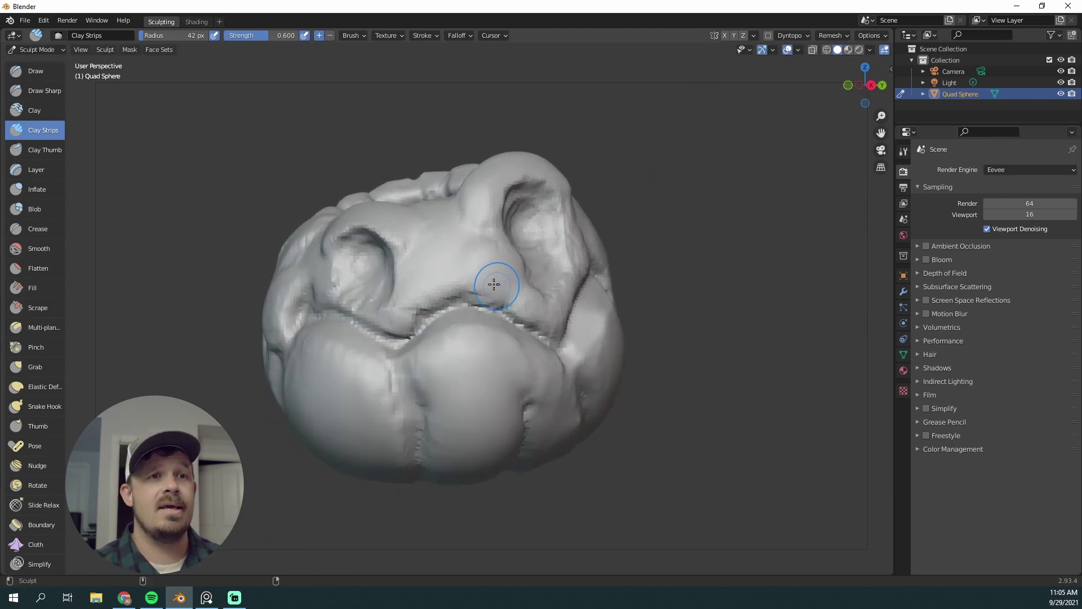
- Cut a crease into the lip lump below the large eye with Draw Sharp and puff up the surrounding folds with Inflate at 42 px
click(40, 90)
mouse_move(516, 296)
middle_down()
mouse_move(502, 314)
mouse_move(491, 278)
middle_up()
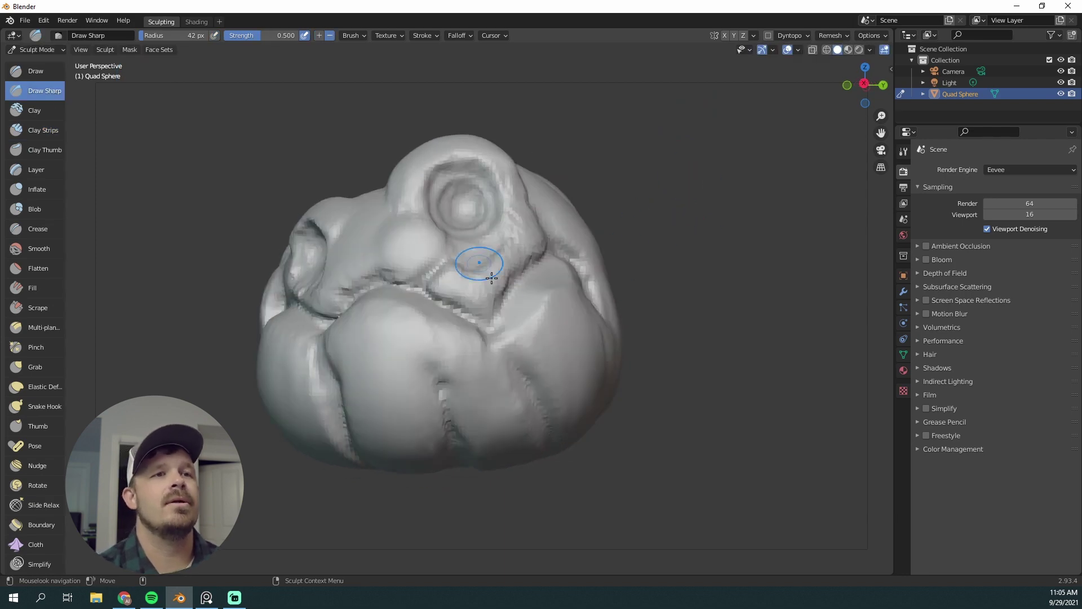
click(46, 182)
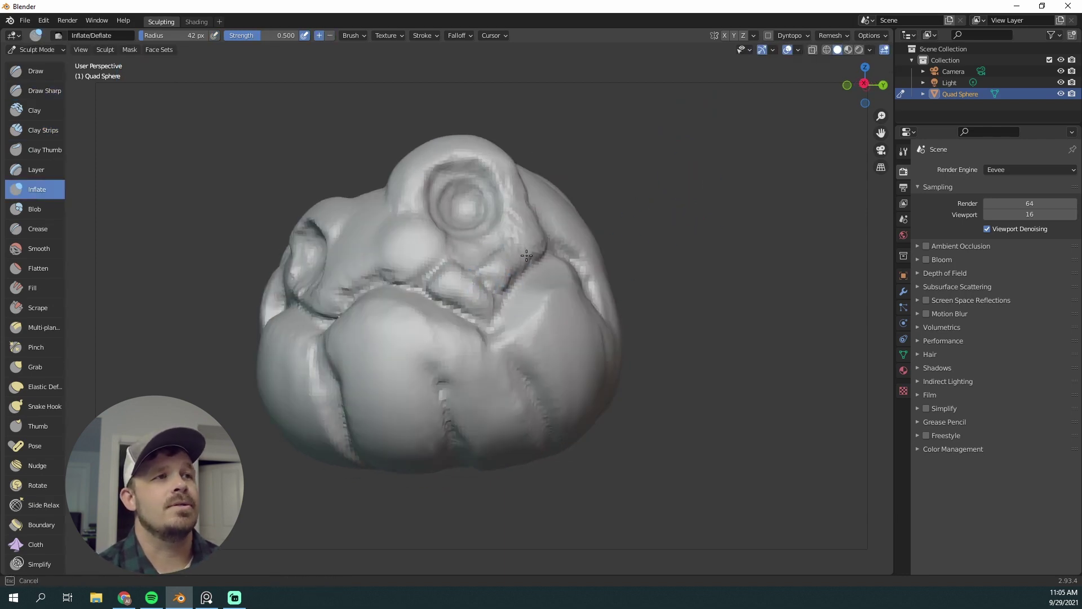
drag(401, 251, 404, 248)
- Thicken the brow ridges around both eyes with the Inflate brush, raising its radius to 58 px
drag(442, 176, 516, 195)
click(864, 84)
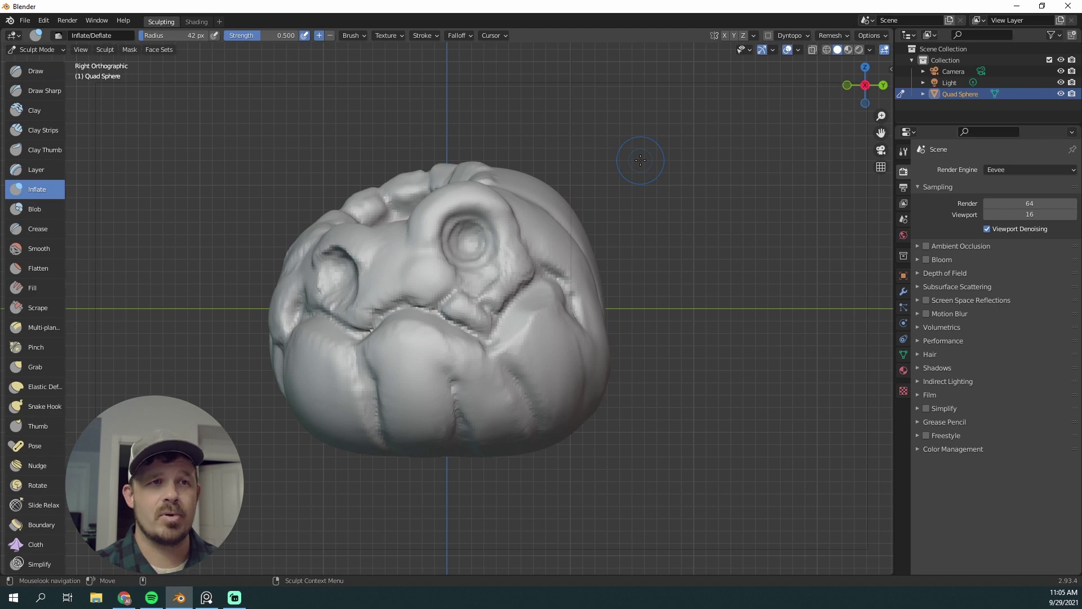
middle_drag(364, 225, 374, 255)
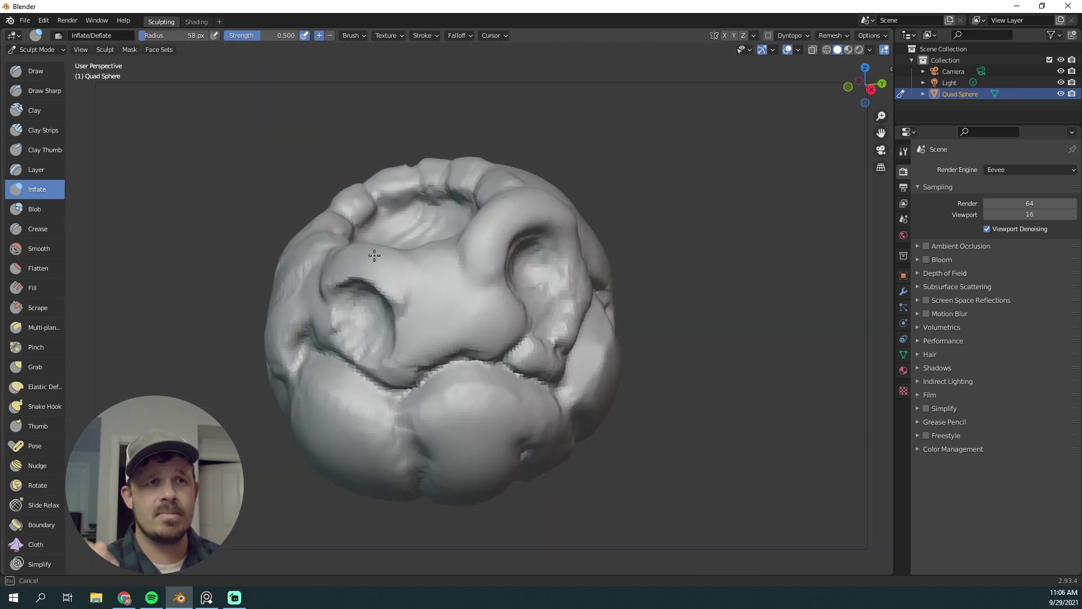
key(KP_3)
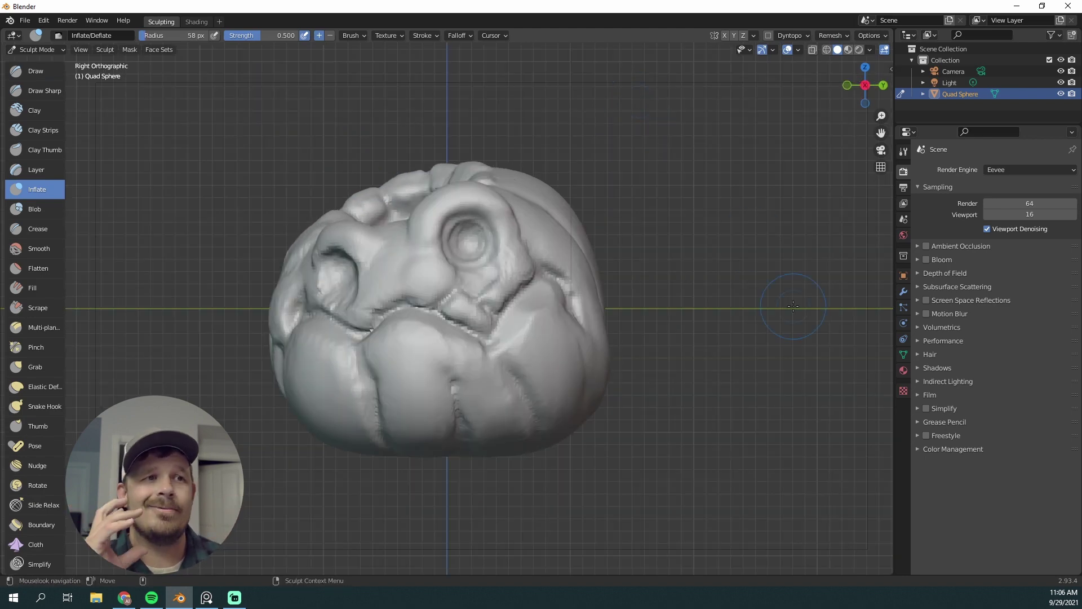
- Refine the inside of the smaller eye socket with Clay Strips at a 26 px radius
click(43, 130)
middle_drag(339, 265, 228, 418)
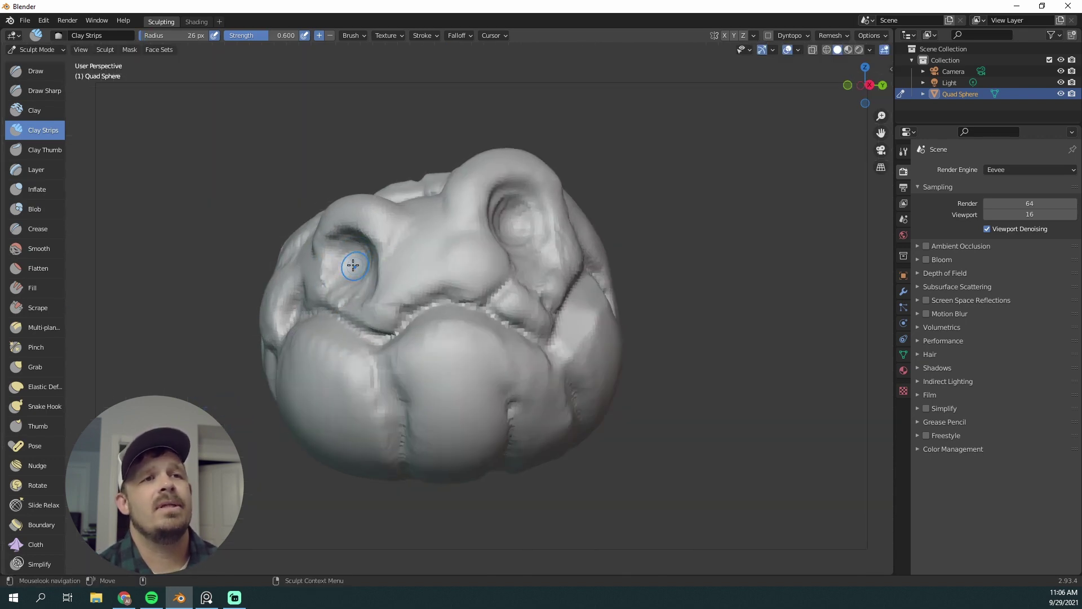
key(KP_3)
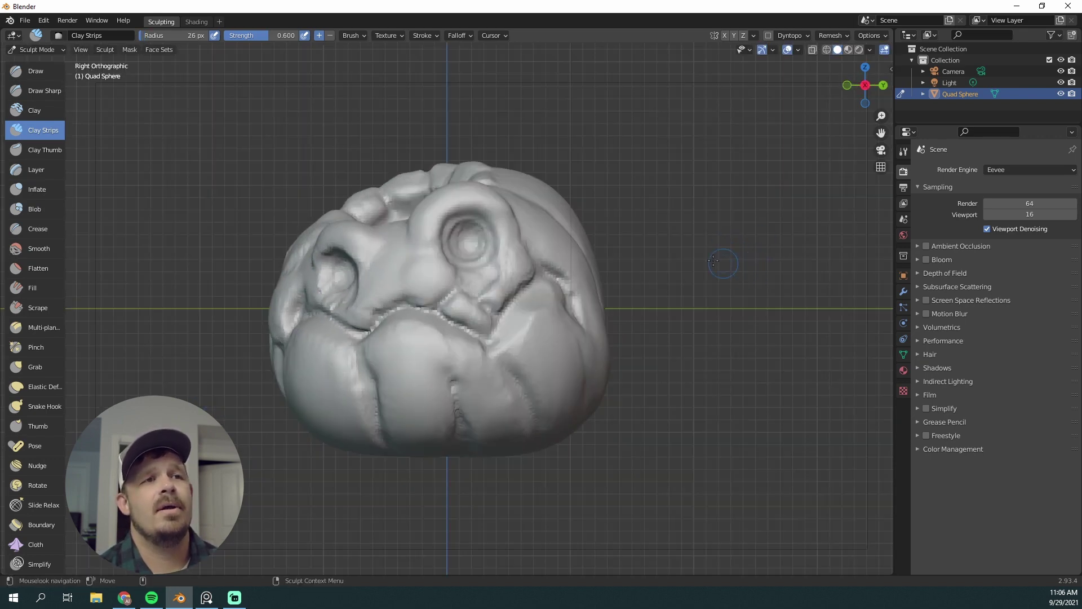
- Build up the upper lip and the lower rim beneath the smaller eye with Clay Strips at a 39 px radius
scroll(327, 321, up, 1)
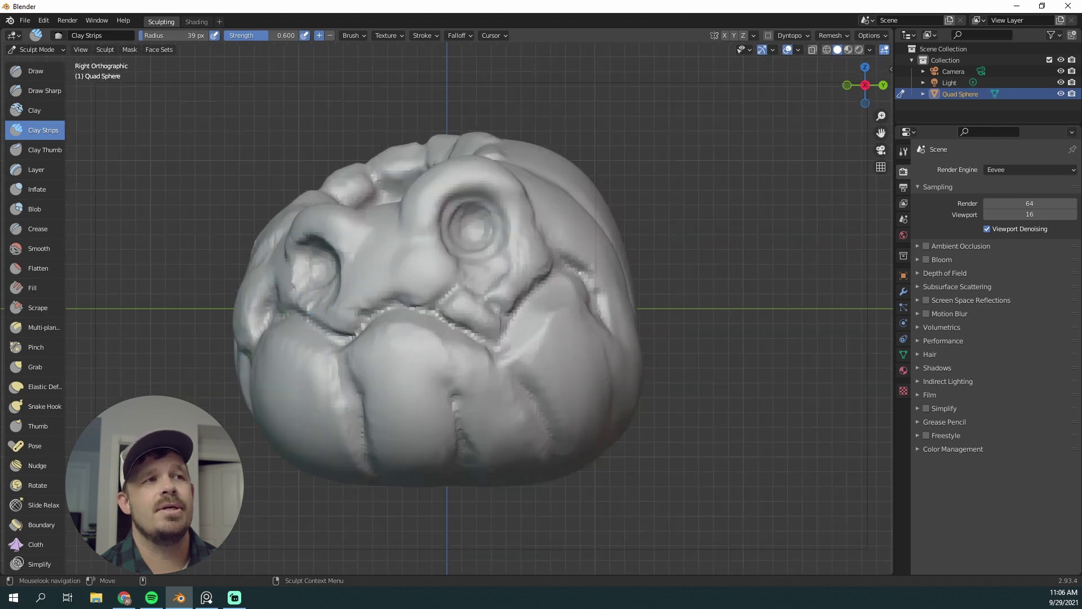
middle_drag(327, 322, 350, 327)
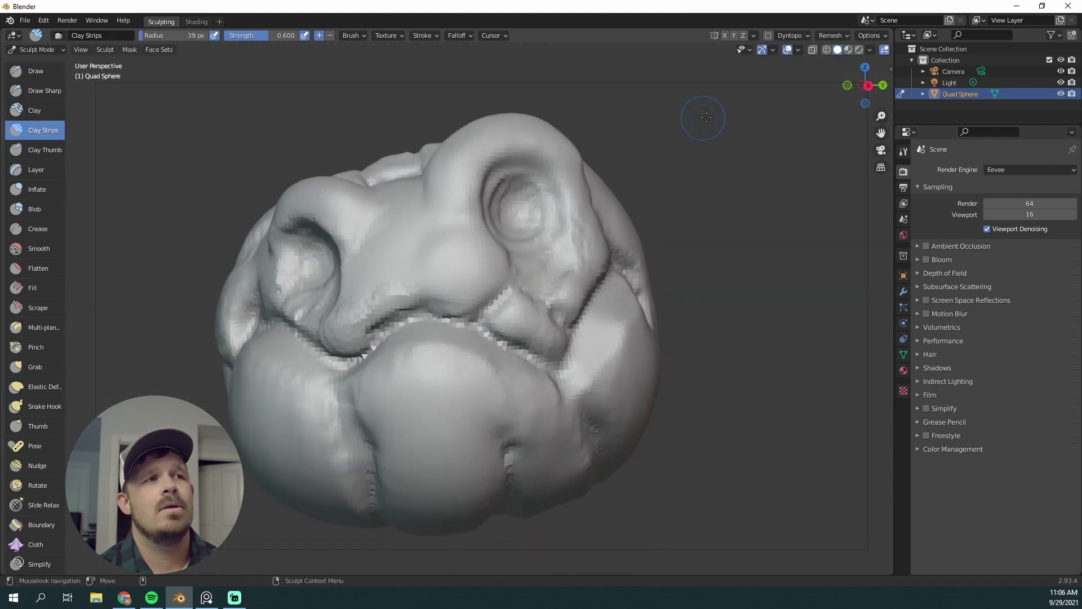
middle_drag(706, 117, 432, 236)
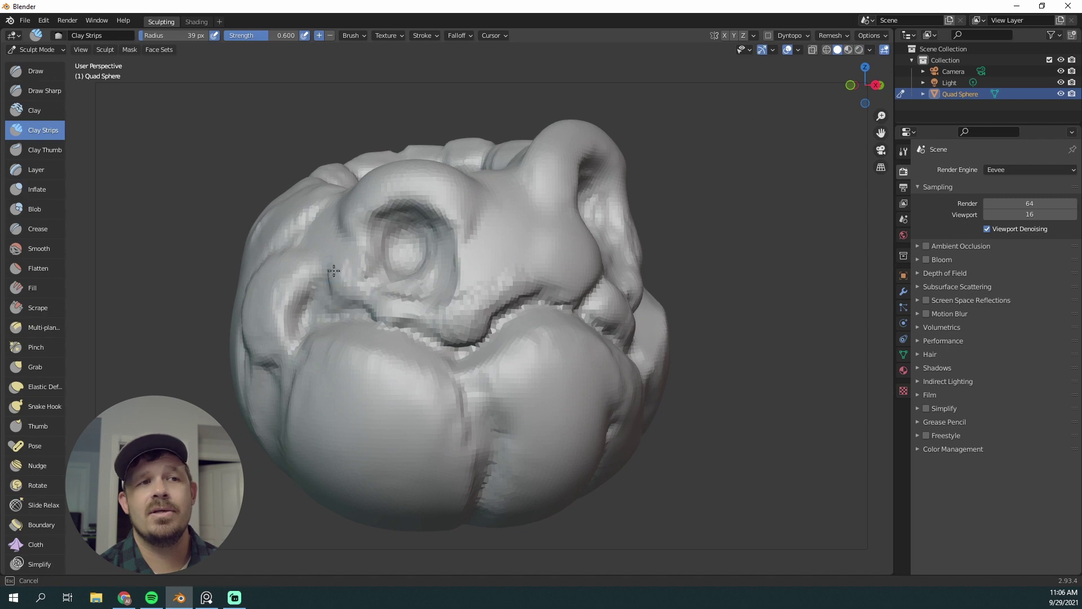
- Fill out the cheek behind the front jaw lobe with Clay Strips at a 69 px radius
middle_drag(244, 463, 292, 482)
drag(349, 324, 359, 418)
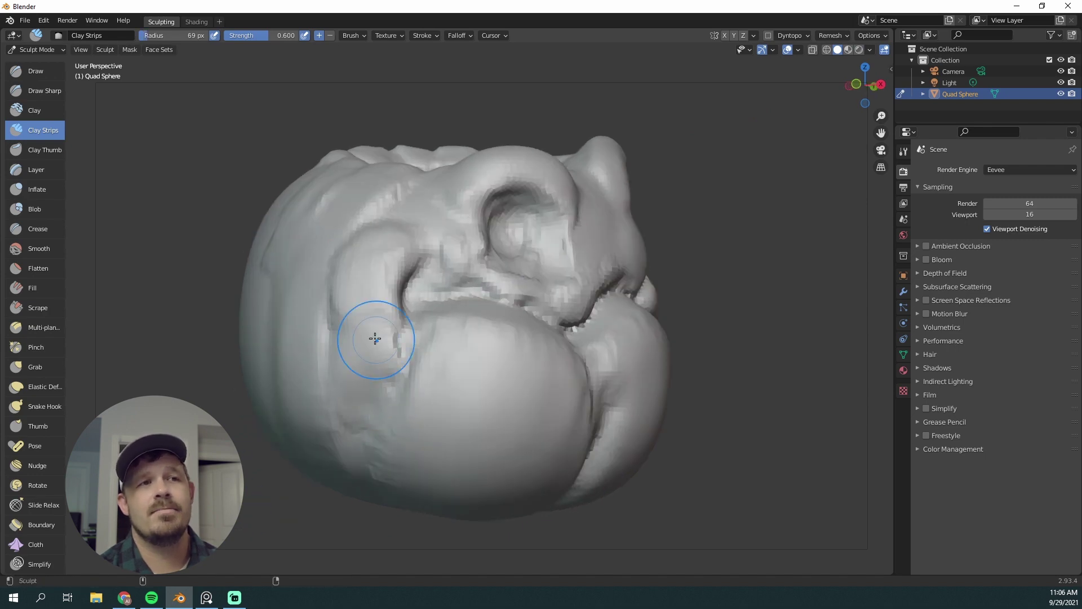
mouse_move(375, 338)
middle_down()
mouse_move(327, 519)
mouse_move(780, 290)
mouse_move(701, 290)
mouse_move(794, 286)
mouse_move(764, 288)
middle_up()
- Pinch the mouth line and the top of the front jaw crease with a 46 px radius
click(32, 347)
key(f)
click(446, 341)
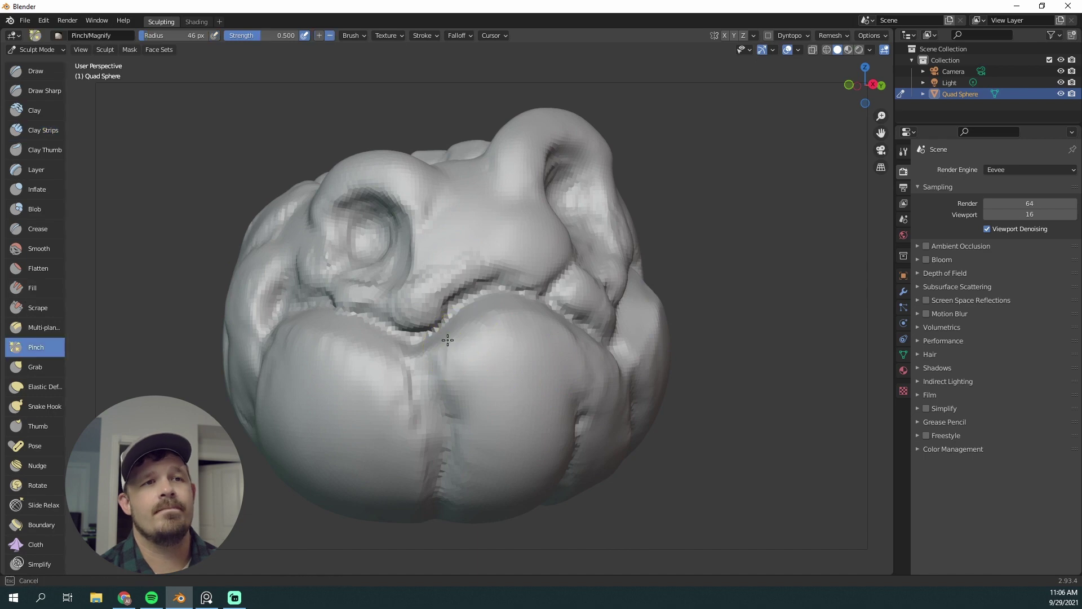
middle_drag(448, 343, 435, 415)
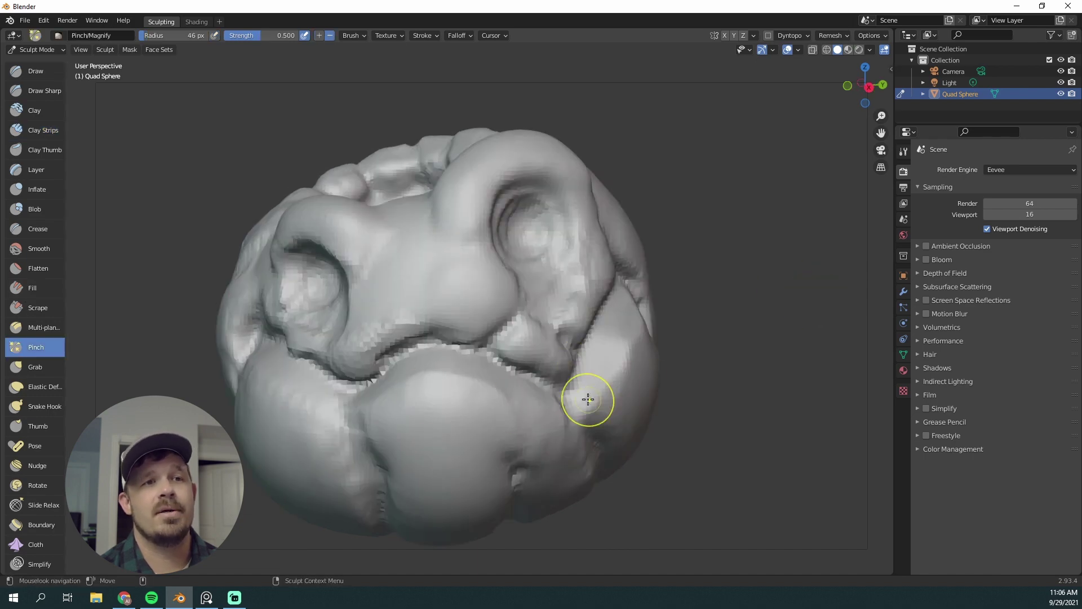
middle_drag(588, 399, 696, 297)
mouse_move(478, 344)
middle_down()
mouse_move(778, 230)
mouse_move(266, 330)
mouse_move(271, 548)
middle_up()
- Enlarge the Pinch brush to an 83 px radius and tighten the vertical crease between the front jaw lobes
drag(783, 305, 777, 289)
key(bracketright)
key(bracketright)
key(bracketright)
key(bracketright)
key(bracketright)
key(bracketright)
drag(653, 450, 557, 394)
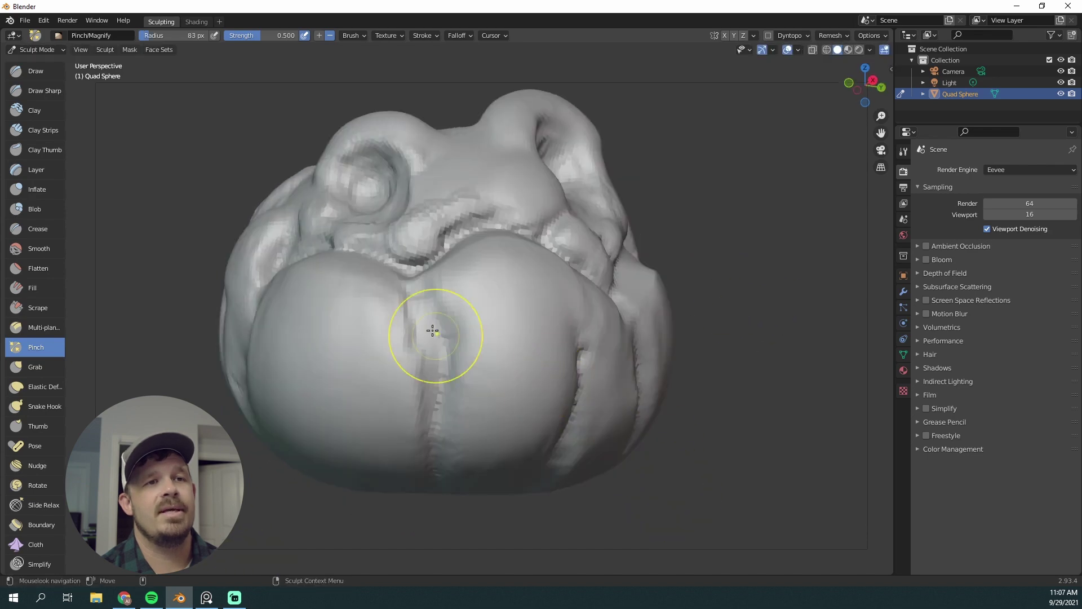
mouse_move(434, 333)
mouse_down()
mouse_move(430, 357)
mouse_move(415, 299)
mouse_up()
- Pinch the jaw folds beside the mouth corner with the 83 px brush
mouse_move(580, 504)
middle_down()
mouse_move(773, 358)
mouse_move(481, 321)
mouse_move(753, 217)
middle_up()
drag(563, 233, 483, 339)
middle_drag(625, 257, 676, 269)
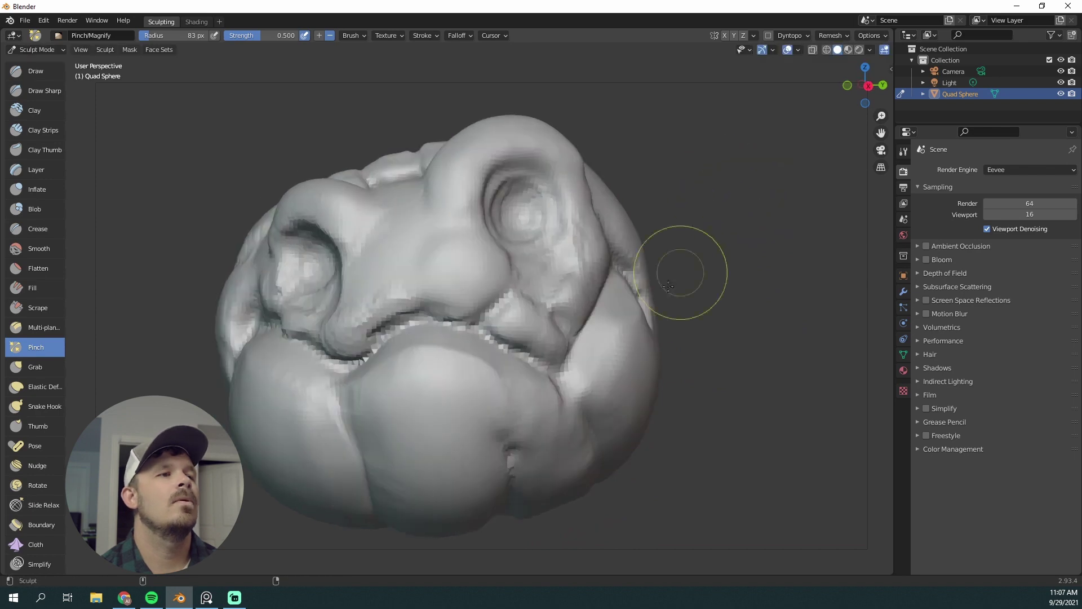
- Adjust the jaw lobes and mouth line with the Grab brush at a 130 px radius, and reduce the radius to 75 px
key(f)
click(673, 299)
click(35, 367)
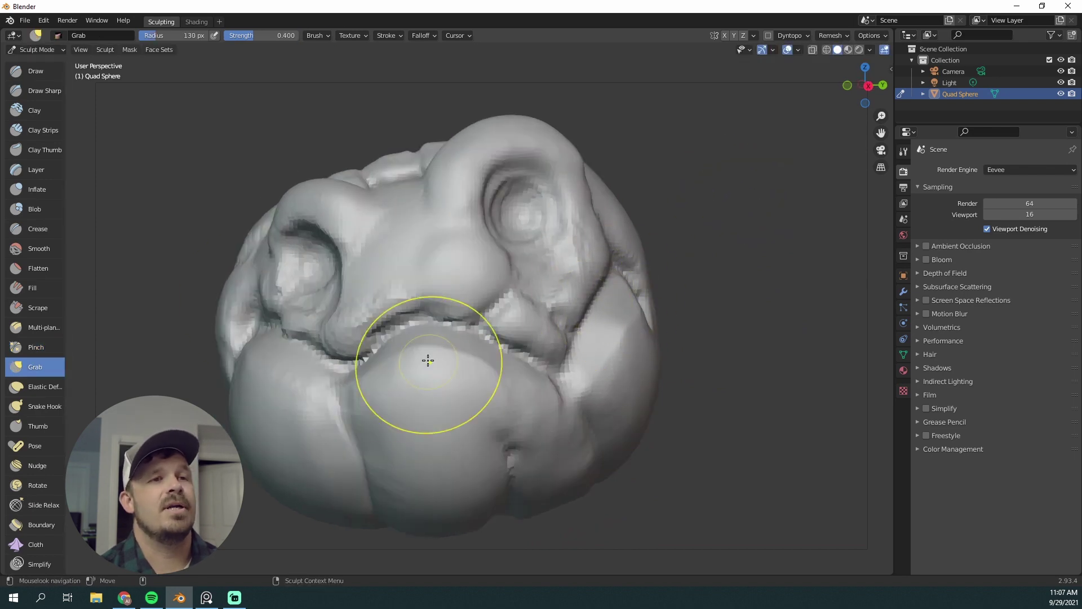
middle_drag(380, 370, 430, 345)
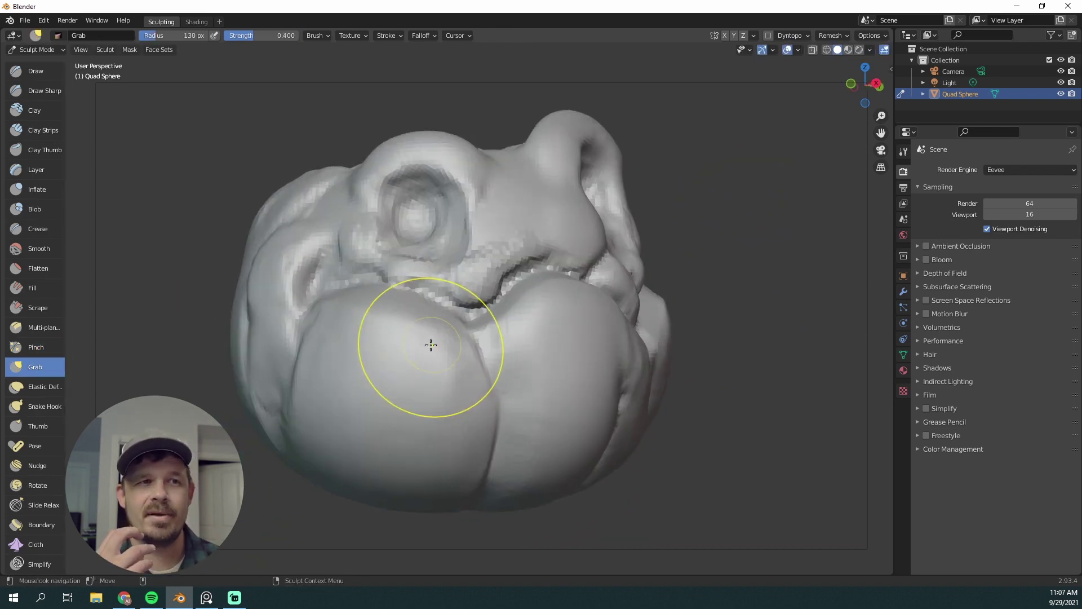
middle_drag(448, 289, 532, 309)
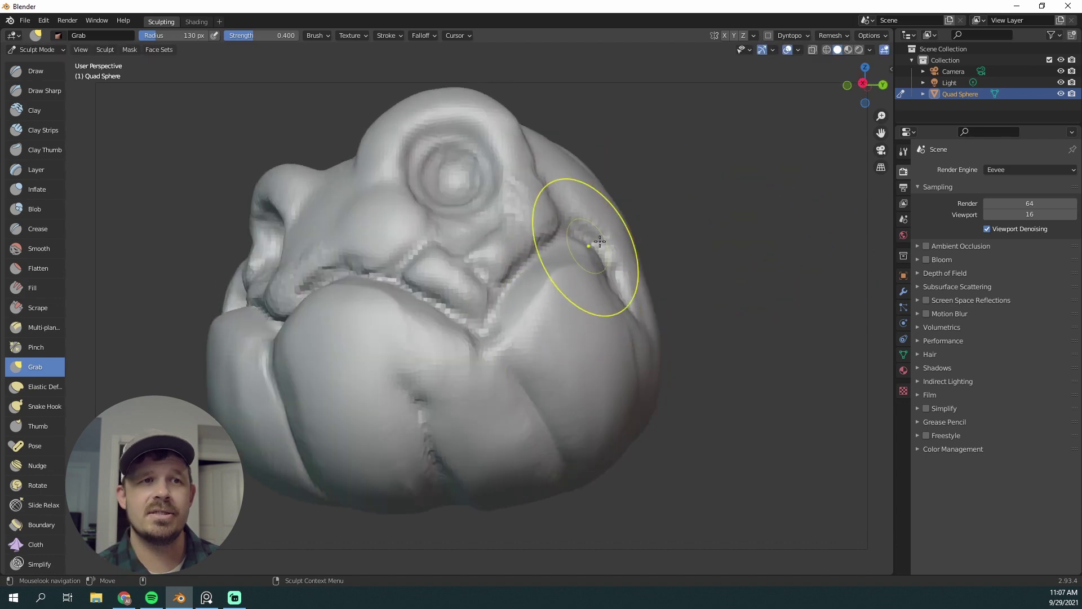
middle_drag(599, 242, 488, 292)
key(f)
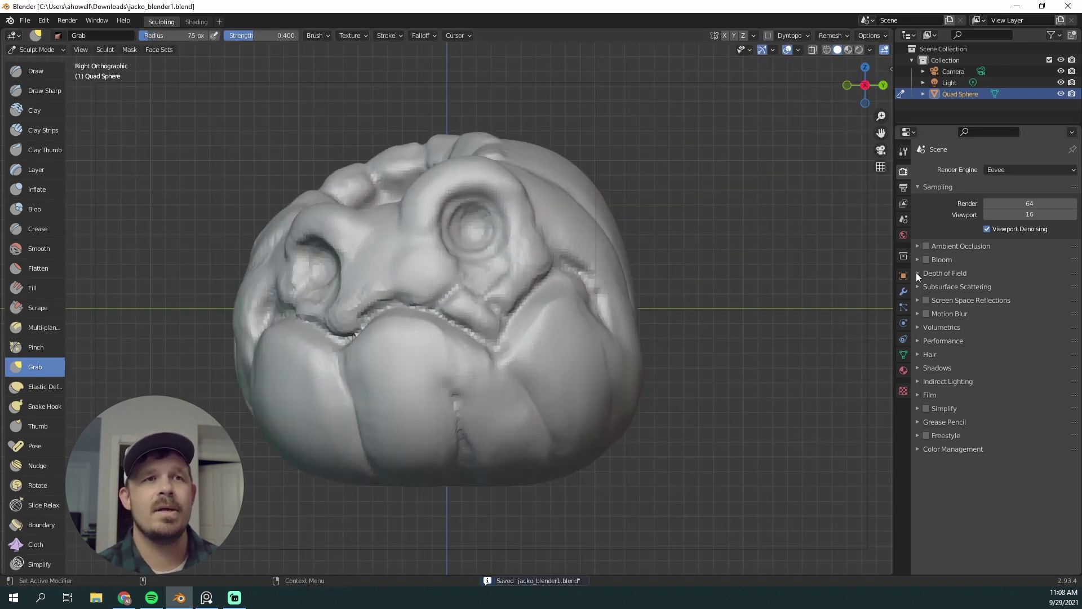
- Add a Multiresolution modifier to the Quad Sphere and subdivide it once
click(904, 291)
click(962, 171)
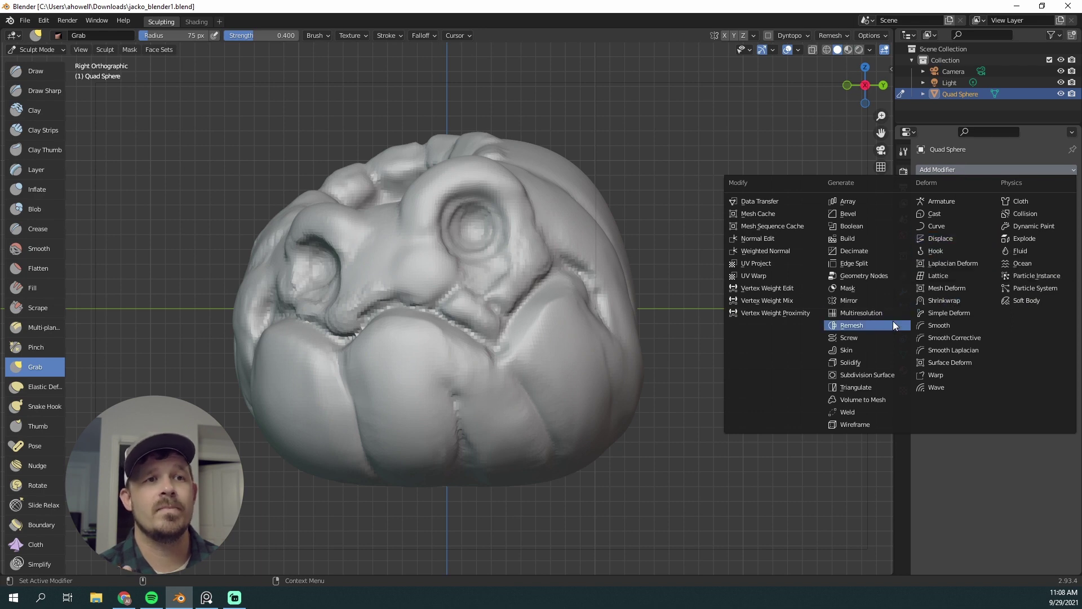
click(861, 313)
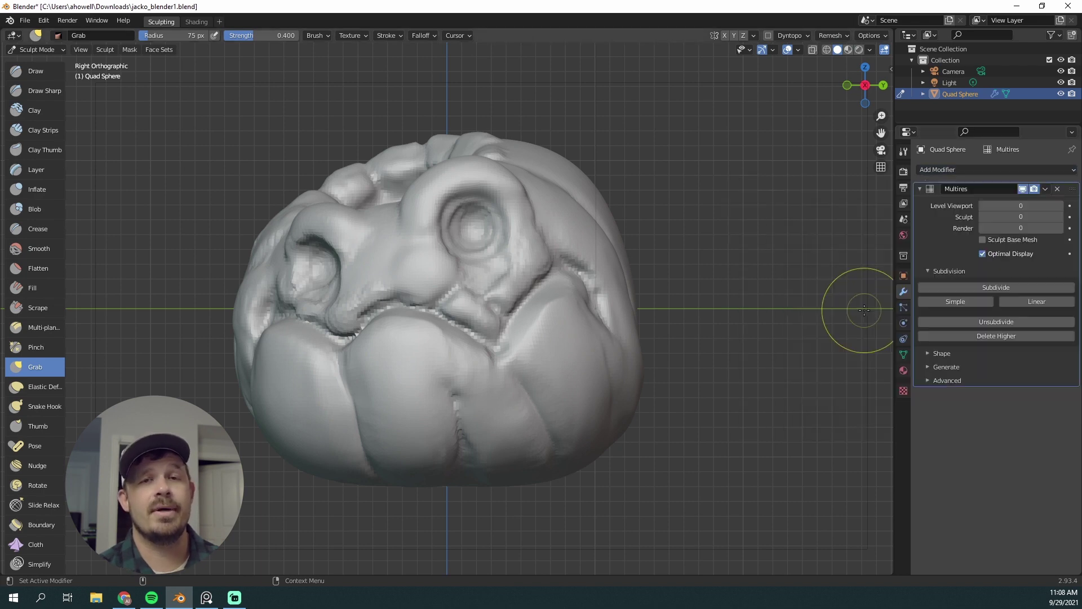
click(987, 289)
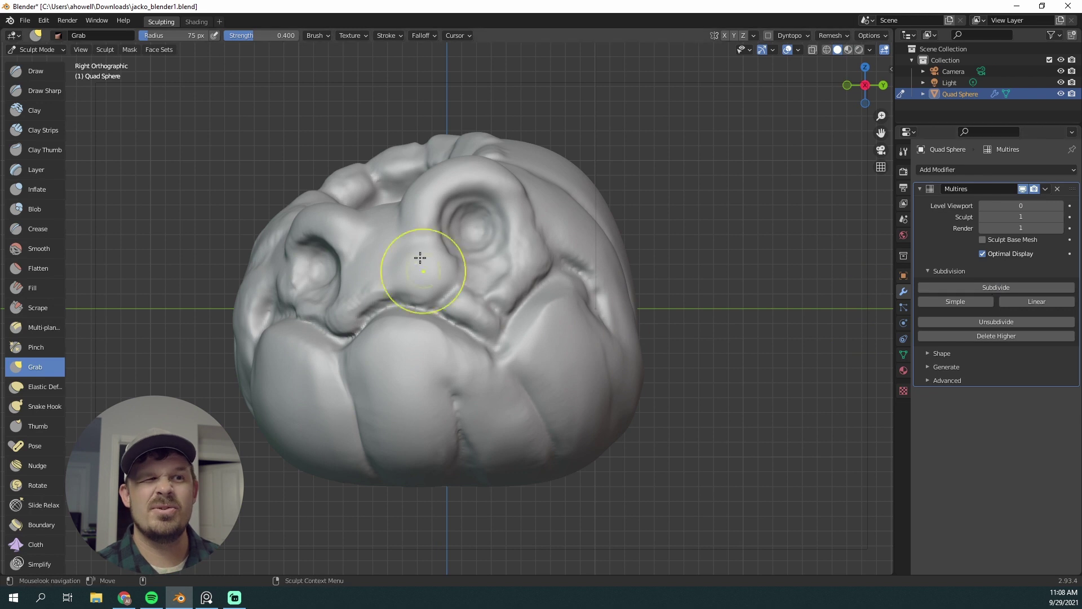
click(46, 129)
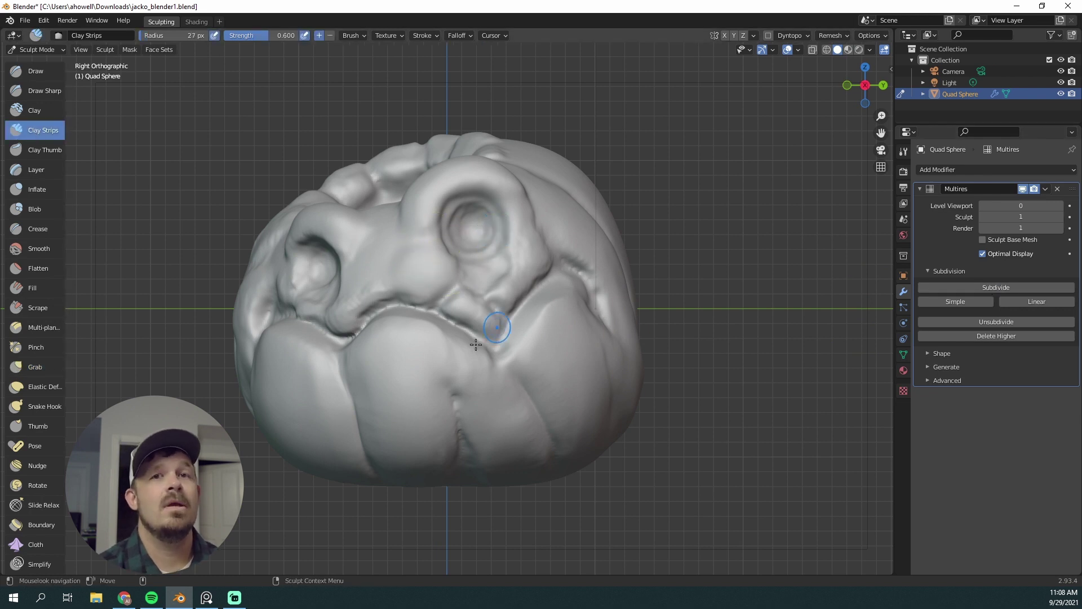
key(f)
click(428, 394)
drag(371, 245, 363, 244)
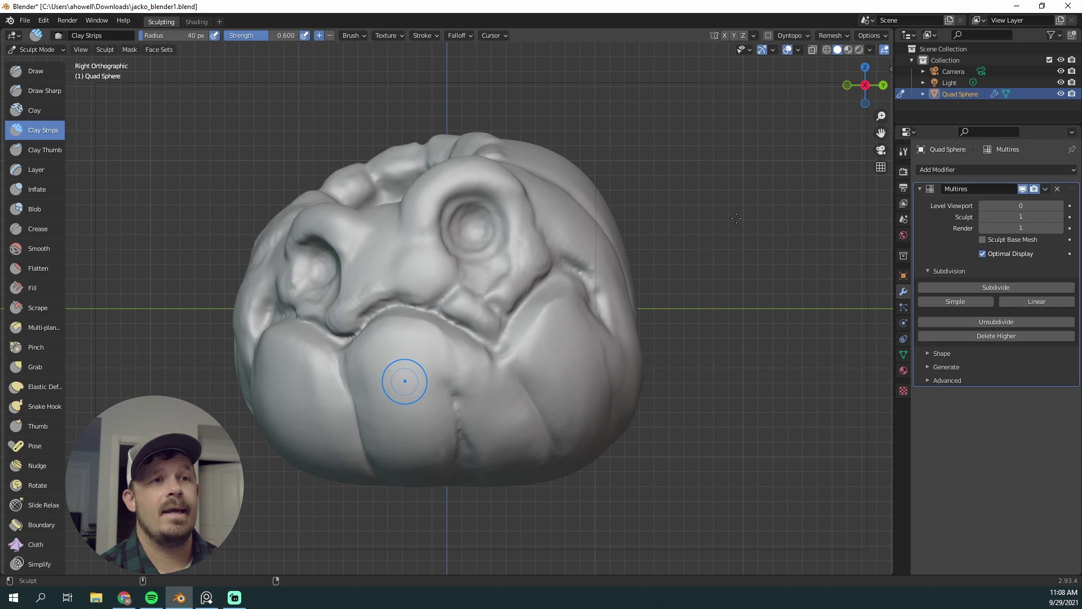
click(999, 285)
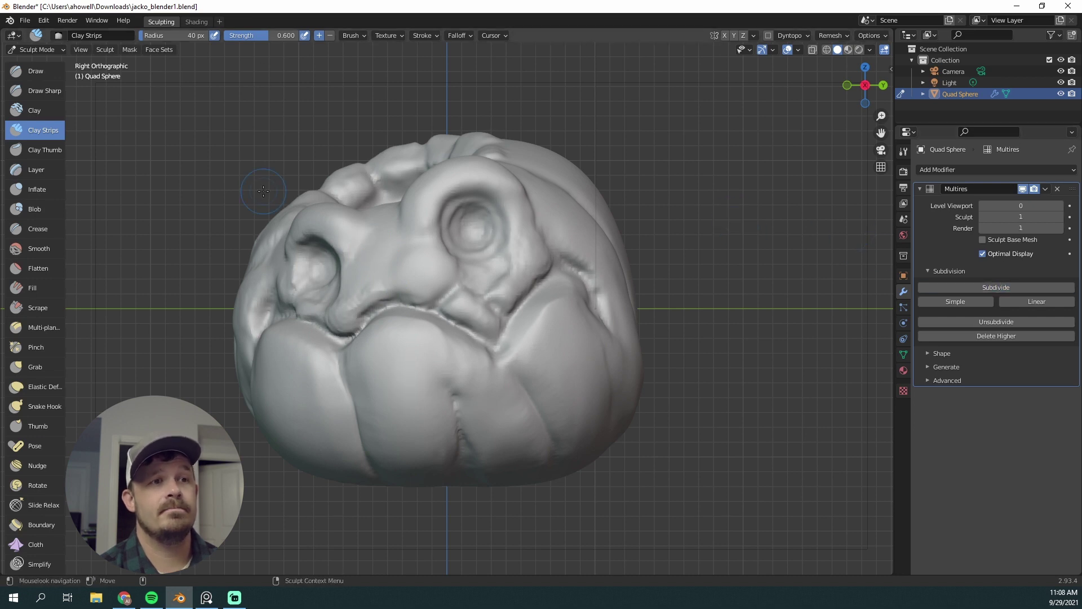
- Deepen the crease between the front jaw lobes with the Draw Sharp brush at a 48 px radius
click(43, 91)
key(f)
click(427, 386)
drag(342, 352, 355, 409)
middle_drag(355, 408, 414, 431)
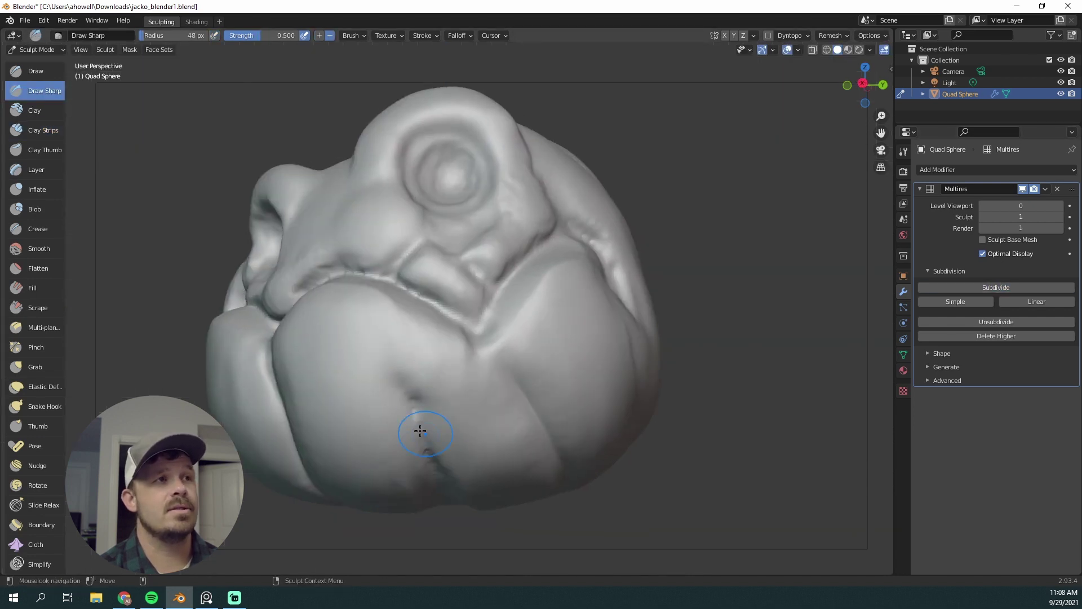
key(KP_3)
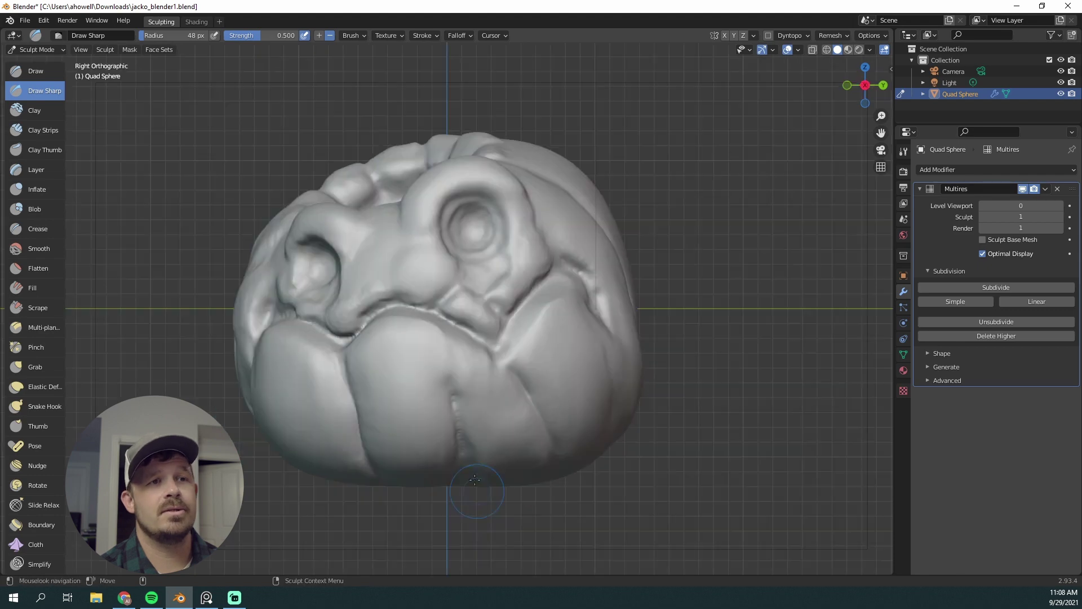
- Carve short vertical grooves into the jaw lobes just below the mouth line with Draw Sharp at a 27 px radius
key(f)
click(413, 334)
drag(413, 315, 415, 363)
middle_drag(409, 417, 446, 430)
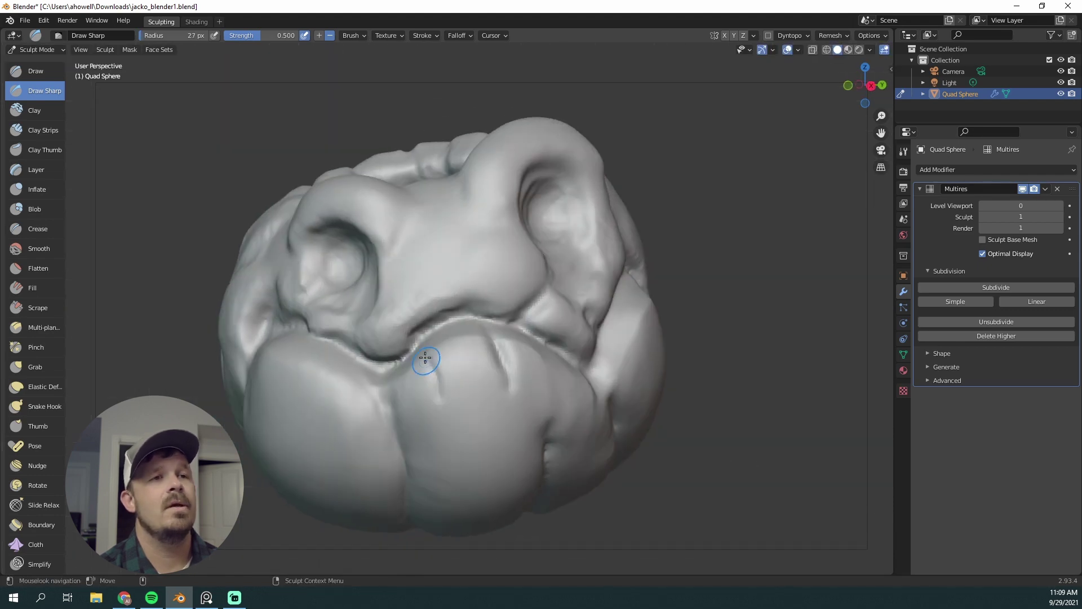
middle_drag(416, 358, 442, 339)
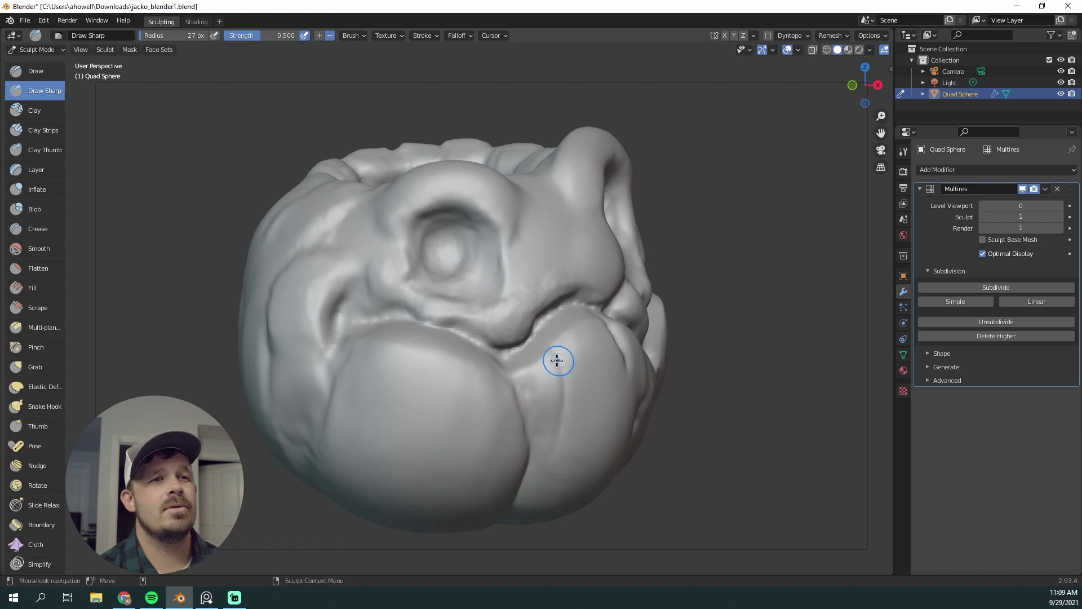
middle_drag(557, 360, 561, 324)
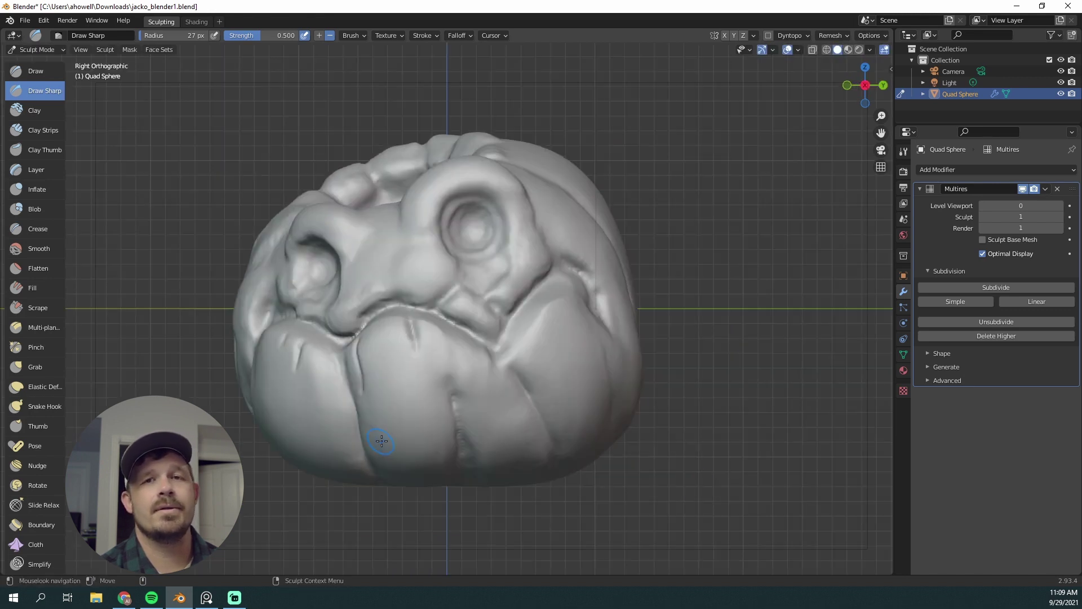
- Cut longer vertical grooves into the lower front and side jaw lobes with Draw Sharp at a 42 px radius
drag(382, 444, 393, 462)
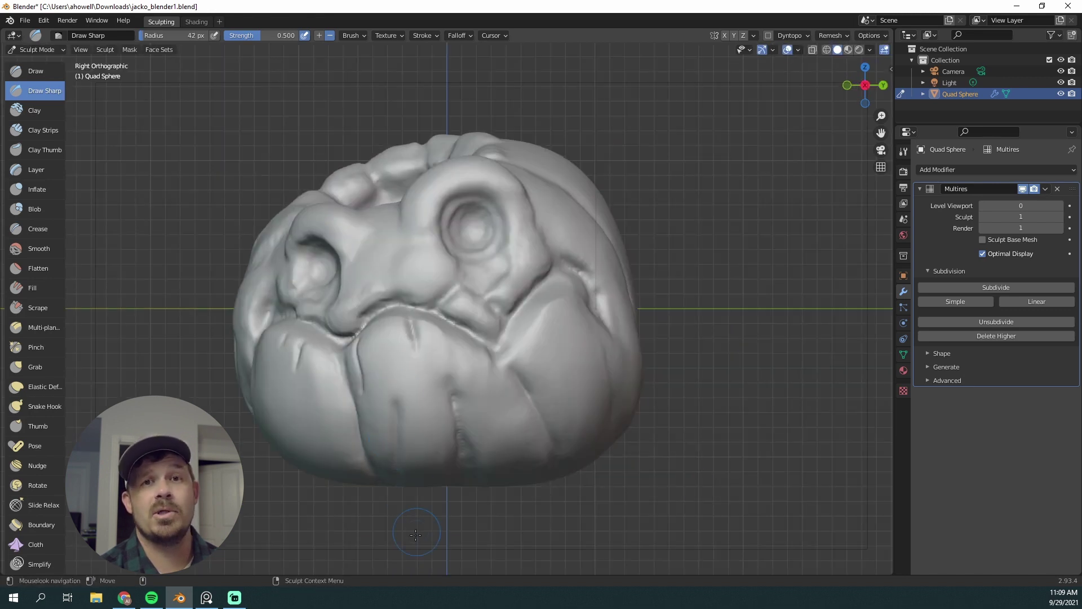
middle_drag(416, 534, 422, 539)
middle_drag(300, 528, 492, 330)
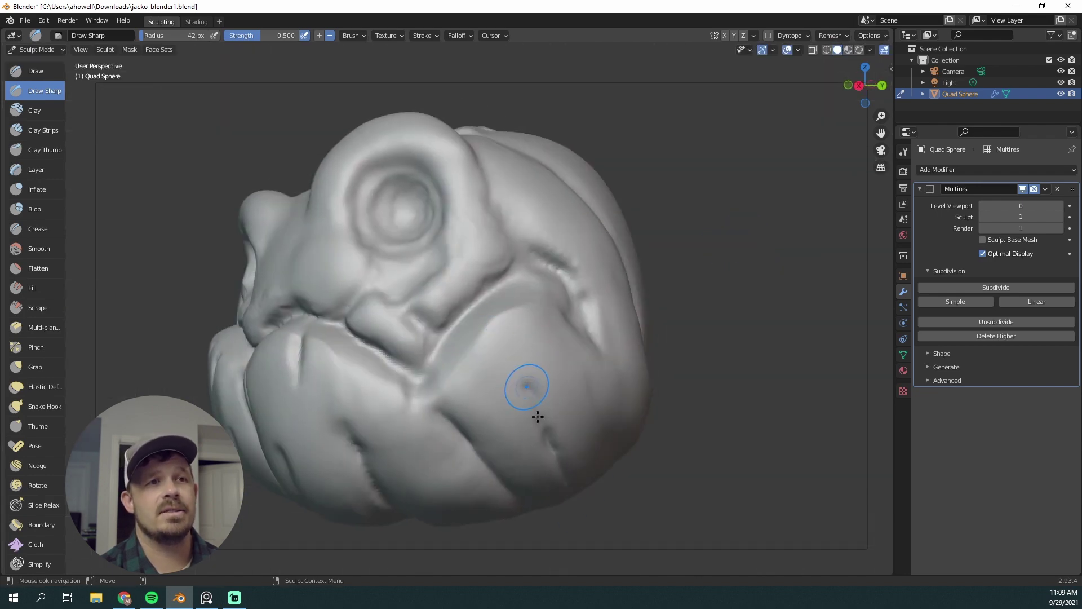
alt+middle_drag(524, 381, 705, 346)
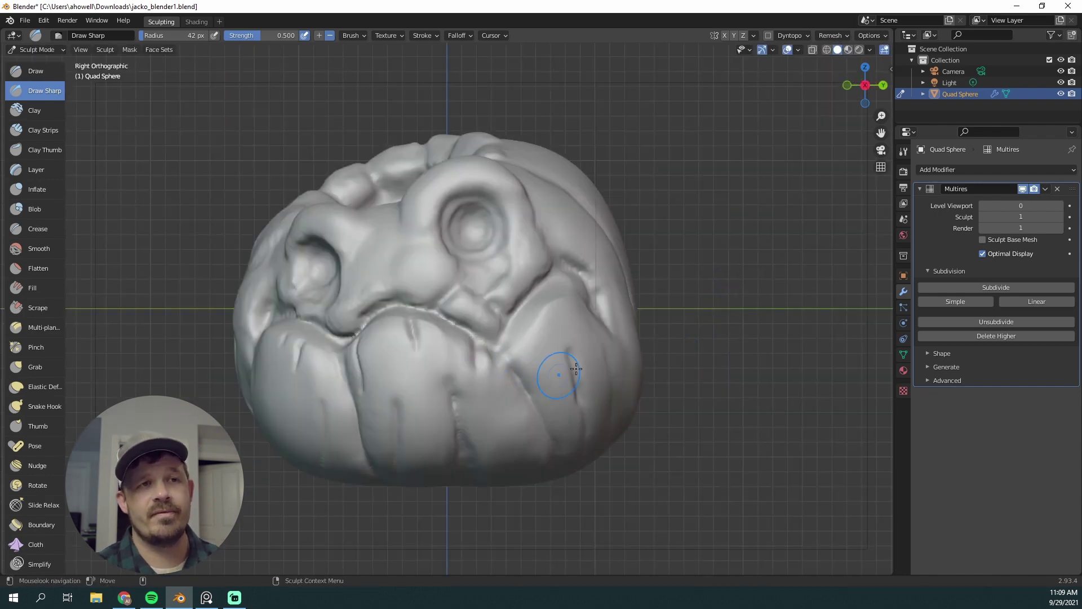
- Carve wrinkles into the side lobe near the mouth corner and across the head's side with the 42 px Draw Sharp brush
mouse_move(560, 363)
middle_down()
mouse_move(701, 231)
mouse_move(483, 350)
middle_up()
drag(439, 375, 444, 385)
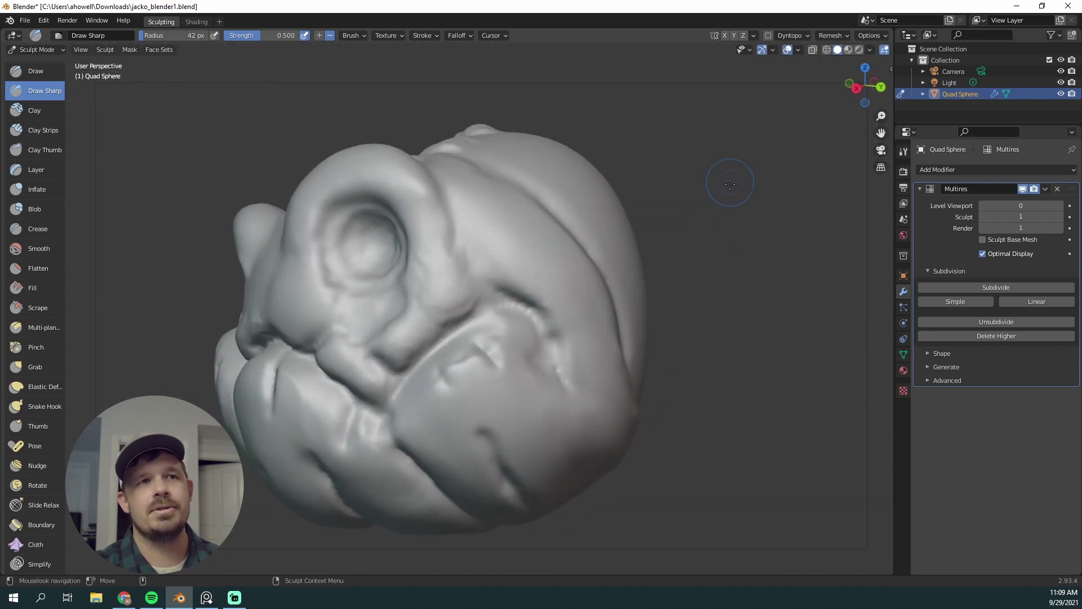
mouse_move(732, 183)
alt+middle_down()
mouse_move(750, 179)
mouse_move(705, 195)
alt+middle_up()
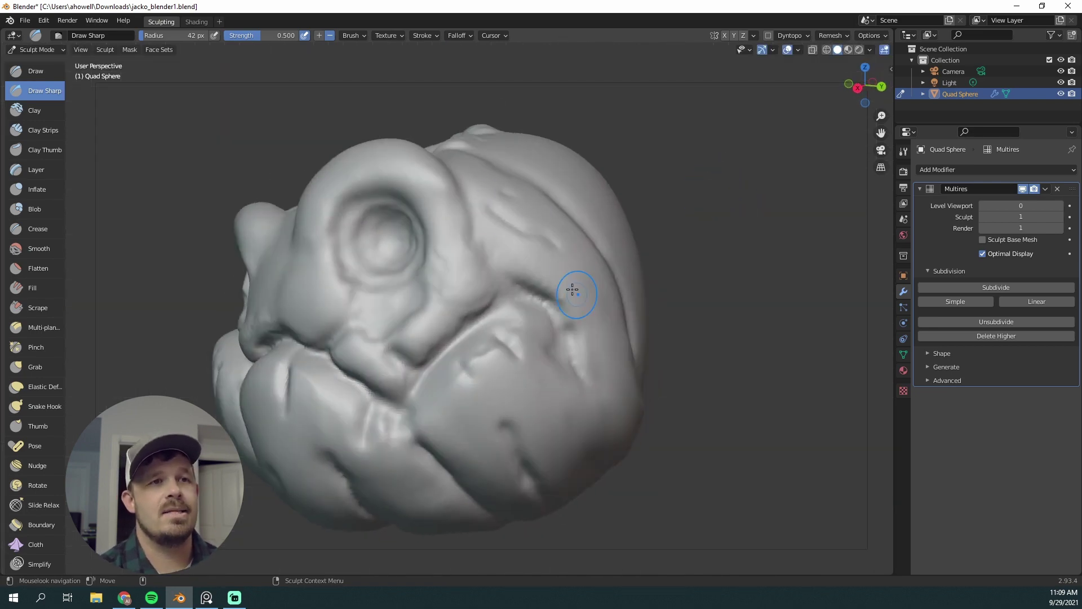
middle_drag(573, 289, 515, 176)
- Sharpen the inner edge of the hollow top's lobed rim with Draw Sharp at a 28 px radius
mouse_move(717, 225)
alt+middle_down()
mouse_move(739, 240)
mouse_move(701, 200)
alt+middle_up()
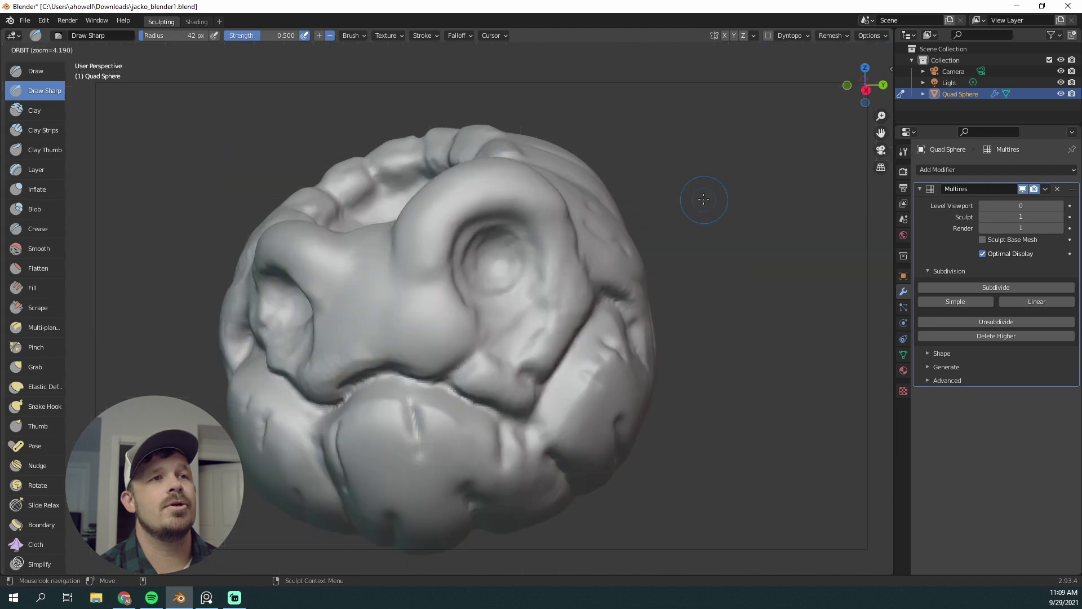
drag(385, 154, 476, 150)
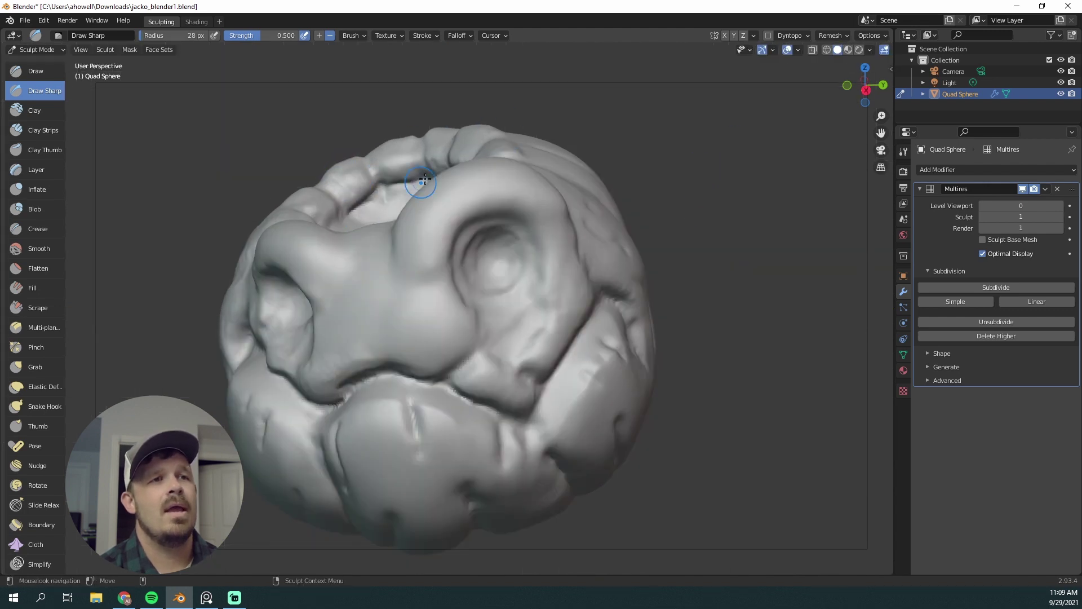
mouse_move(403, 191)
middle_down()
mouse_move(357, 200)
mouse_move(438, 166)
middle_up()
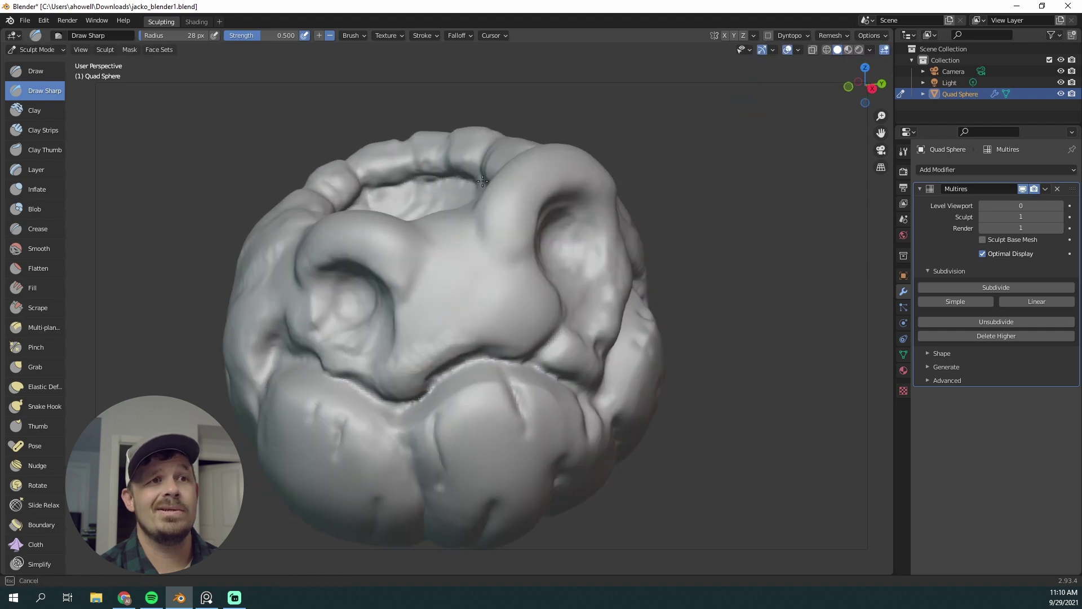
- Build a cluster of small bumps below the eye beside the mouth corner with the Blob brush at a 22 px radius
key(KP_3)
key(f)
click(447, 252)
click(35, 209)
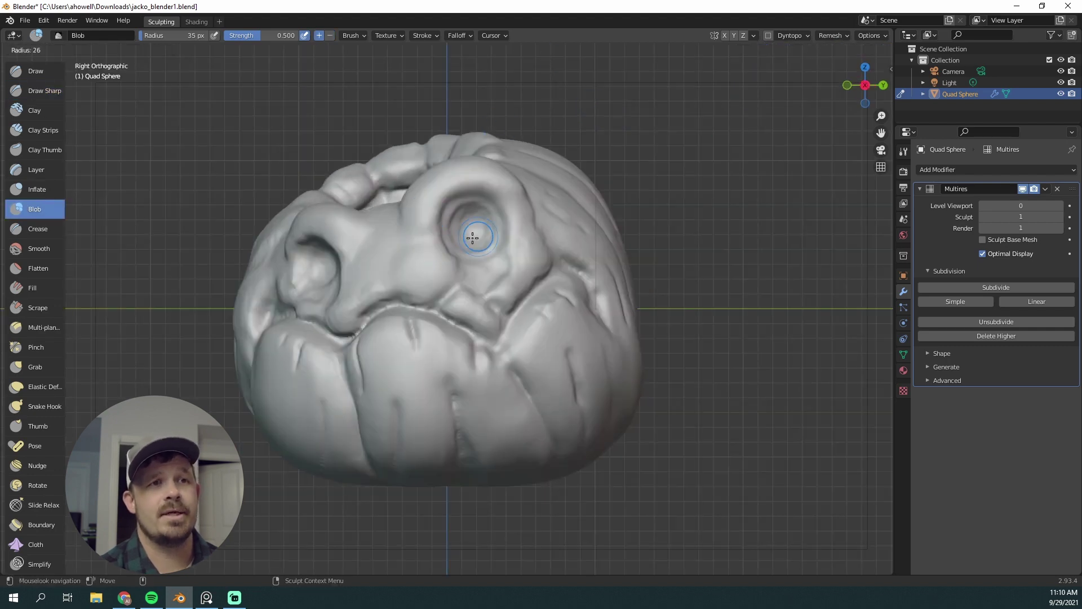
scroll(704, 294, up, 5)
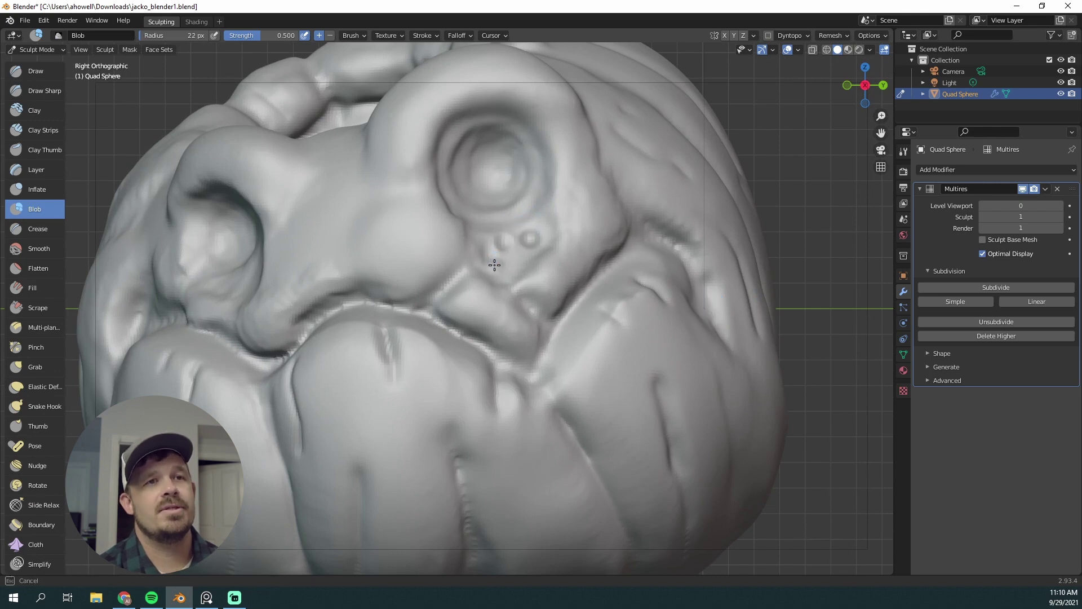
mouse_move(494, 265)
mouse_down()
mouse_move(521, 255)
mouse_move(483, 285)
mouse_move(544, 291)
mouse_move(530, 308)
mouse_up()
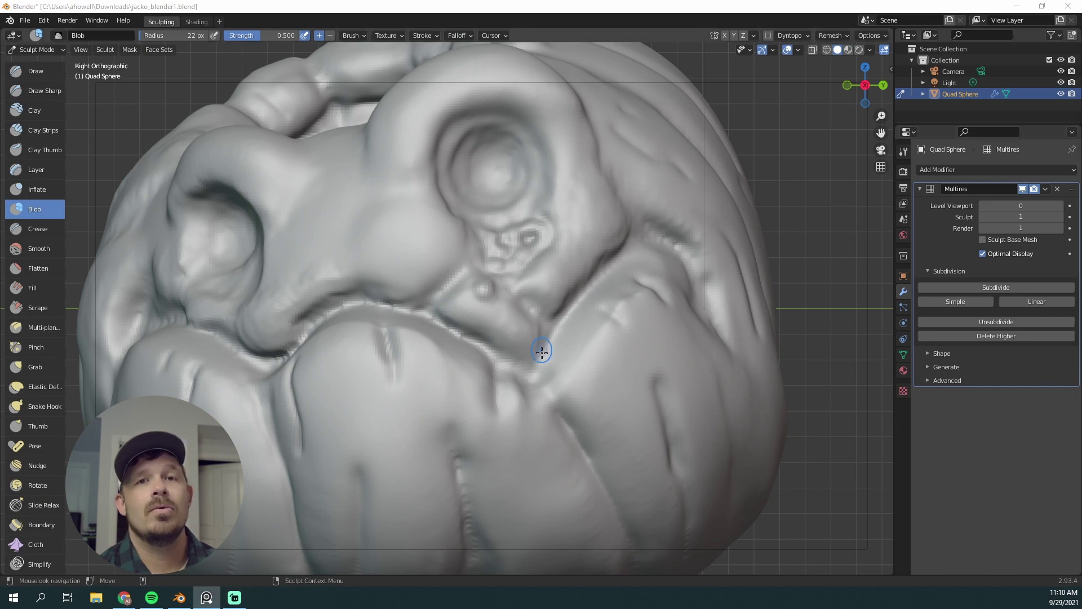
key(alt+Tab)
mouse_move(530, 288)
mouse_down()
mouse_move(522, 316)
mouse_move(491, 314)
mouse_move(562, 222)
mouse_up()
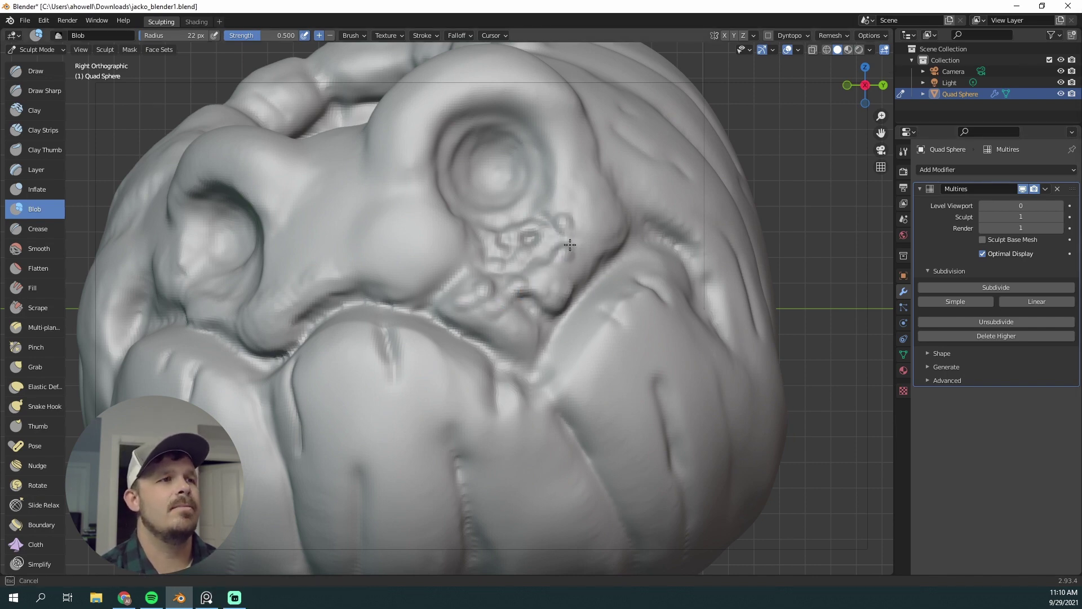
- Swell the mouth's upper edge, the cheek and the nose underside with the Blob brush at a 59 px radius
key(f)
click(550, 346)
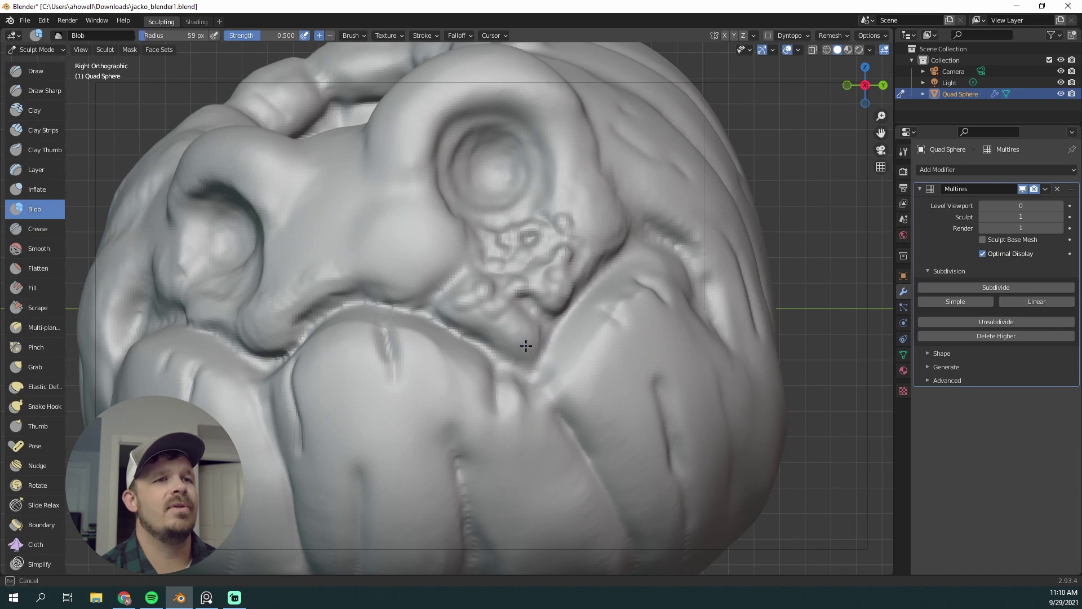
drag(529, 342, 499, 327)
drag(567, 287, 612, 234)
drag(414, 285, 361, 269)
drag(350, 276, 275, 340)
- Add matching Blob bumps beneath the other eye, reducing the brush radius to 43 px
middle_drag(598, 290, 657, 291)
key(f)
click(476, 348)
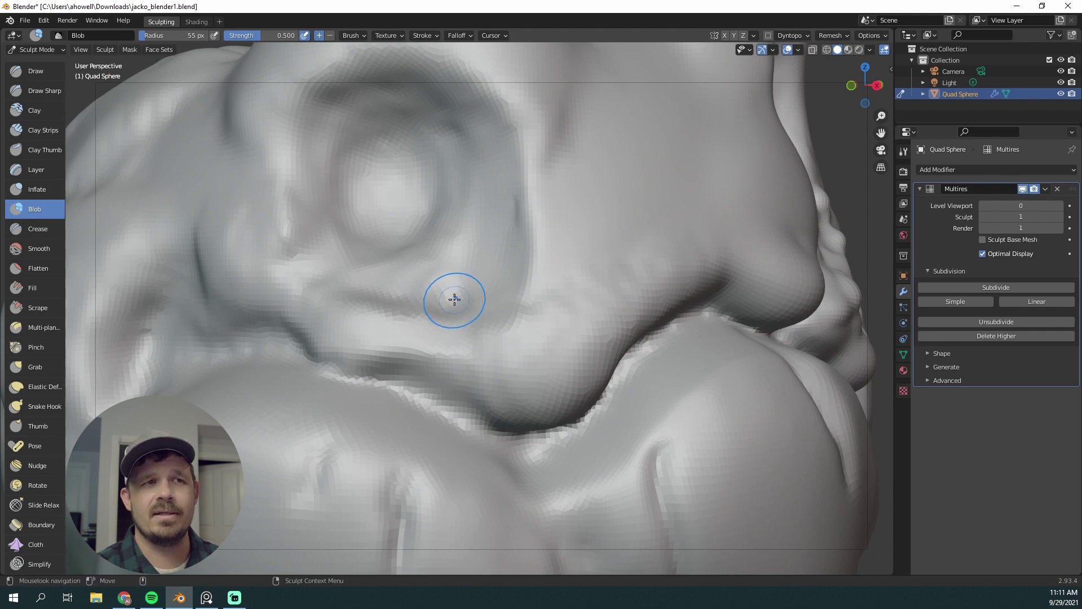
mouse_move(384, 339)
mouse_down()
mouse_move(344, 278)
mouse_move(447, 321)
mouse_move(483, 381)
mouse_move(499, 282)
mouse_move(473, 218)
mouse_move(420, 160)
mouse_move(306, 257)
mouse_up()
scroll(429, 296, down, 8)
key(KP_3)
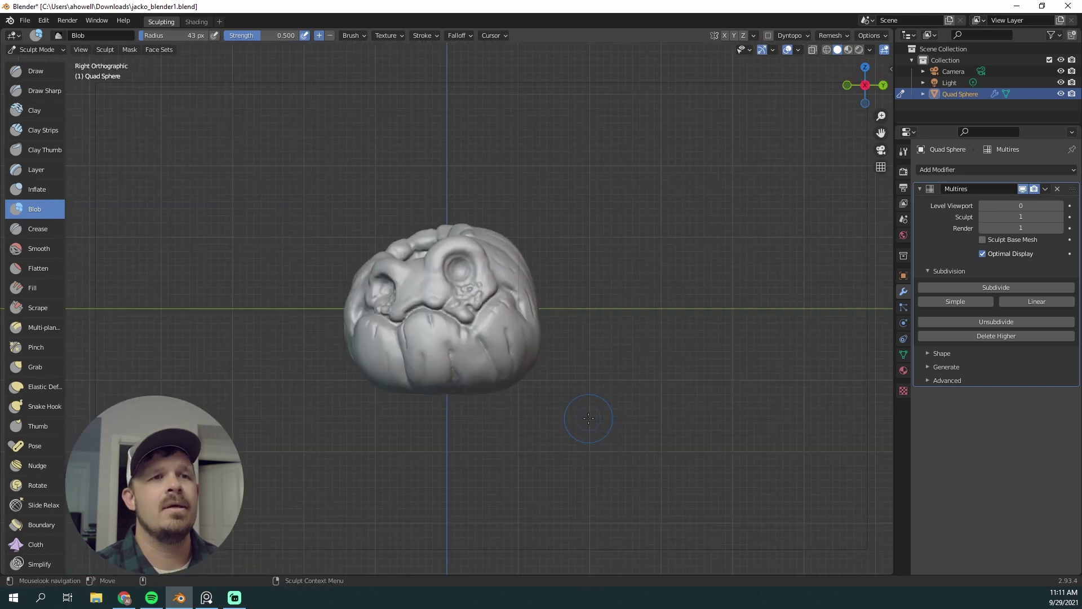
- Pull the central front jaw lobe's upper edge up against the mouth line with the Grab brush at a 63 px radius
scroll(592, 417, up, 5)
key(g)
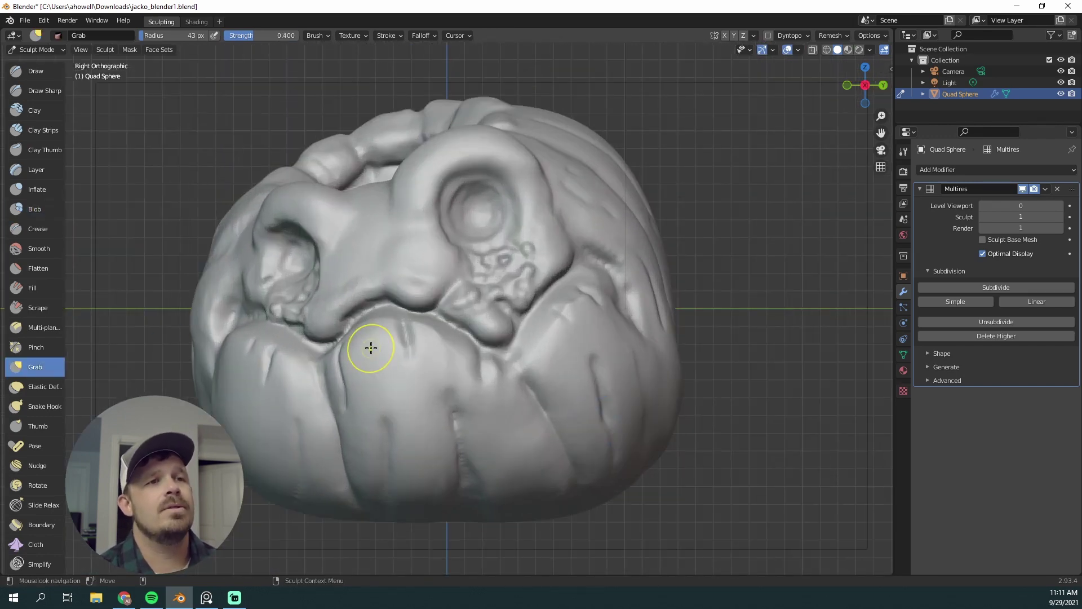
key(bracketright)
key(bracketright)
key(bracketright)
key(bracketright)
mouse_move(362, 348)
mouse_down()
mouse_move(354, 300)
mouse_move(382, 289)
mouse_up()
drag(420, 326, 414, 303)
drag(446, 338, 441, 314)
drag(463, 358, 459, 332)
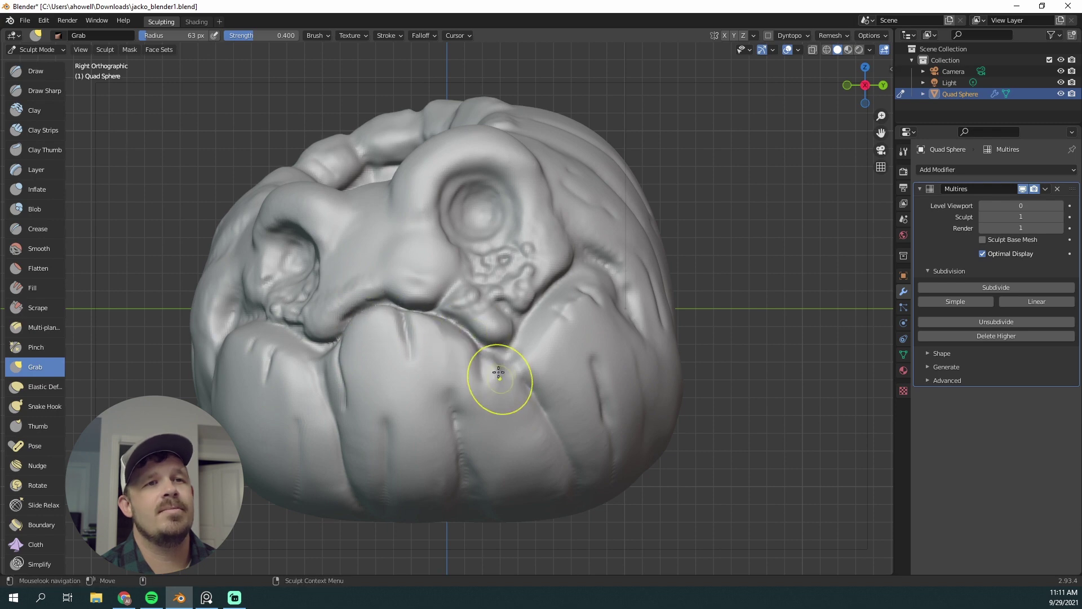
- Raise the jaw folds around the mouth's lowest zigzag point and the adjoining side lobe with the 63 px Grab brush
drag(499, 378, 492, 351)
drag(534, 352, 514, 315)
mouse_move(556, 330)
mouse_down()
mouse_move(544, 309)
mouse_move(552, 281)
mouse_up()
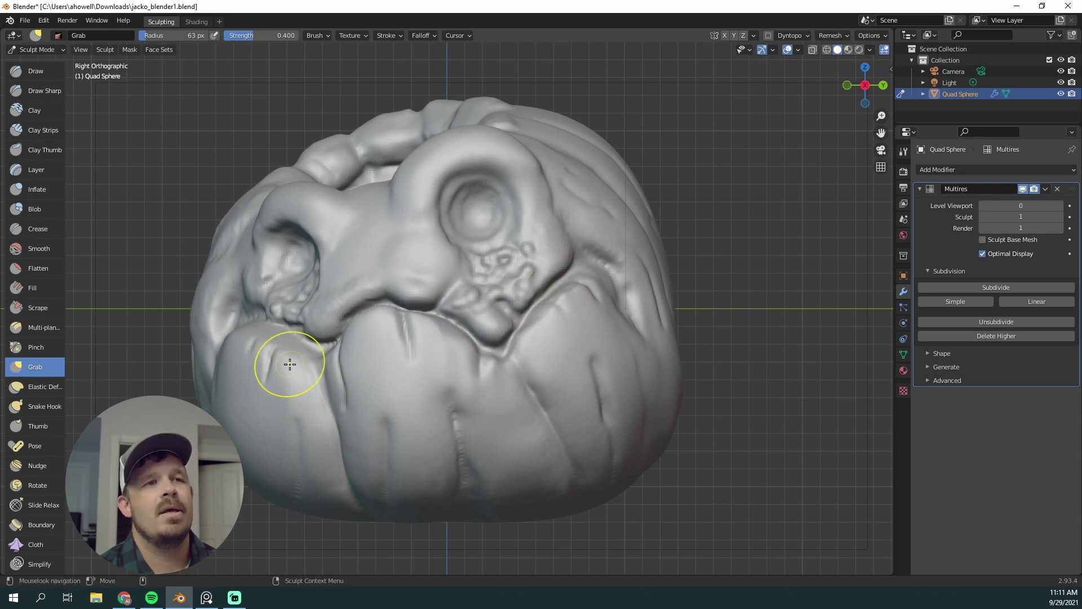
- Pull up the top edge of the other front jaw lobe to close the gap beneath the far eye
drag(285, 363, 259, 327)
drag(244, 351, 229, 324)
middle_drag(236, 323, 307, 323)
drag(368, 348, 349, 324)
- Reshape the cheek beside the far eye's mouth corner with the Grab brush at an 82 px radius
click(35, 346)
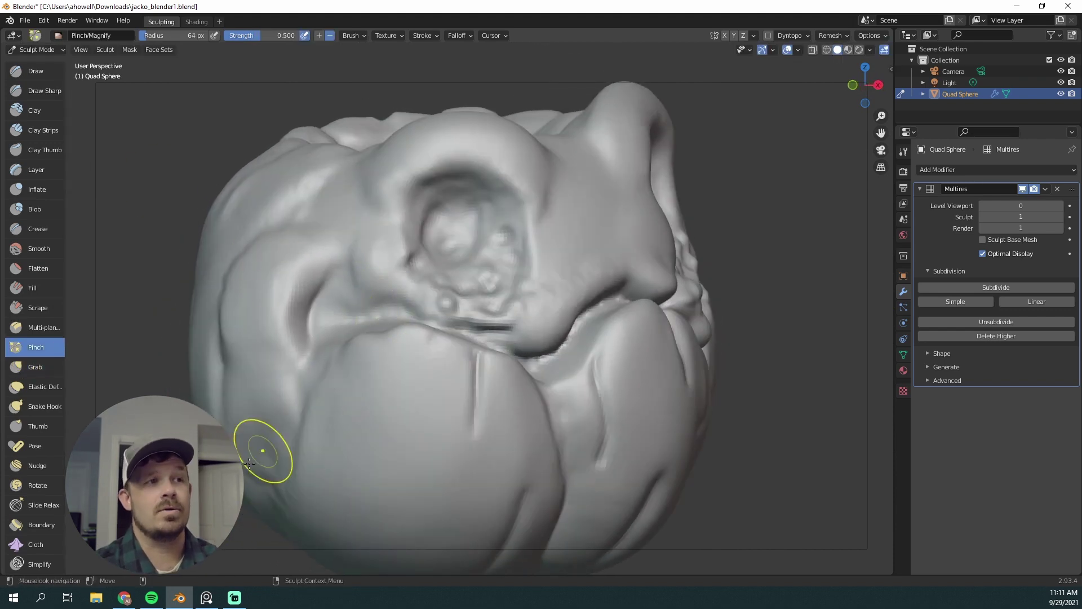
key(KP_3)
middle_drag(253, 323, 327, 323)
click(50, 370)
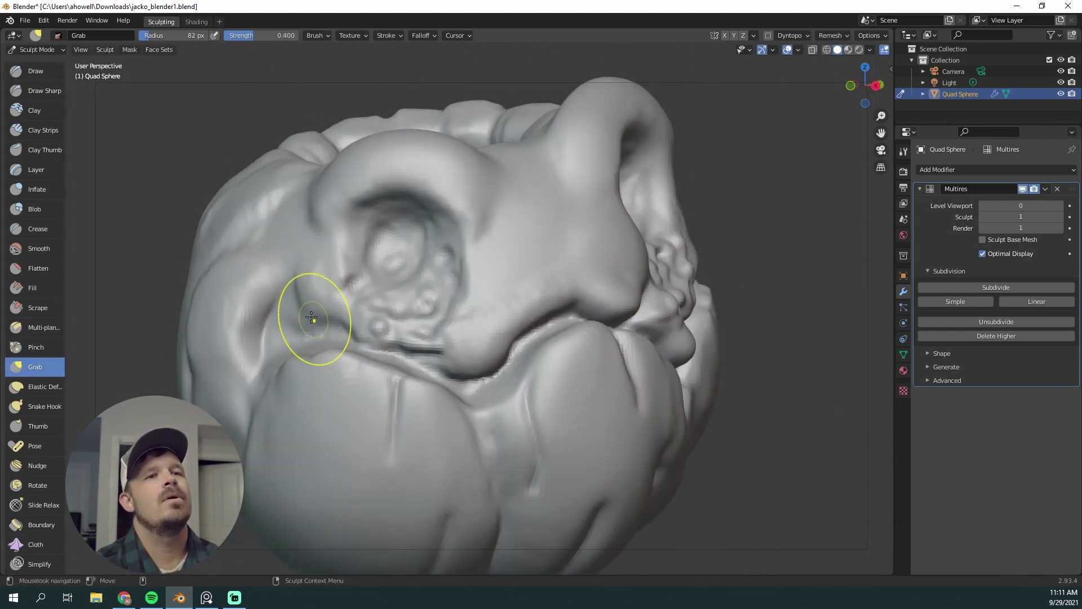
drag(311, 319, 277, 314)
key(KP_3)
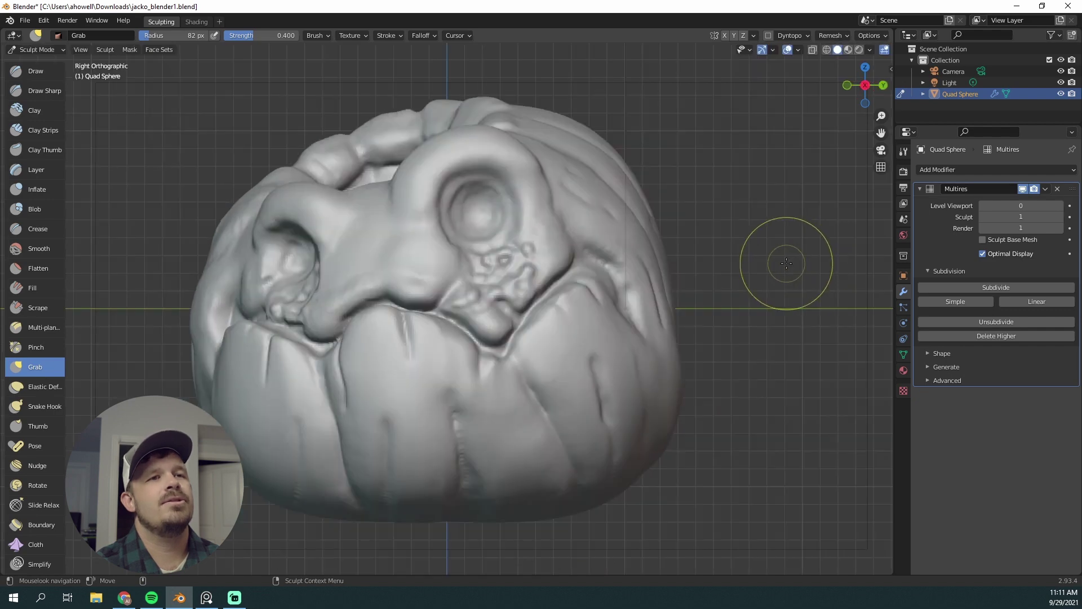
scroll(679, 421, down, 13)
scroll(681, 420, up, 13)
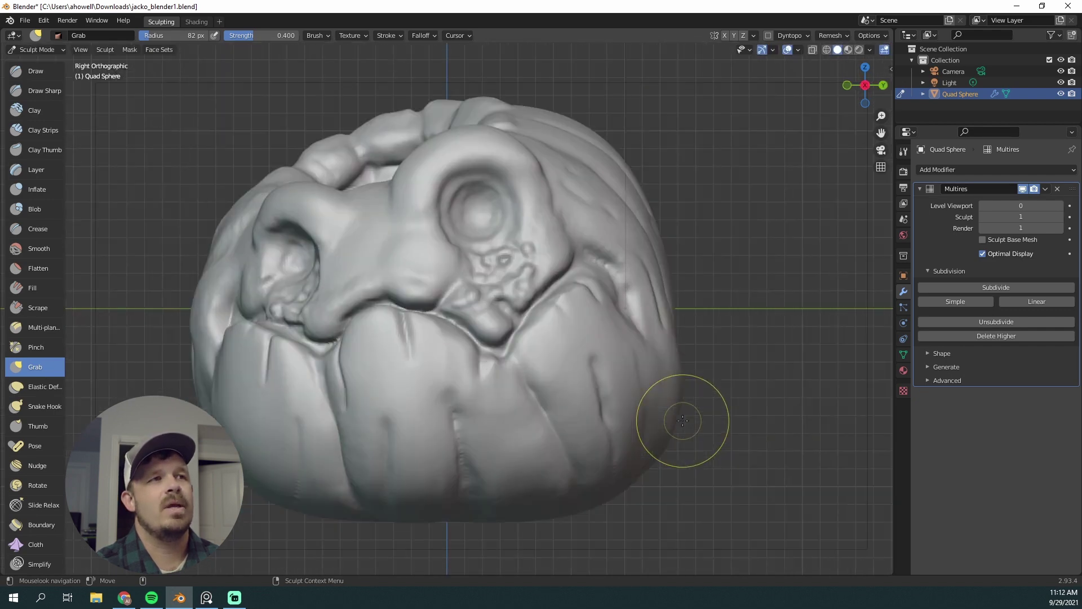
- Define the crease between the brow and the nose bridge with Draw Sharp at a 30 px radius
key(f)
click(413, 222)
click(43, 91)
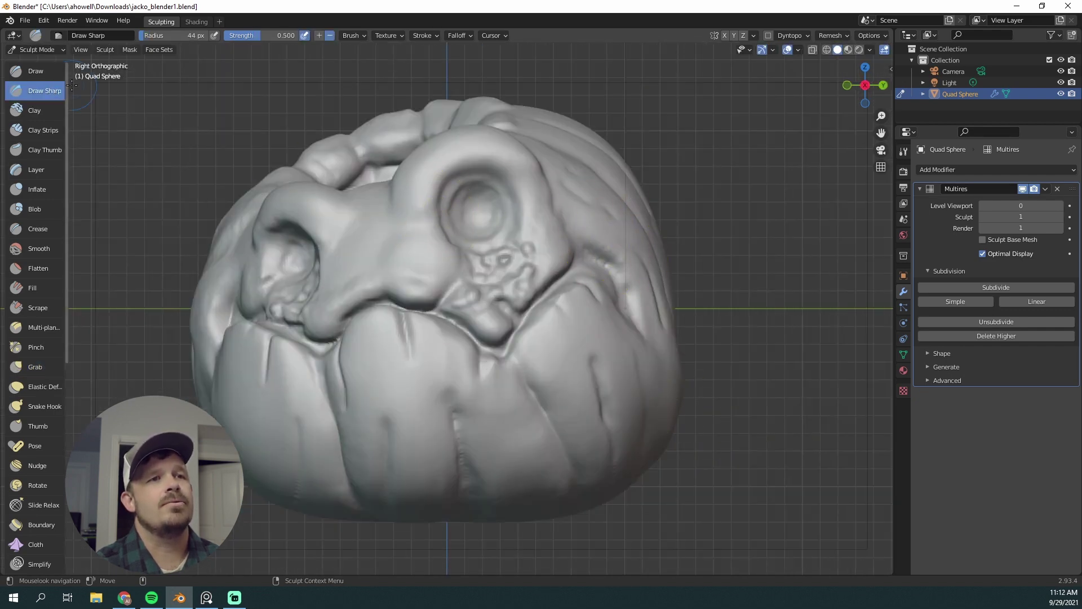
key(f)
click(378, 200)
drag(392, 189, 387, 220)
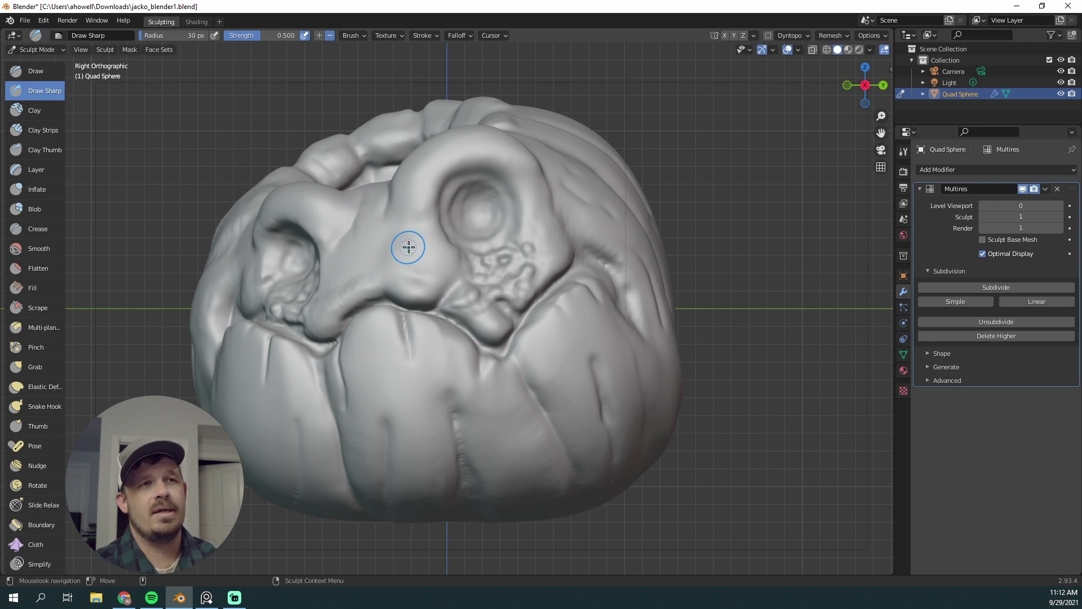
- Raise a bump on the nose with the Blob brush and refine the bumps under the eye at a 20 px radius
click(35, 209)
key(f)
click(370, 261)
key(f)
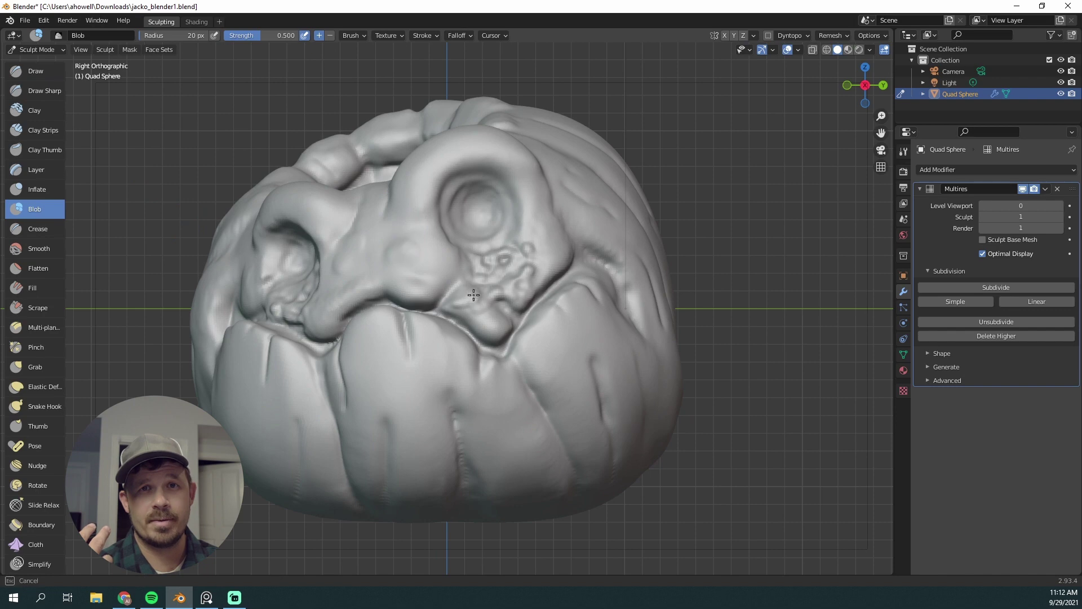
drag(505, 262, 509, 259)
- Add small warty bumps near the base of the front jaw lobe with the Blob brush
key(f)
click(530, 439)
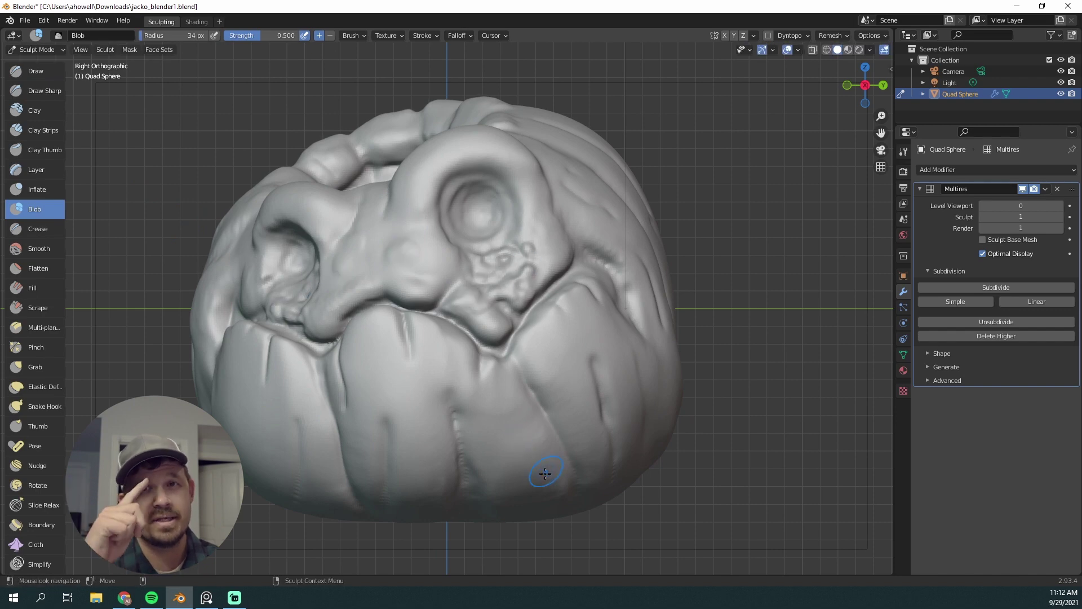
click(519, 453)
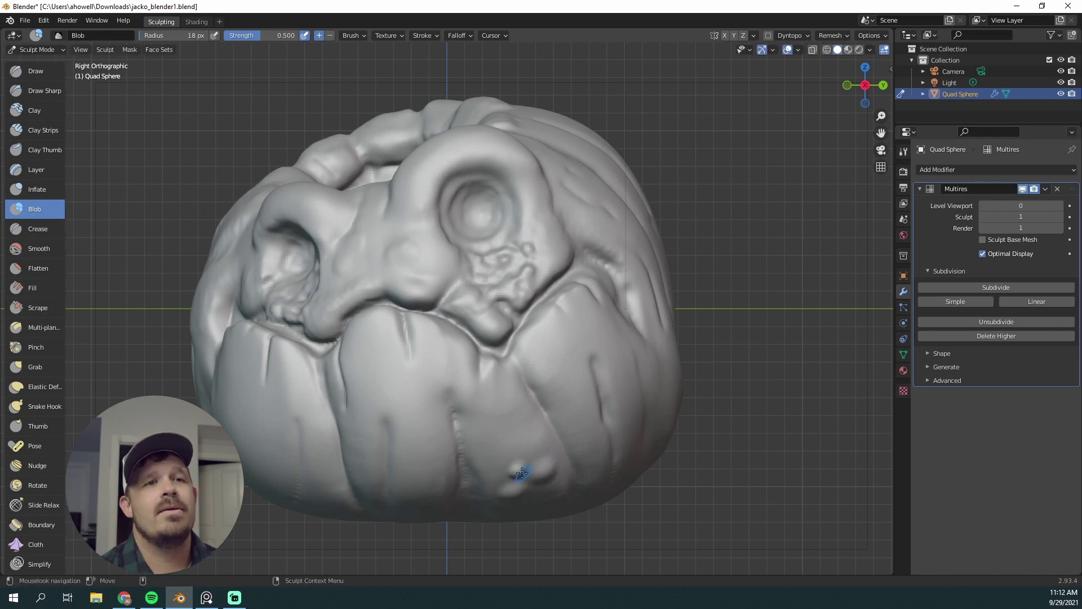
- Add warty bumps near the front jaw lobe's base and on the lower part of the far jaw lobe with the Blob brush
click(537, 472)
key(f)
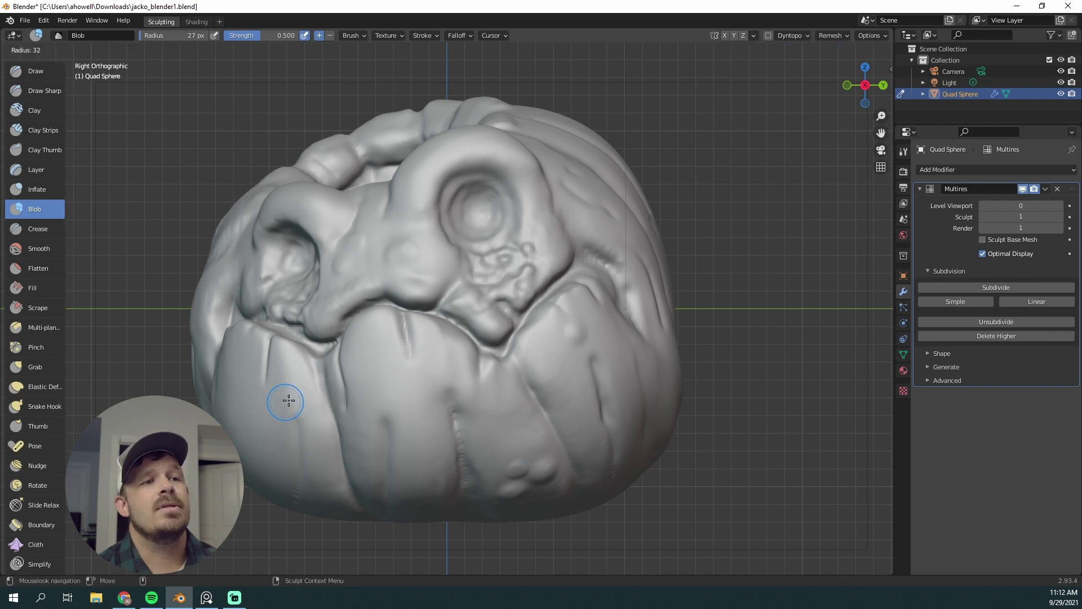
click(312, 402)
mouse_move(304, 477)
middle_down()
mouse_move(322, 472)
mouse_move(296, 399)
middle_up()
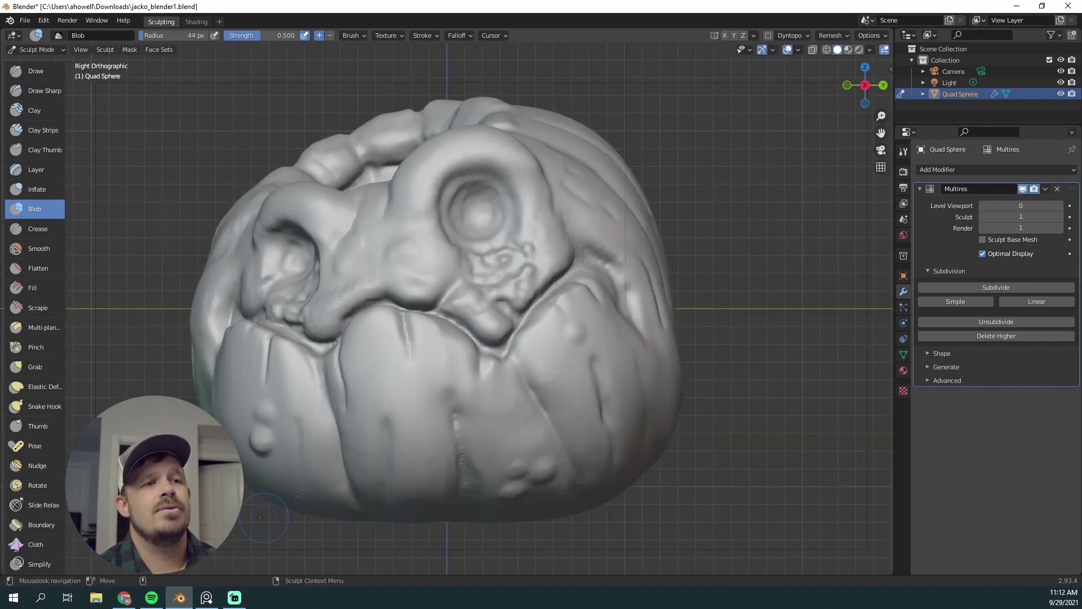
drag(255, 439, 257, 439)
key(f)
click(291, 417)
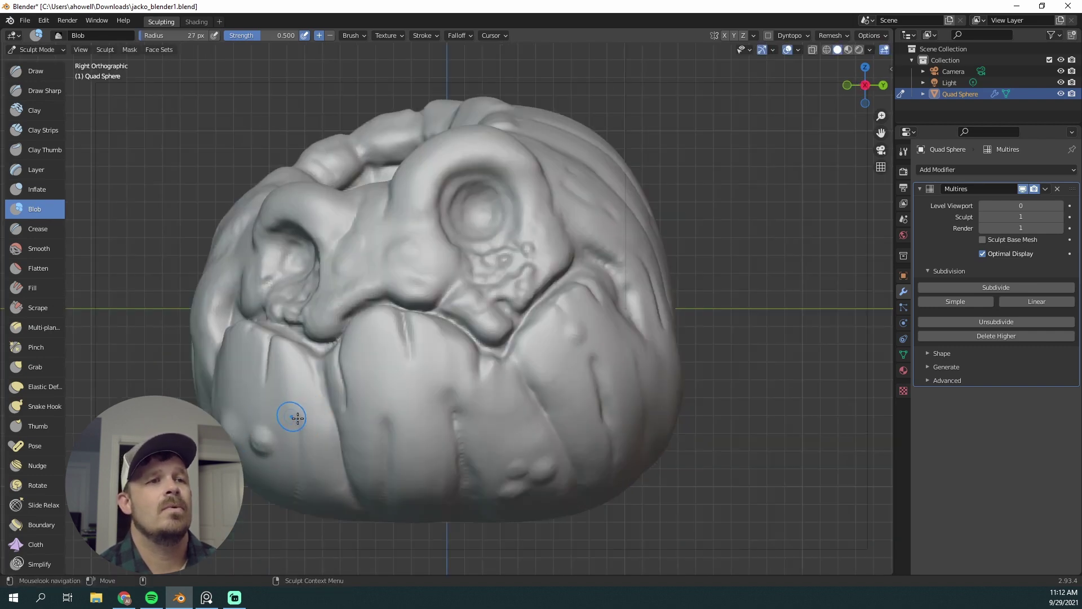
- Add two small bumps near the top of the middle jaw lobe with the Blob brush at an 18 px radius
key(f)
click(384, 343)
click(359, 328)
click(378, 316)
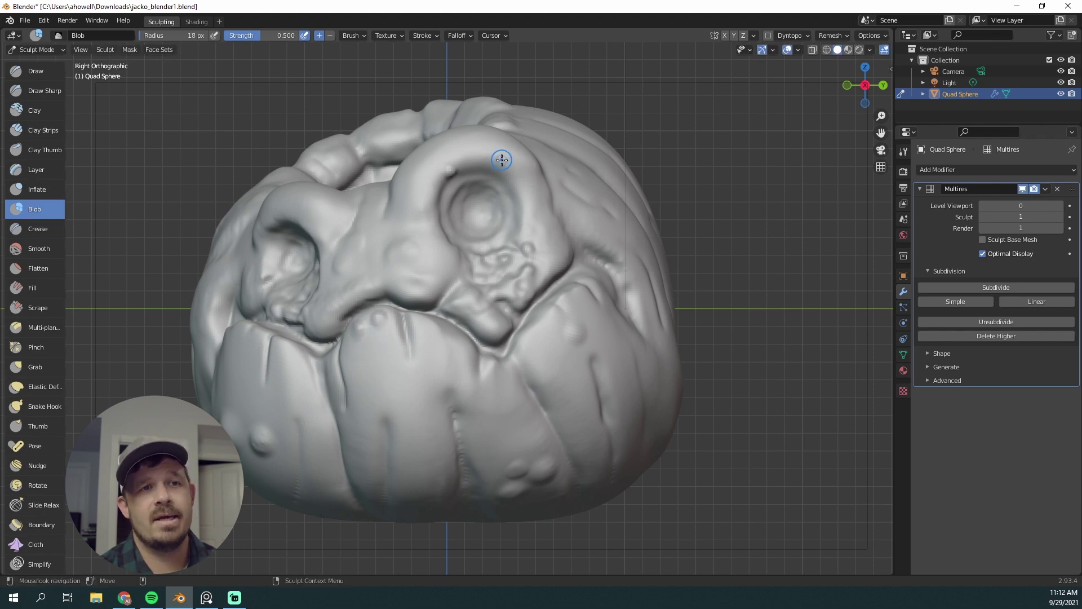
- Raise small warts on the brow ridges above the eye sockets with the Blob brush
mouse_move(688, 142)
middle_down()
mouse_move(664, 143)
mouse_move(660, 181)
mouse_move(759, 144)
mouse_move(409, 157)
middle_up()
click(467, 217)
key(f)
click(457, 209)
click(449, 199)
- Build up the nose bridge between the brows with Clay Strips at a 56 px radius
mouse_move(770, 186)
middle_down()
mouse_move(725, 181)
mouse_move(295, 367)
mouse_move(309, 381)
middle_up()
key(c)
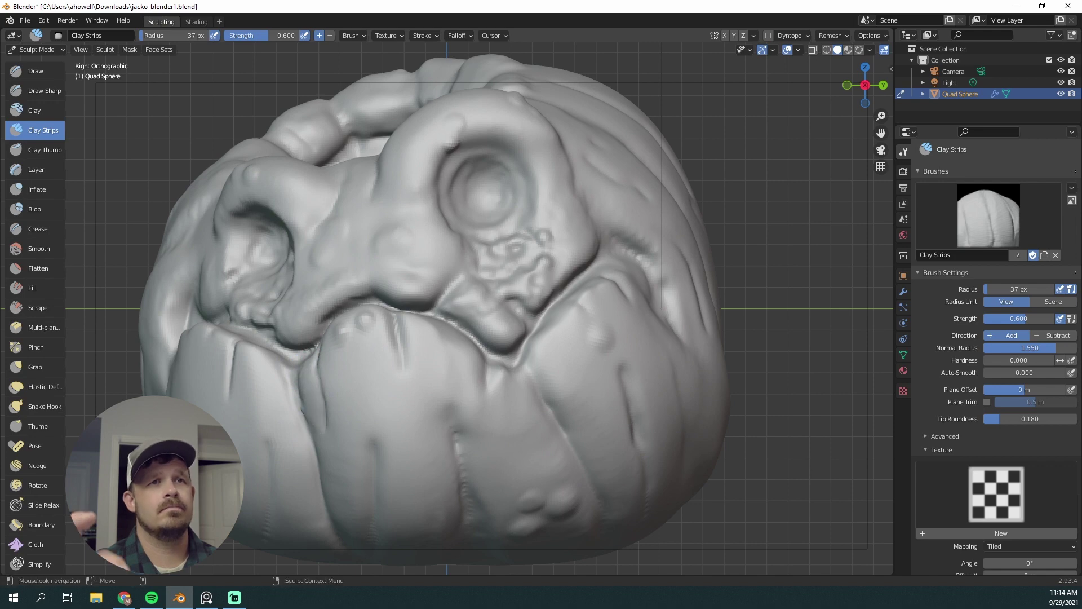
scroll(358, 145, up, 3)
middle_drag(357, 145, 322, 188)
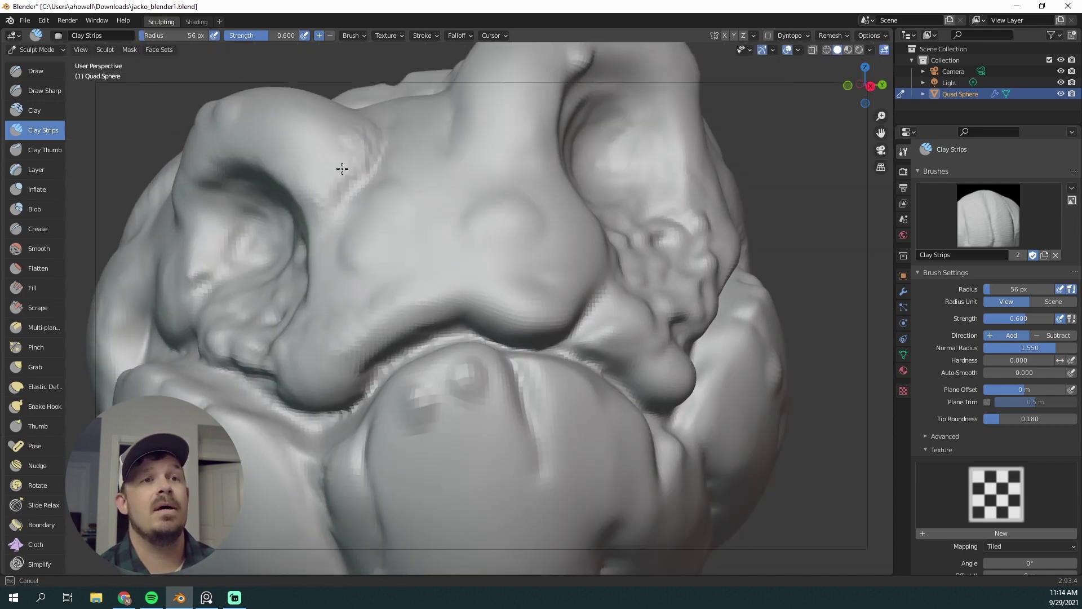
mouse_move(416, 145)
middle_down()
mouse_move(821, 164)
mouse_move(503, 222)
middle_up()
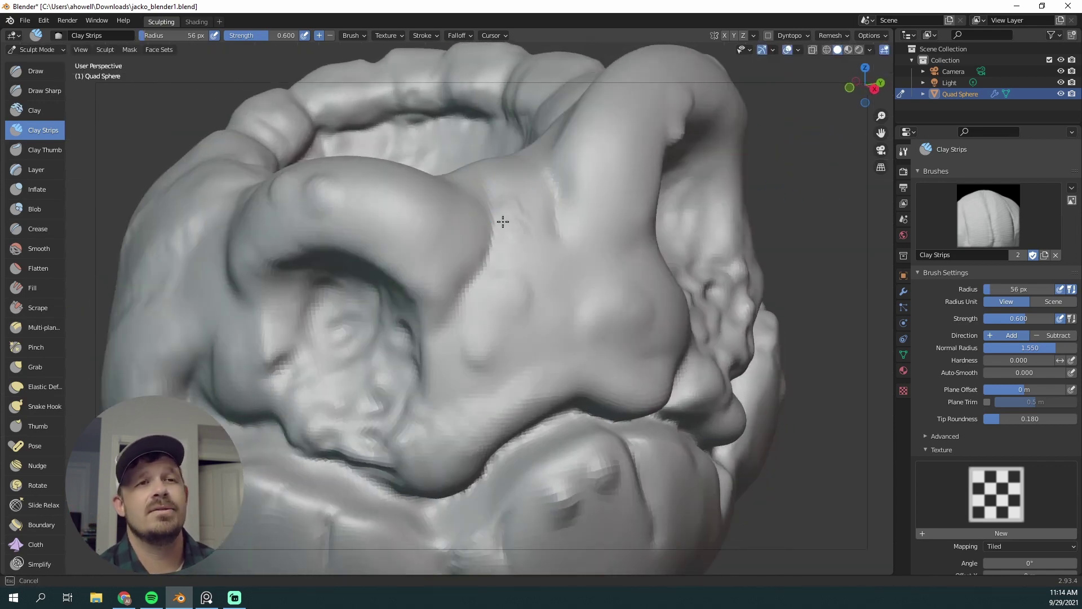
mouse_move(522, 191)
mouse_down()
mouse_move(534, 225)
mouse_move(522, 173)
mouse_up()
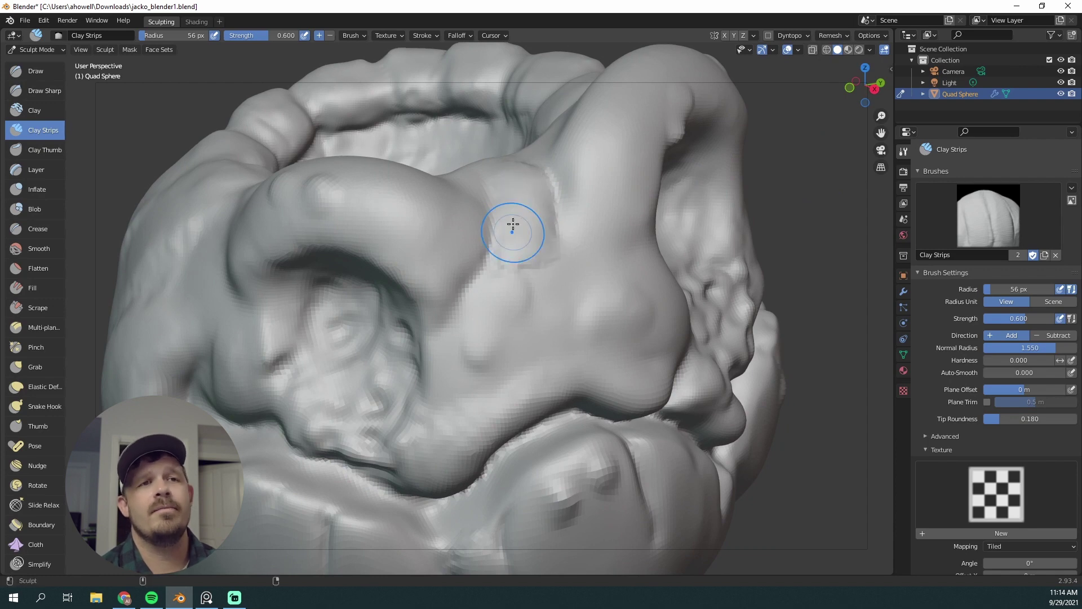
drag(548, 292, 558, 254)
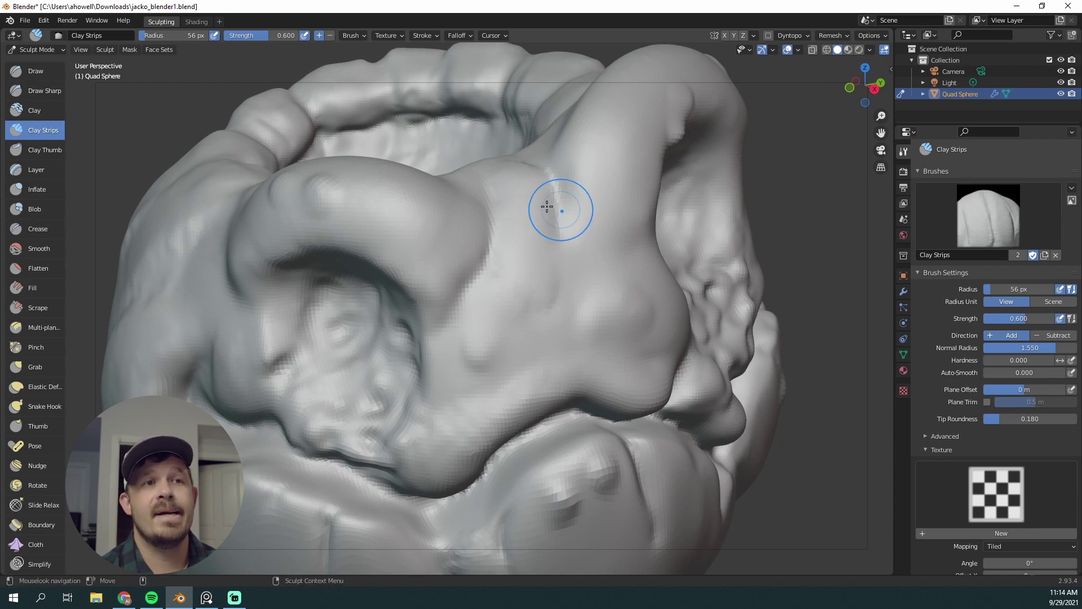
- Carve circular grooves inside the near eye socket with Draw Sharp at a 23 px radius
scroll(569, 286, down, 5)
key(KP_3)
scroll(569, 285, up, 1)
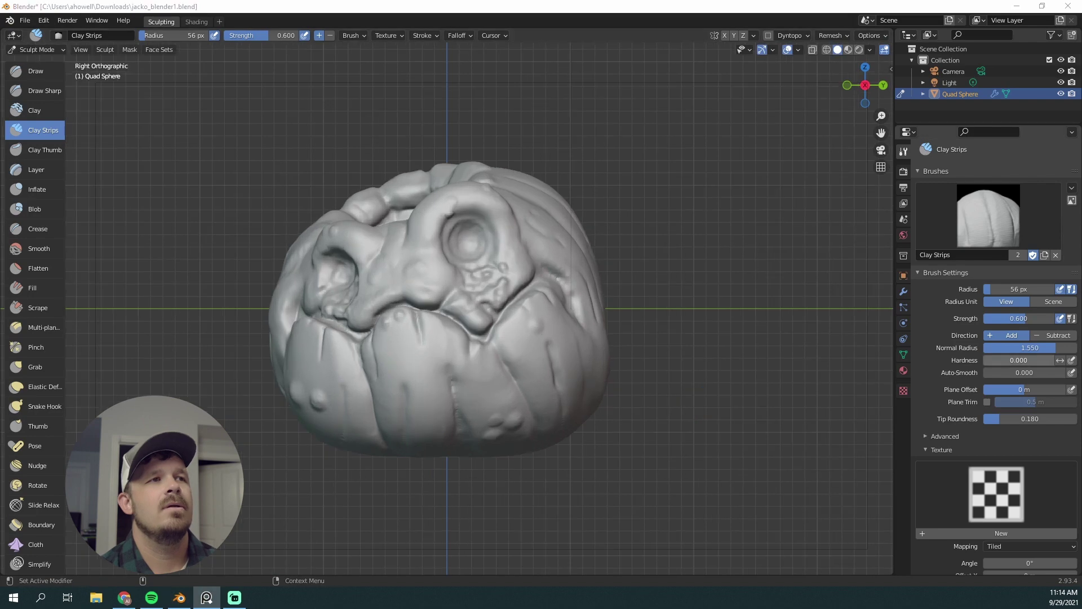
scroll(502, 261, up, 3)
click(45, 90)
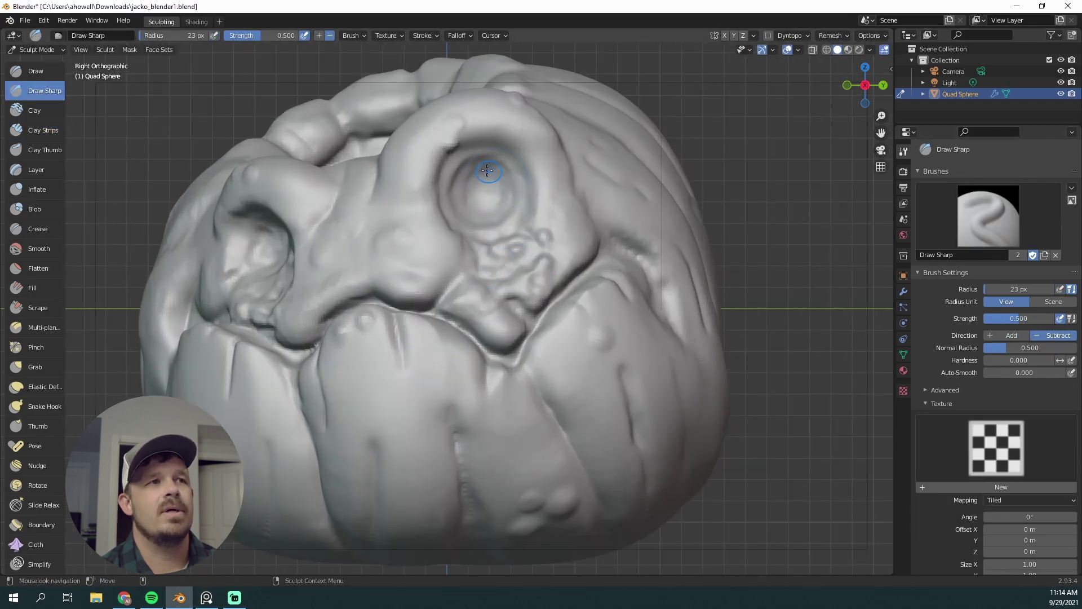
drag(470, 213, 492, 218)
middle_drag(489, 218, 476, 229)
mouse_move(387, 182)
mouse_down()
mouse_move(409, 227)
mouse_move(477, 242)
mouse_move(515, 121)
mouse_up()
- Deepen the grooves along the near eye socket's rim and carve matching rings in the far eye socket with Draw Sharp
middle_drag(749, 120, 770, 126)
mouse_move(584, 205)
mouse_down()
mouse_move(573, 227)
mouse_move(545, 237)
mouse_up()
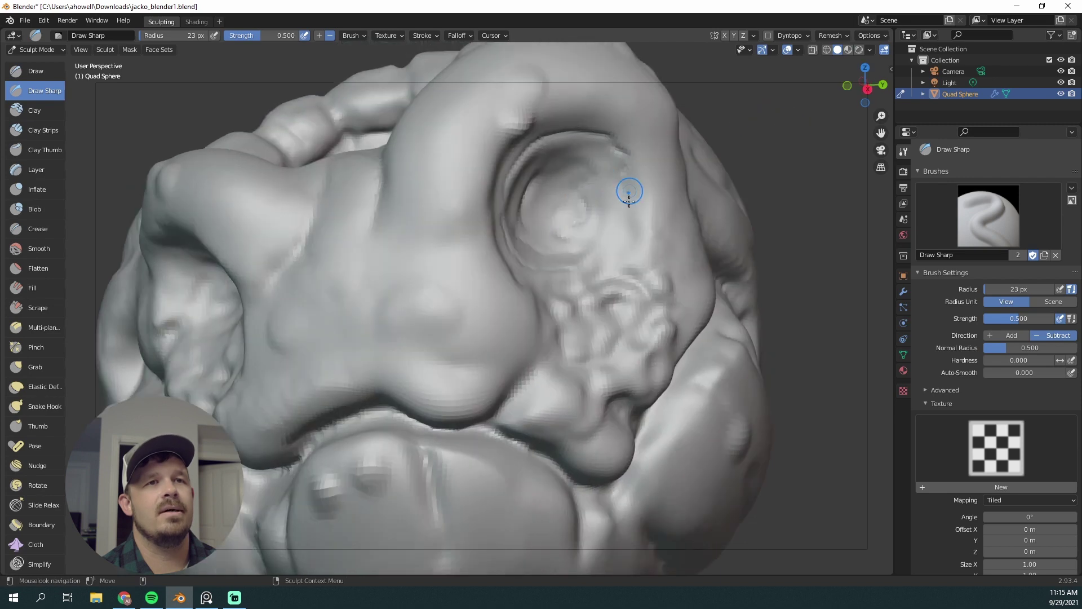
drag(627, 197, 628, 205)
middle_drag(533, 277, 466, 242)
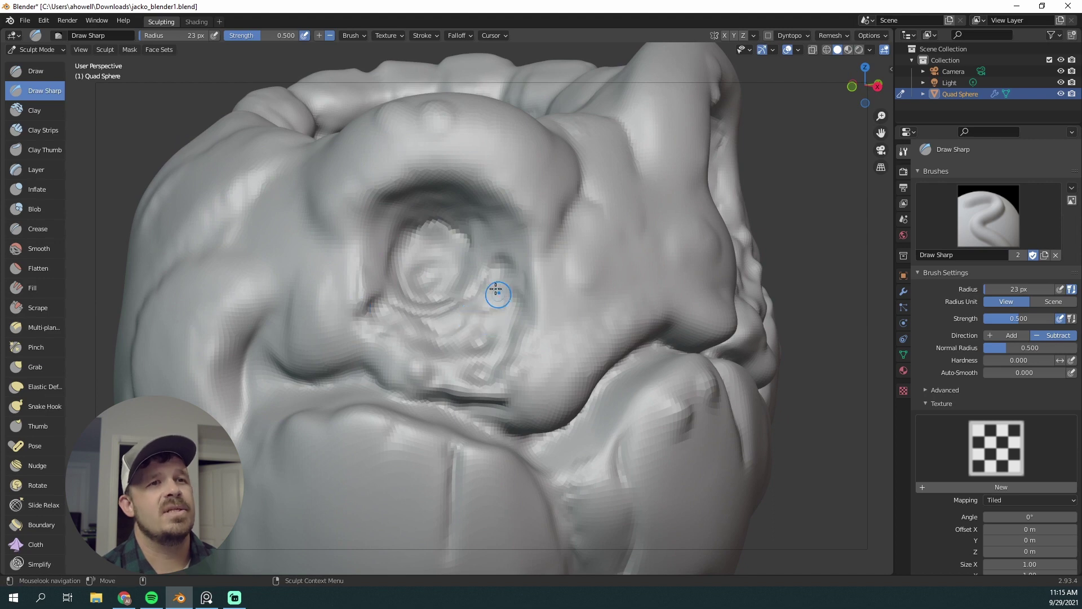
- Examine the sculpted eye sockets, brows, cheeks and open top of the head from several angles
mouse_move(440, 198)
middle_down()
mouse_move(812, 181)
mouse_move(781, 195)
middle_up()
scroll(495, 313, down, 4)
scroll(497, 322, up, 3)
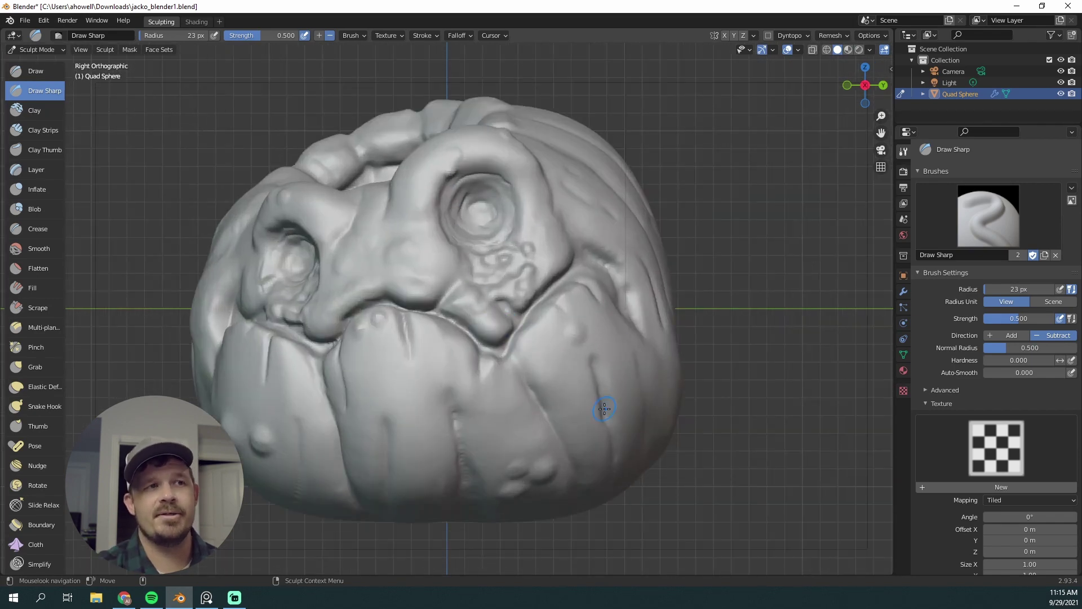
middle_drag(743, 279, 366, 191)
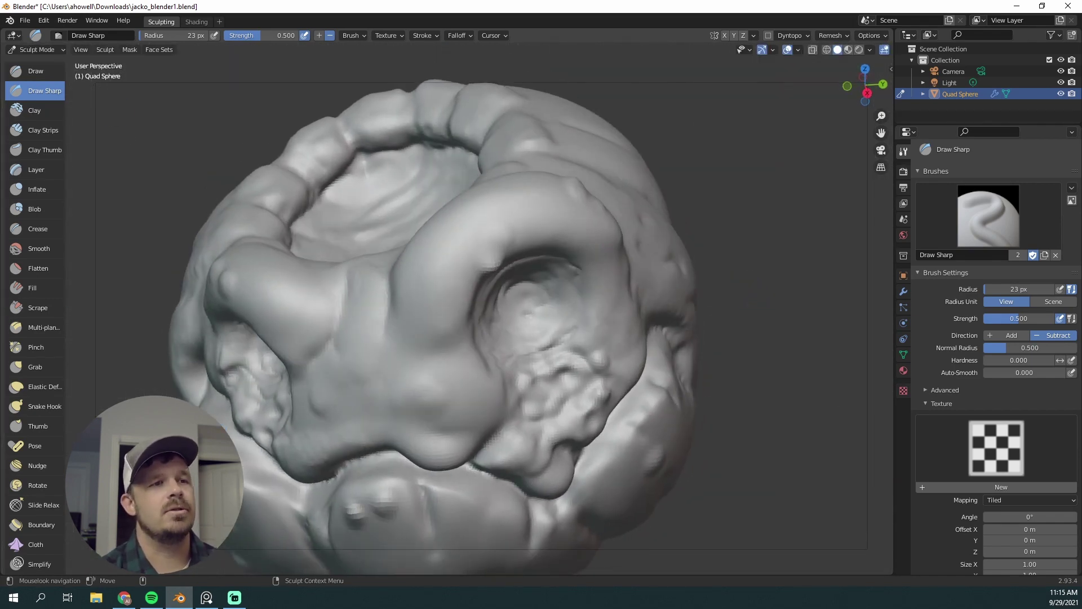
mouse_move(285, 495)
middle_down()
mouse_move(259, 490)
mouse_move(594, 491)
middle_up()
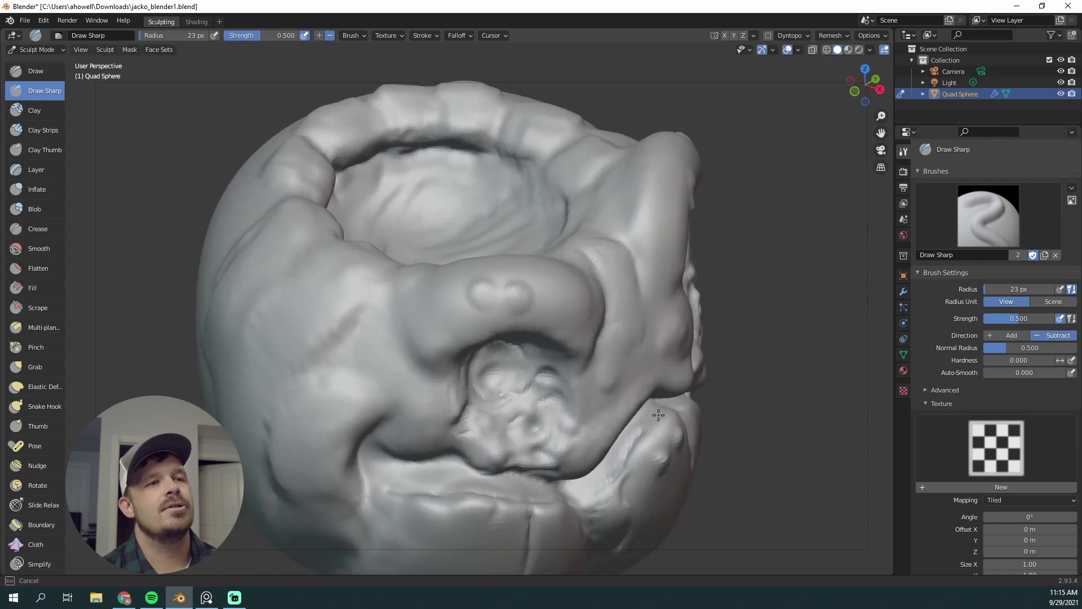
mouse_move(648, 426)
middle_down()
mouse_move(647, 476)
mouse_move(293, 446)
middle_up()
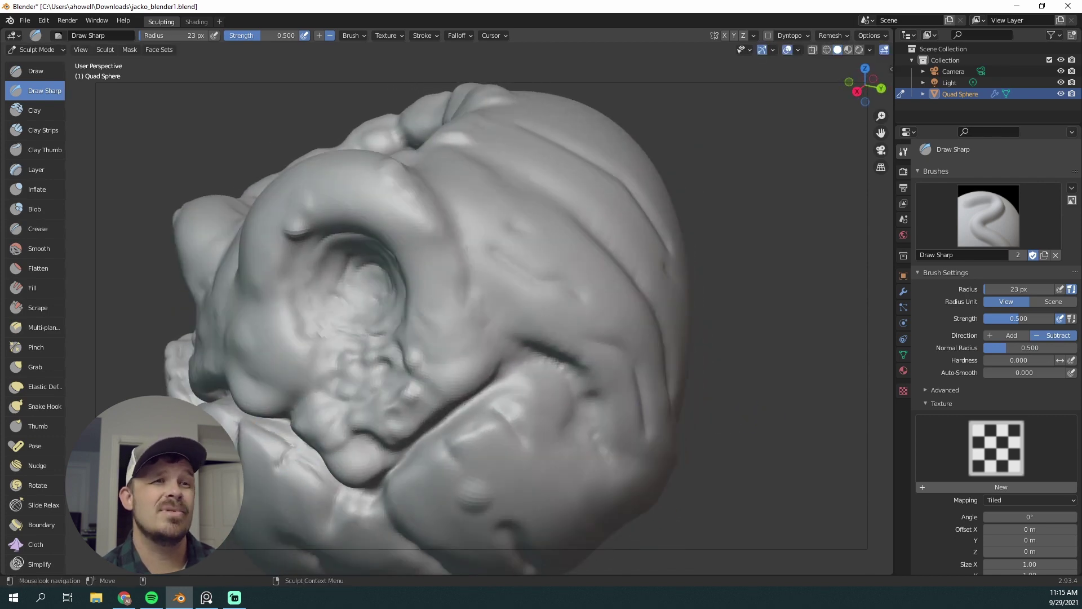
key(KP_3)
scroll(532, 340, up, 2)
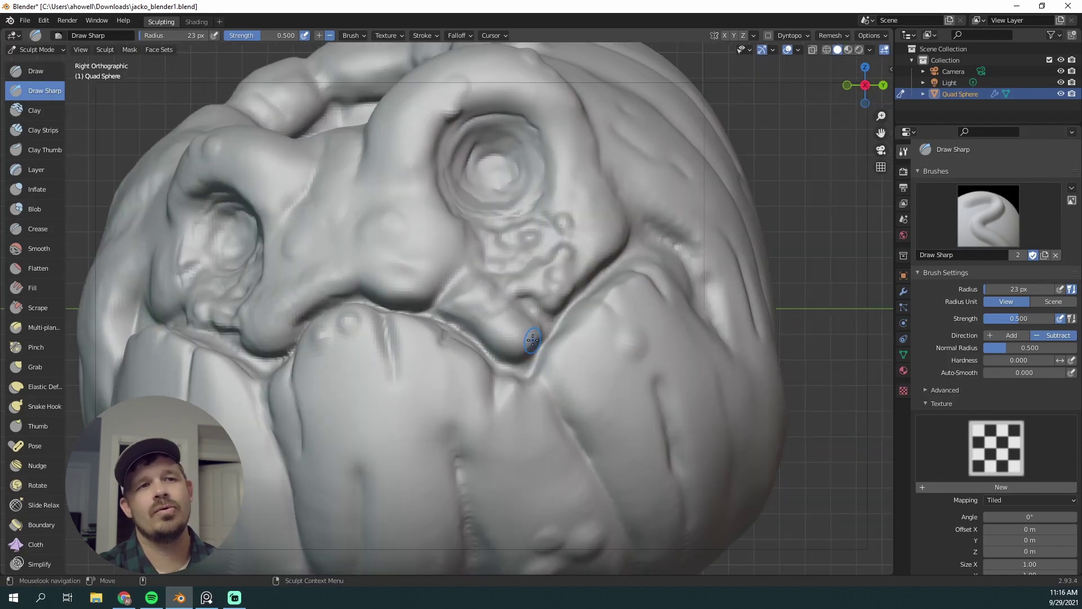
- Reshape the drooping flesh below the near eye and its mouth corner with the Grab brush at a 56 px radius
click(35, 367)
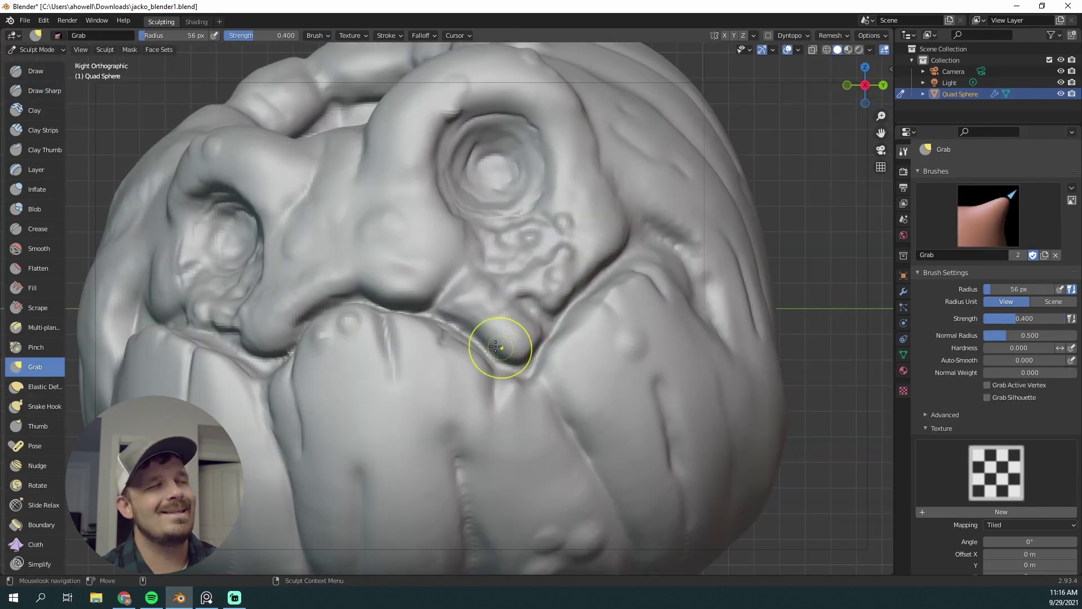
drag(507, 342, 642, 290)
scroll(502, 363, down, 4)
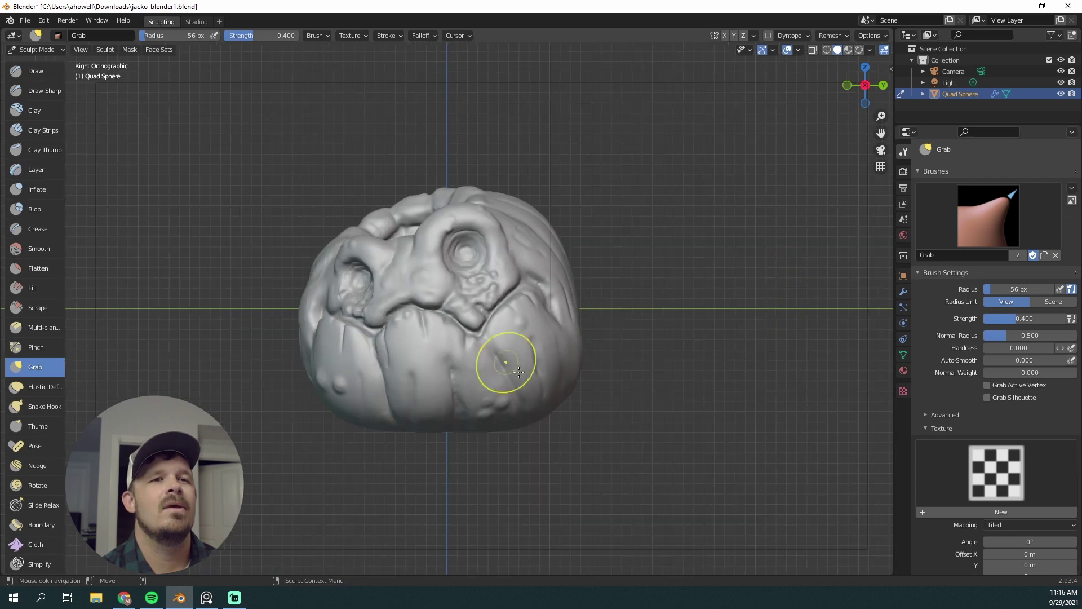
- Adjust the head's shape from the front view with the Grab brush at a 50 px radius
key(KP_1)
key(f)
click(662, 324)
drag(591, 315, 611, 315)
mouse_move(606, 316)
middle_down()
mouse_move(434, 365)
mouse_move(246, 473)
mouse_move(285, 447)
mouse_move(316, 459)
middle_up()
scroll(338, 395, down, 4)
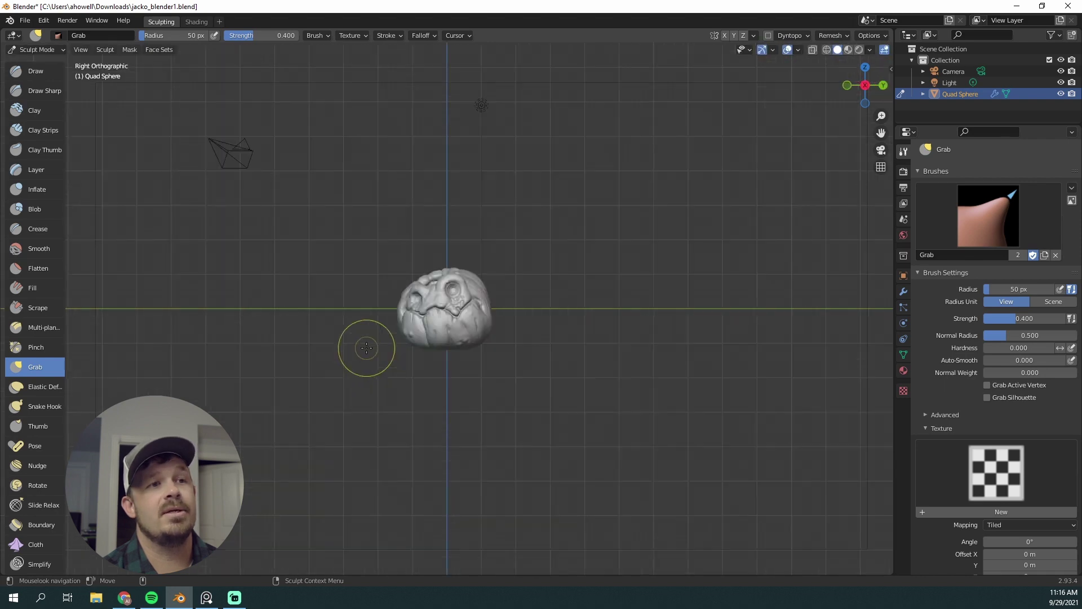
- Build up the ridge around the cheek fold behind the near eye with Clay Strips at a 70 px radius
scroll(354, 336, up, 8)
click(43, 131)
middle_drag(643, 240, 589, 253)
drag(503, 259, 565, 346)
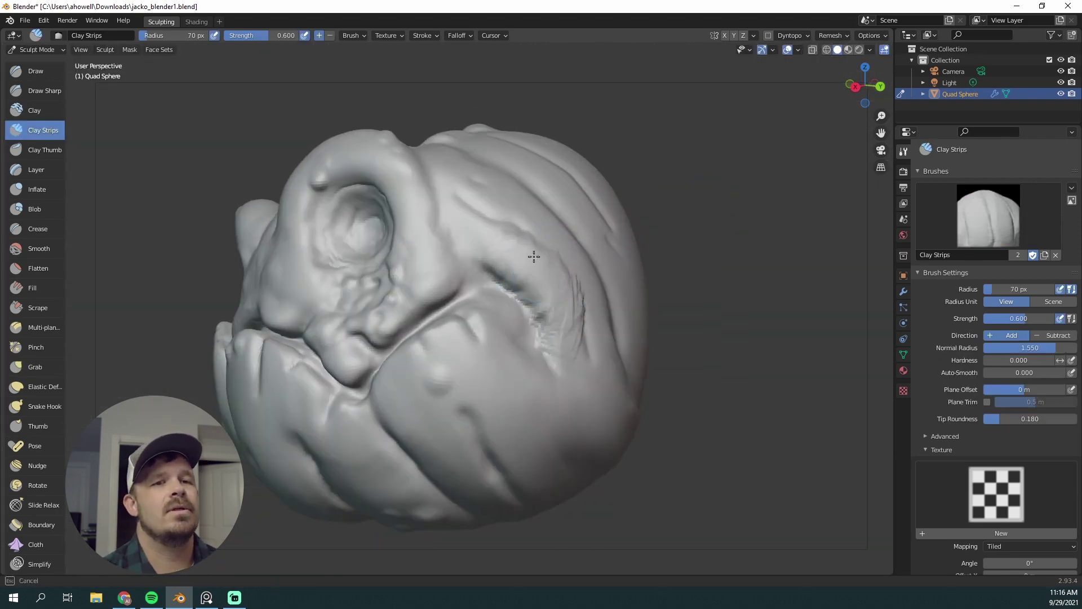
middle_drag(572, 291, 727, 229)
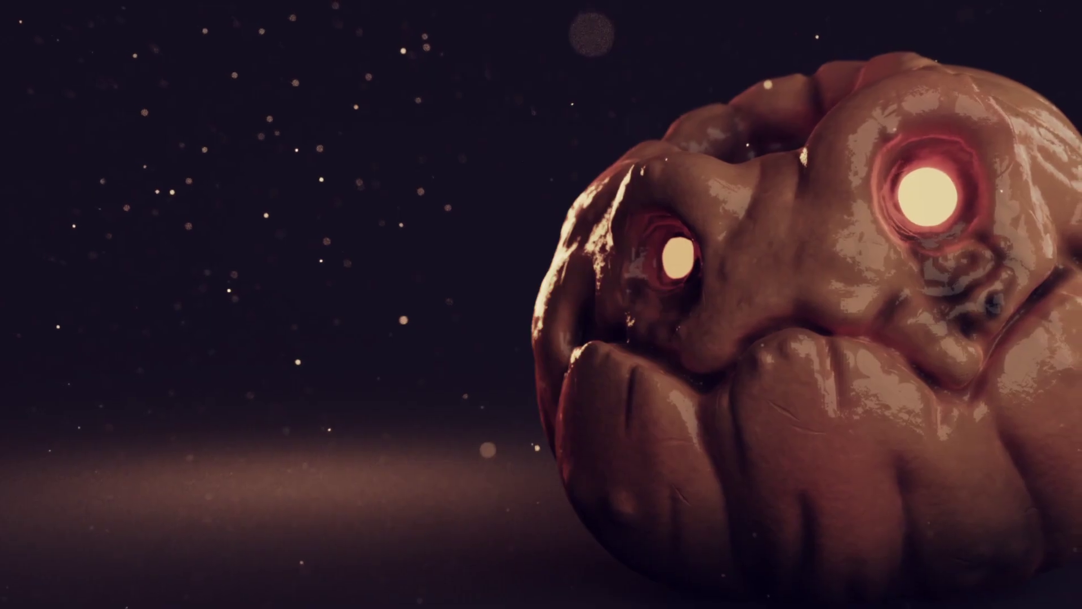